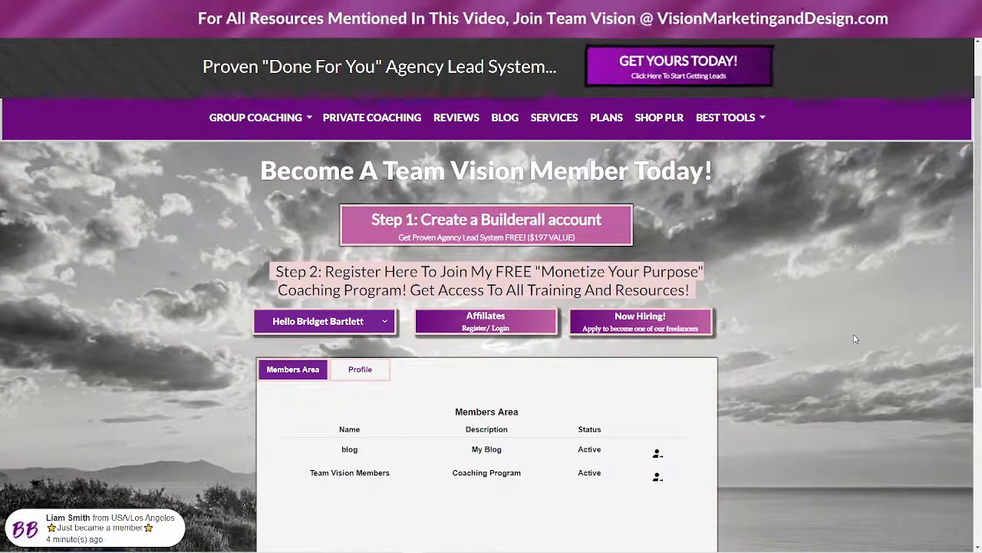
# - Open the Live Coaching page of the group coaching section
pyautogui.scroll(-1, 855, 339)
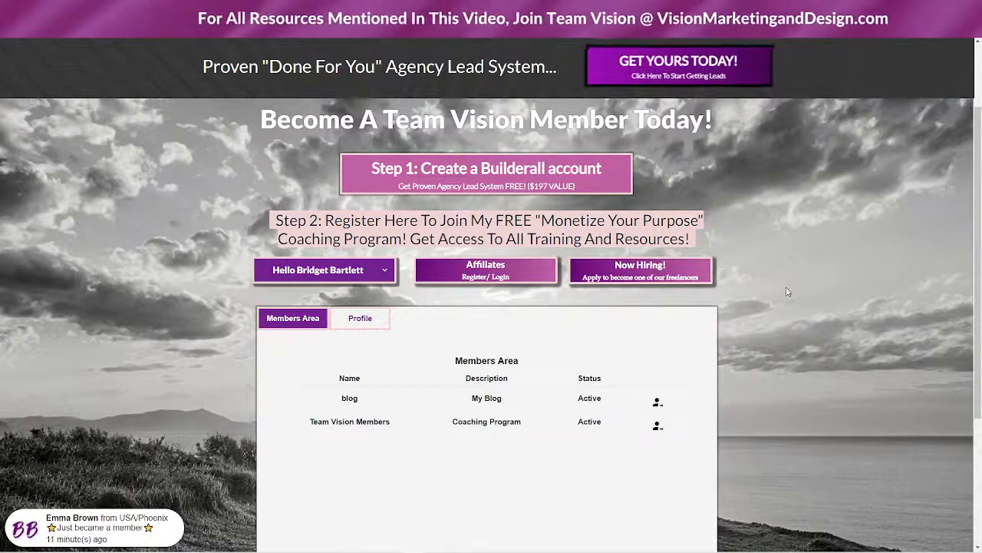
pyautogui.scroll(1, 815, 329)
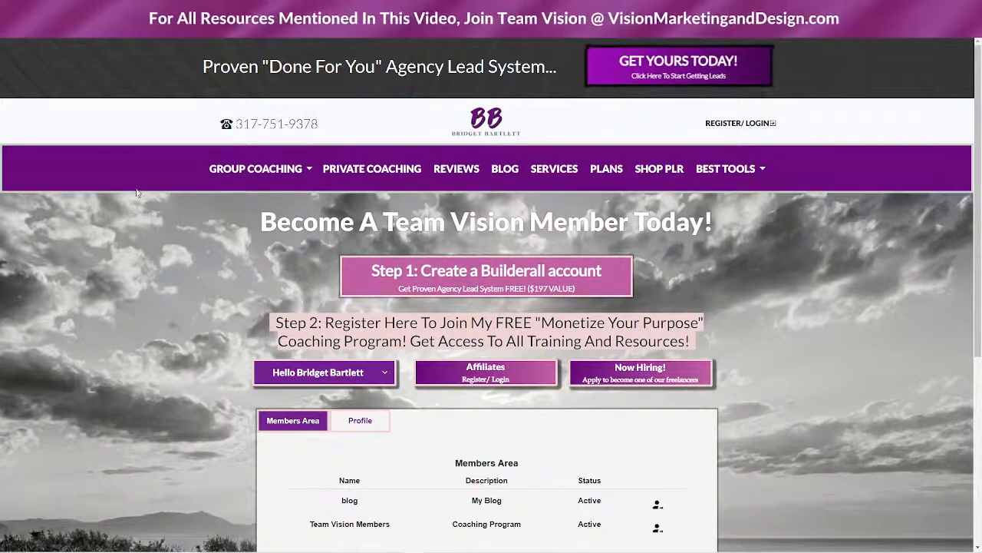
pyautogui.click(227, 172)
pyautogui.click(221, 189)
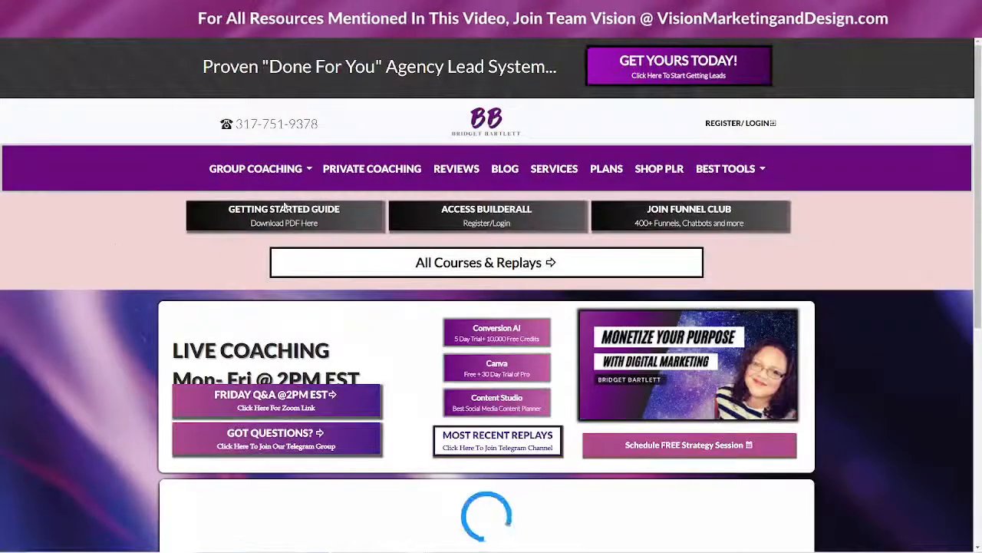
pyautogui.click(230, 168)
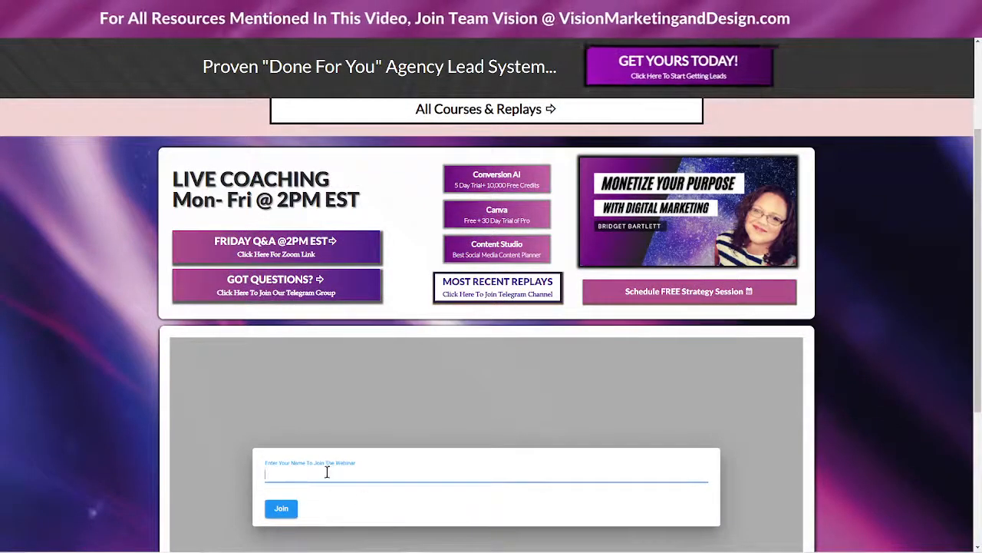
# - Enter the attendee's full name and join the live coaching webinar
pyautogui.click(327, 472)
pyautogui.click(296, 492)
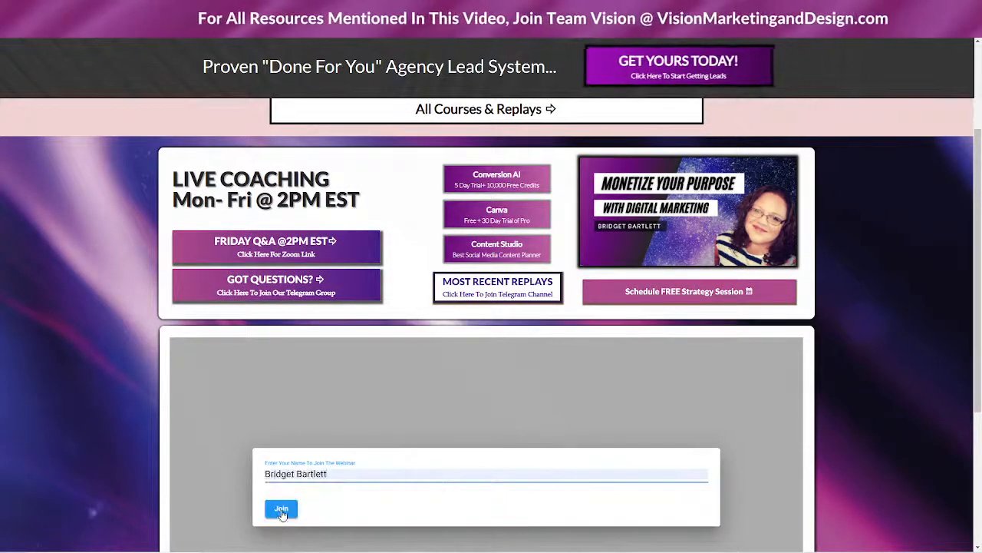
pyautogui.click(281, 511)
pyautogui.scroll(-2, 892, 339)
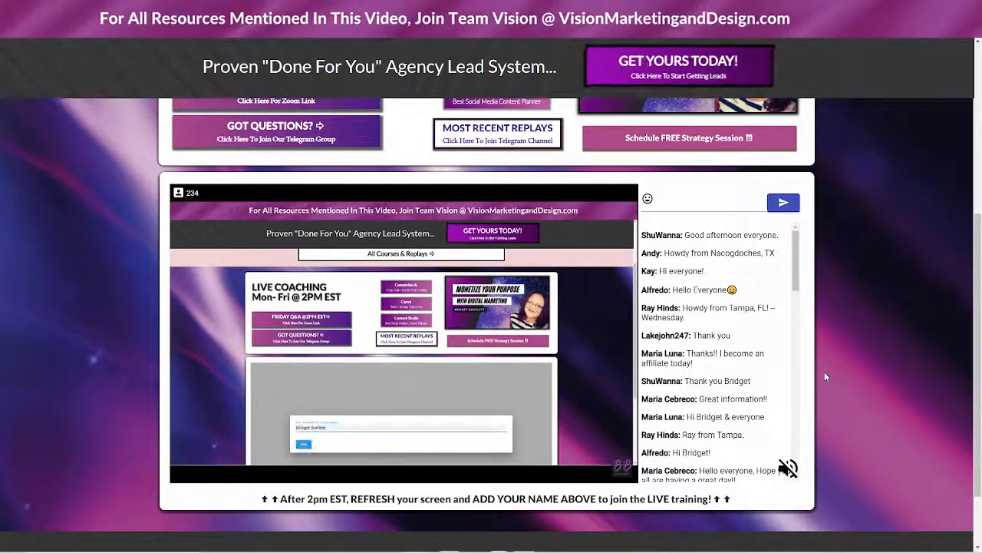
# - Open the Getting Started Guide PDF and review its team resources, recommended tools and courses
pyautogui.scroll(1, 824, 391)
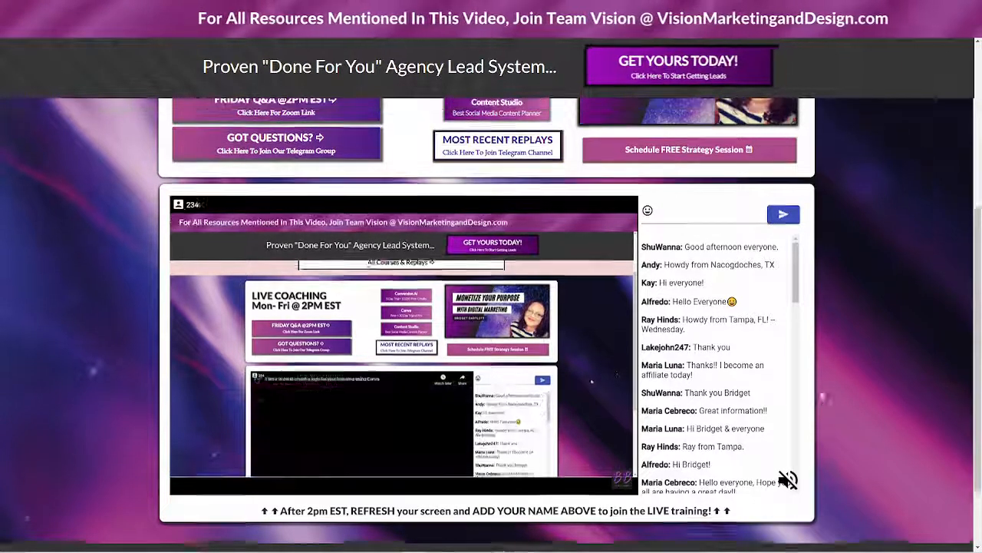
pyautogui.scroll(3, 823, 391)
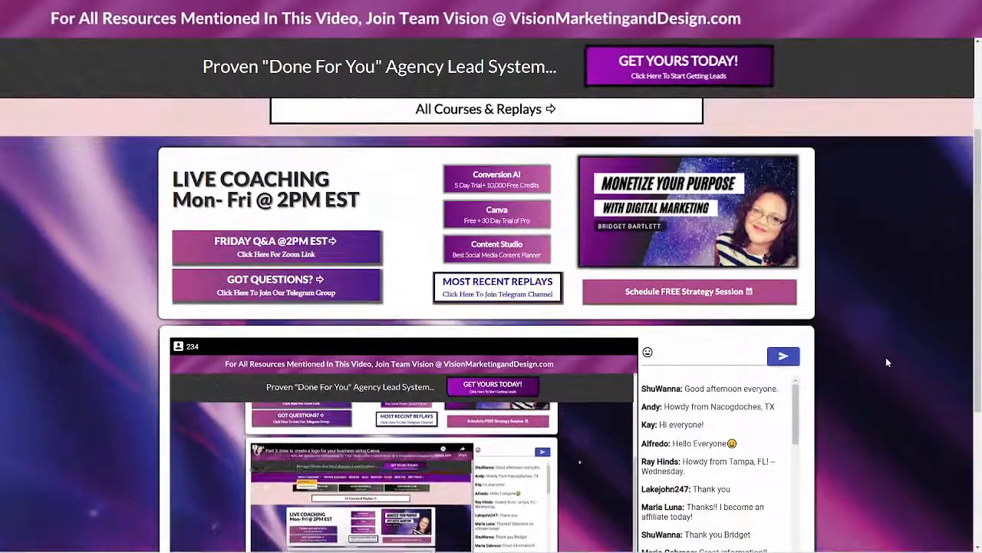
pyautogui.scroll(1, 886, 363)
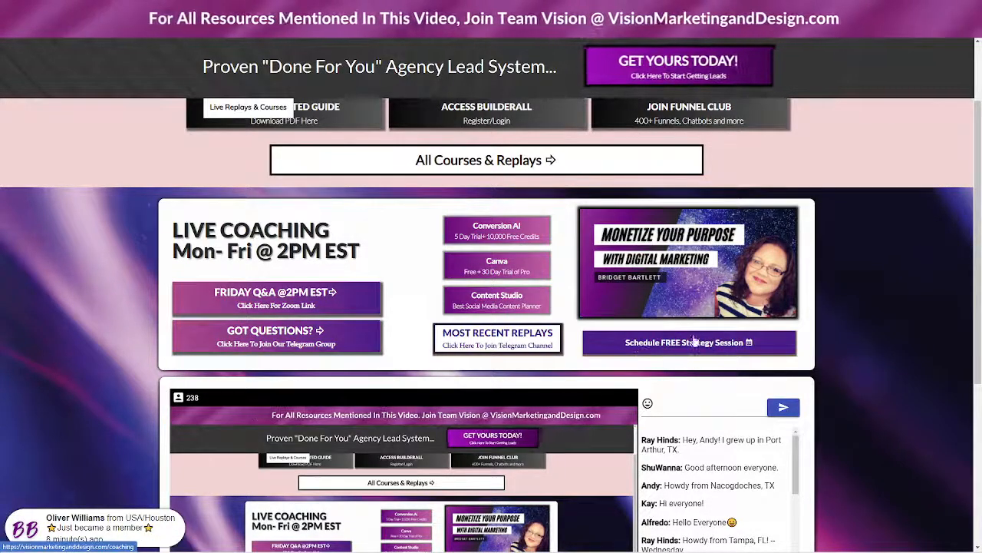
pyautogui.scroll(2, 553, 299)
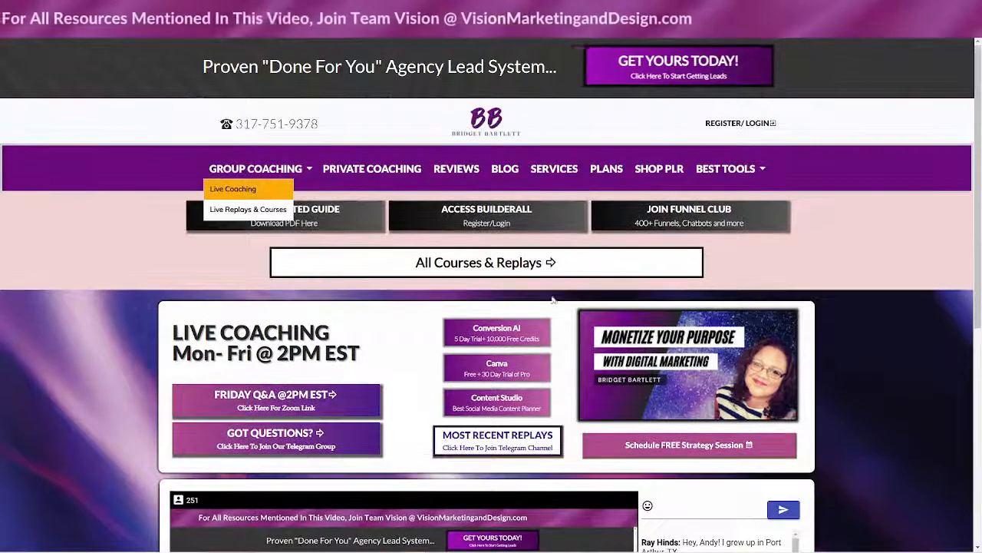
pyautogui.click(319, 223)
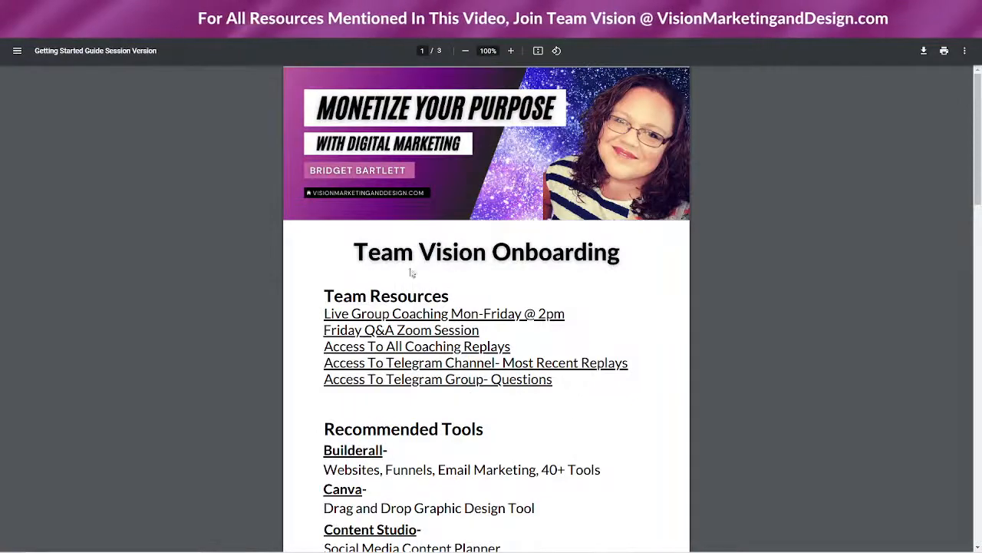
pyautogui.scroll(-3, 732, 323)
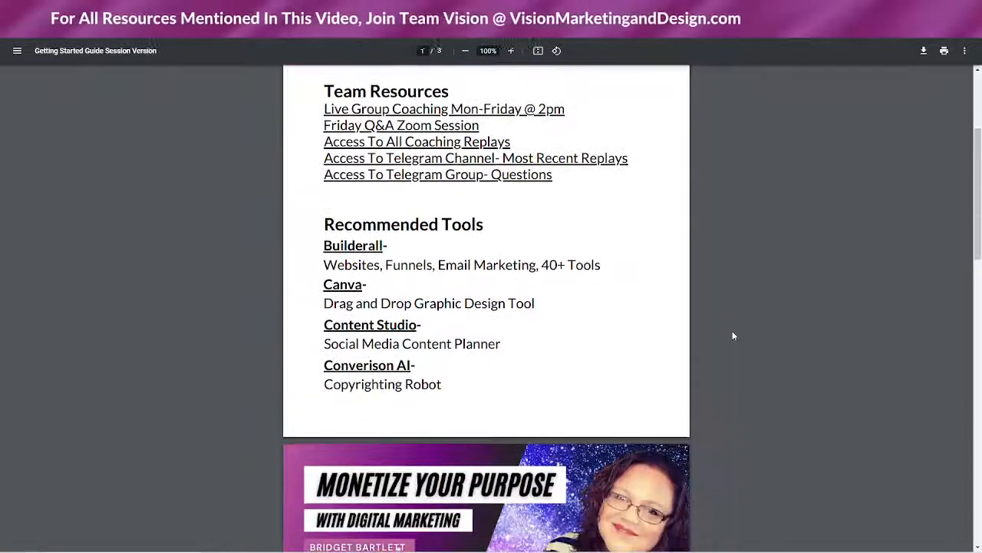
pyautogui.scroll(2, 732, 335)
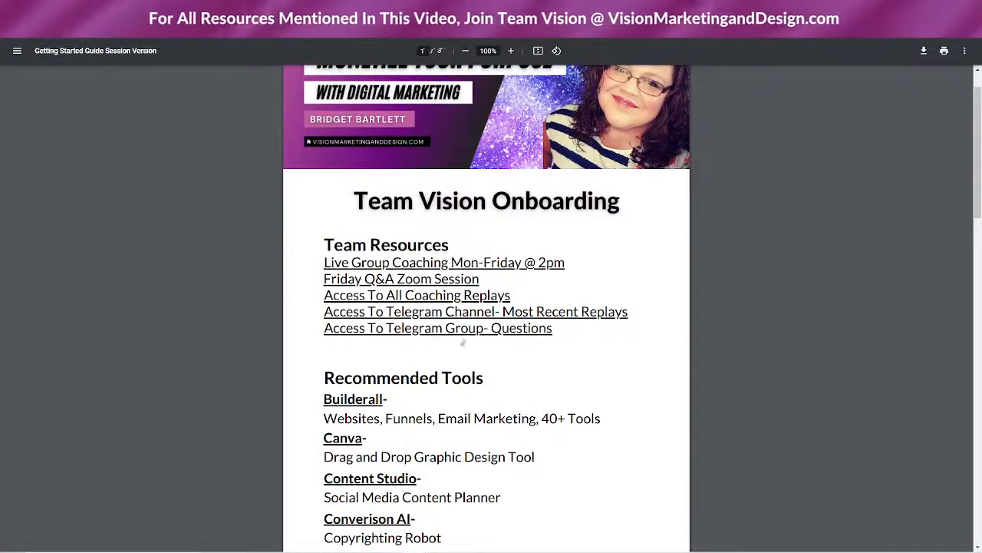
pyautogui.scroll(-2, 417, 343)
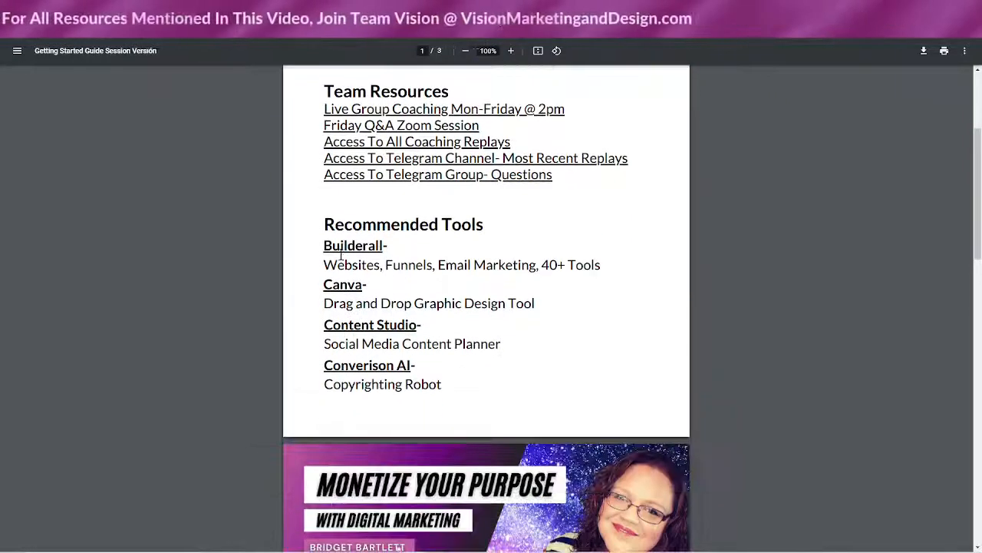
pyautogui.scroll(-6, 810, 284)
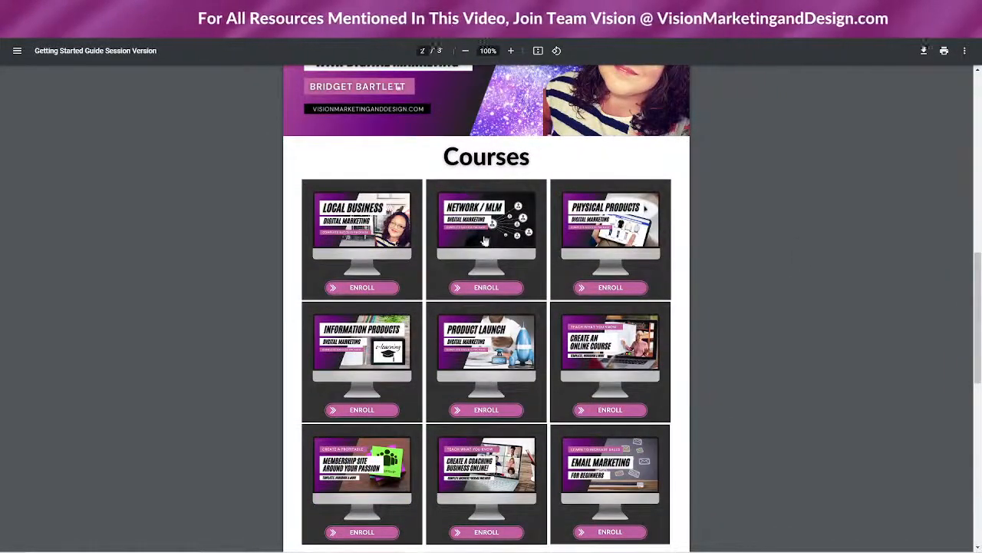
pyautogui.scroll(-8, 484, 241)
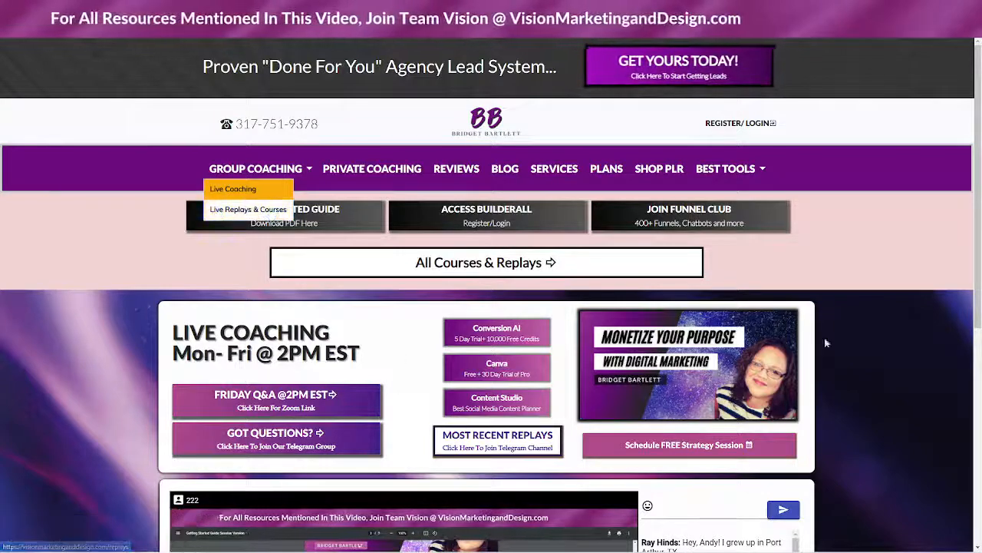
# - Open the Live Replays & Courses page, look through its course content and expand the Create an Agency website section
pyautogui.click(218, 211)
pyautogui.scroll(-3, 852, 376)
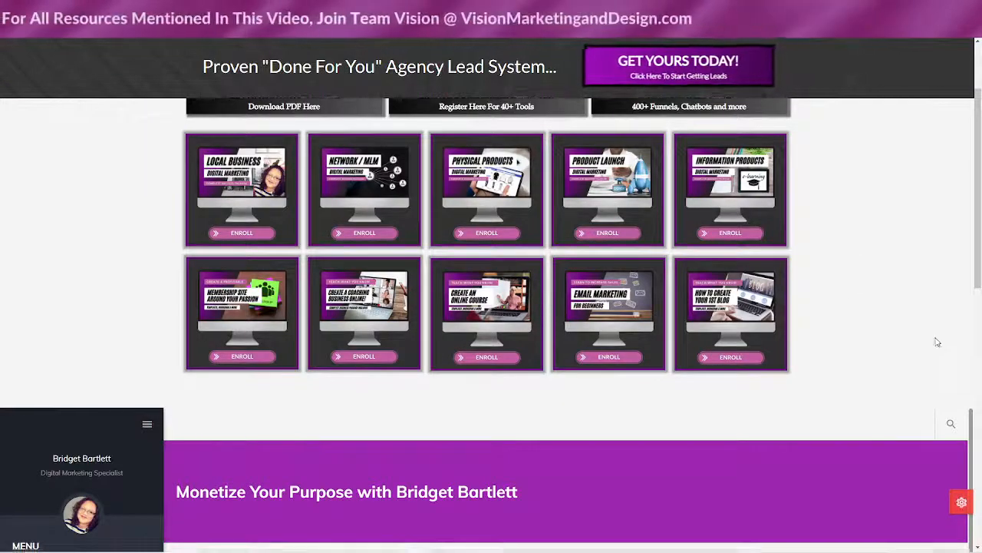
pyautogui.scroll(-5, 19, 284)
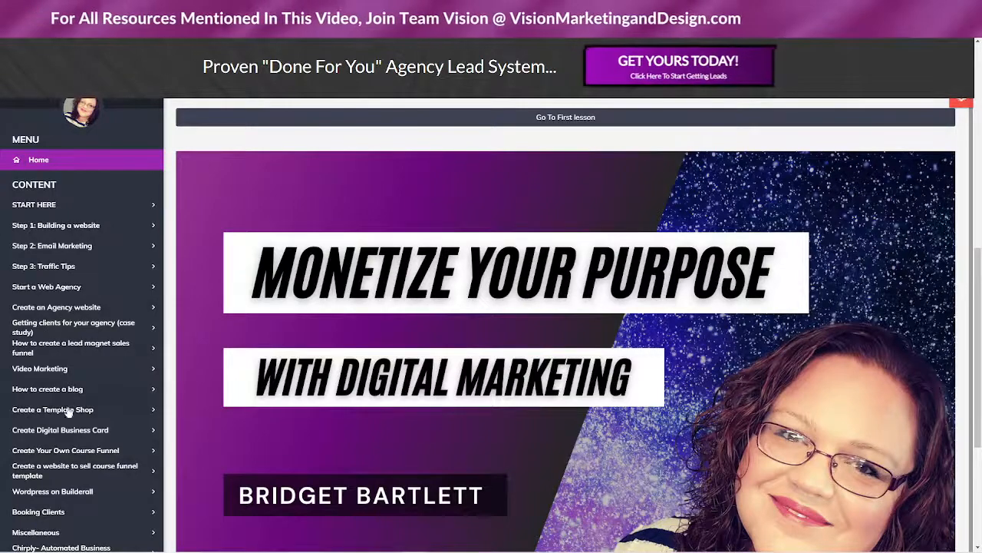
pyautogui.scroll(1, 60, 392)
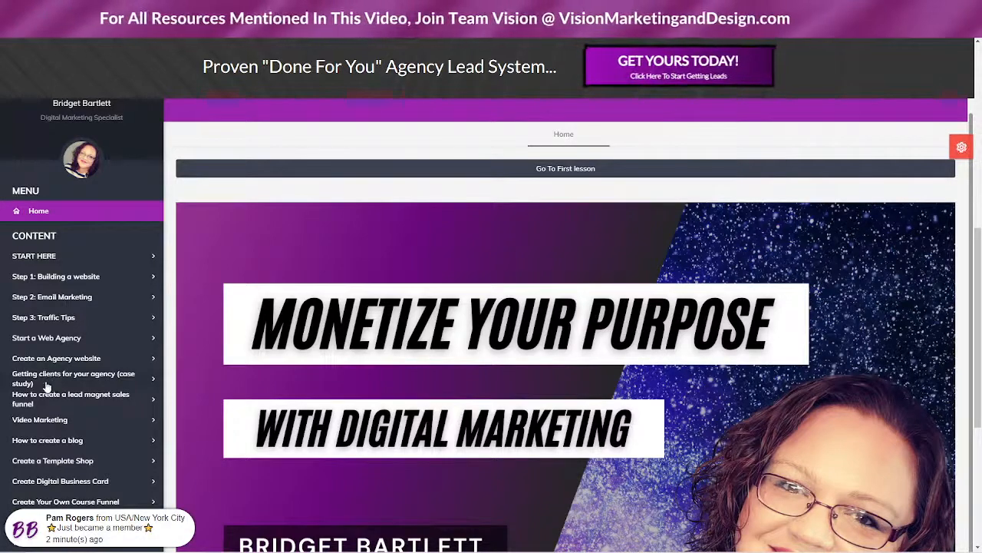
pyautogui.scroll(-2, 77, 391)
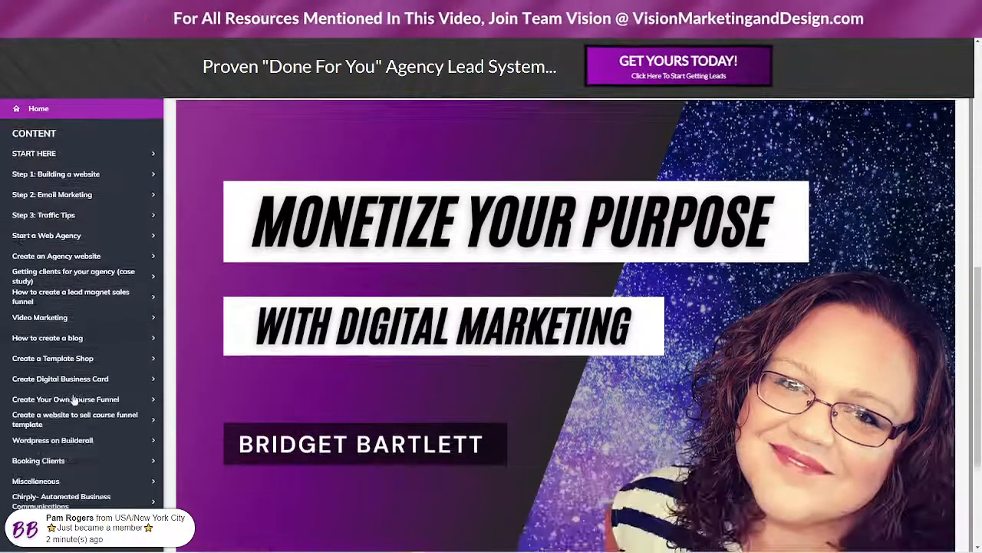
pyautogui.click(63, 259)
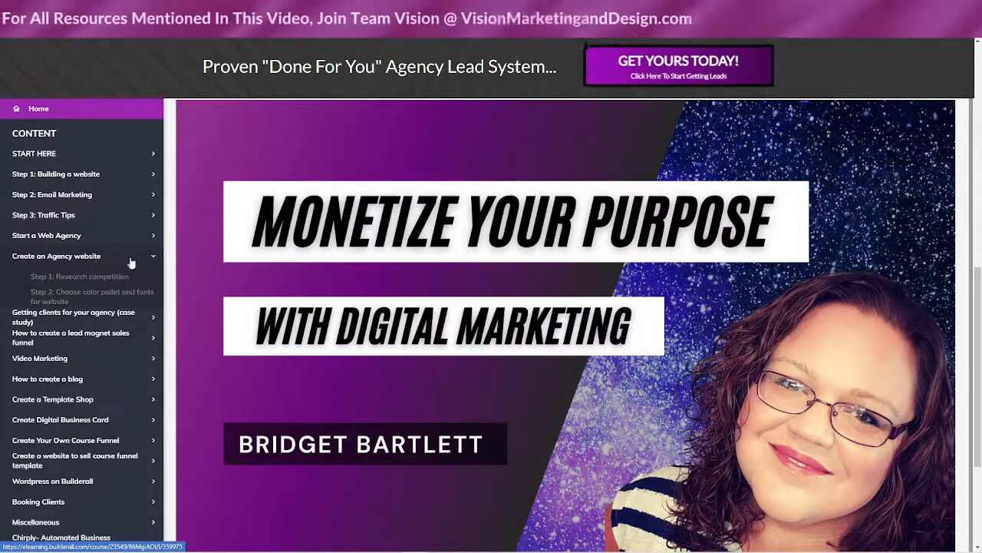
pyautogui.scroll(1, 117, 315)
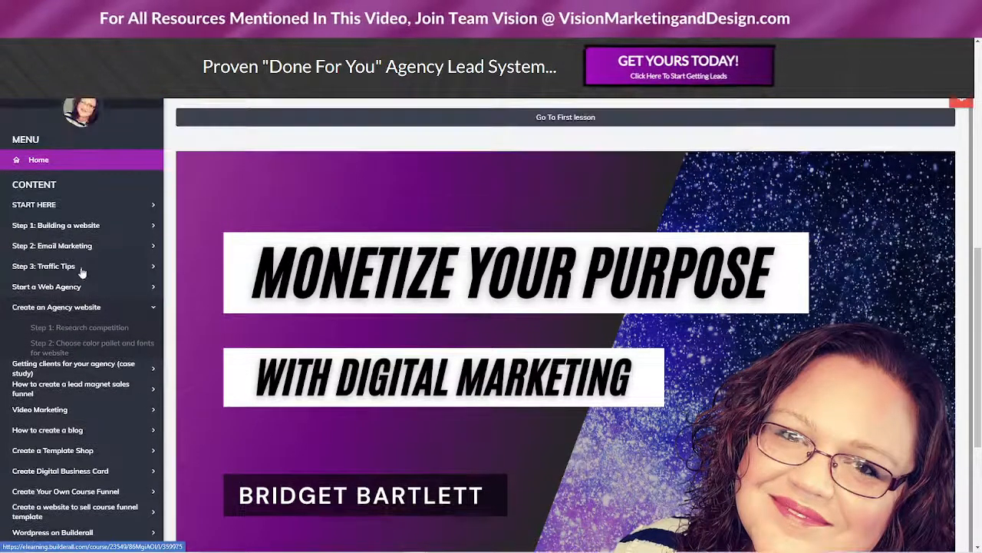
# - Open the Services page and review the website options and their packages
pyautogui.scroll(4, 111, 354)
pyautogui.scroll(4, 868, 195)
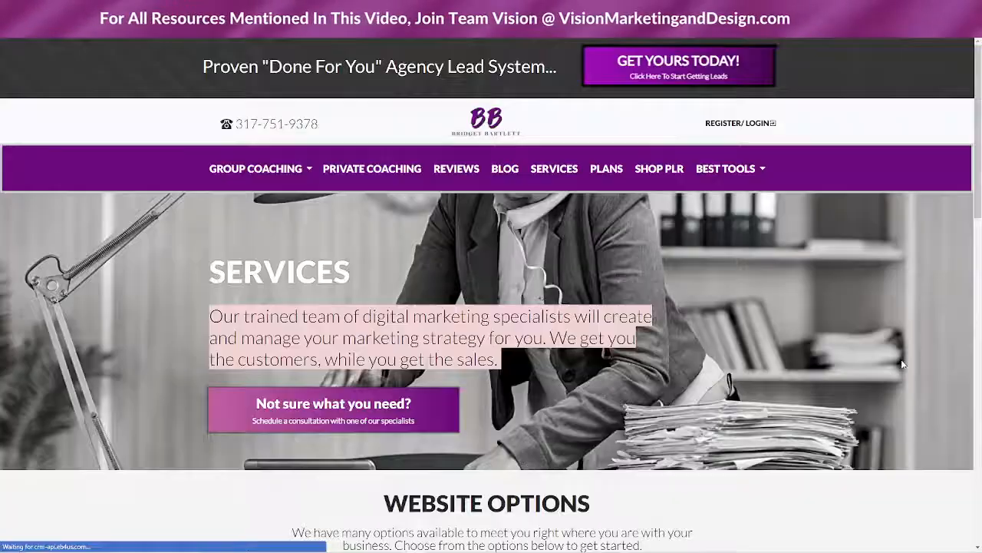
pyautogui.scroll(-3, 906, 338)
pyautogui.scroll(-2, 903, 341)
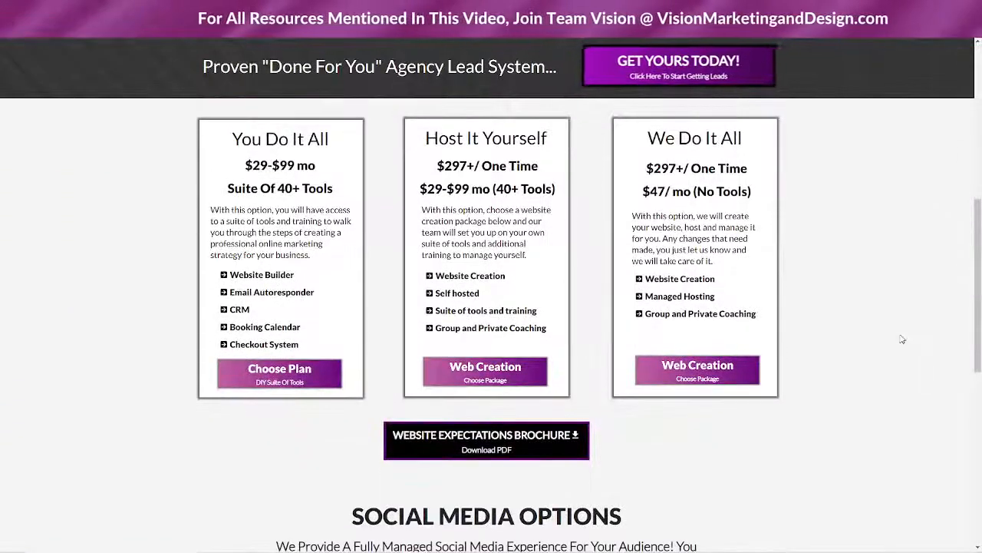
pyautogui.scroll(1, 902, 340)
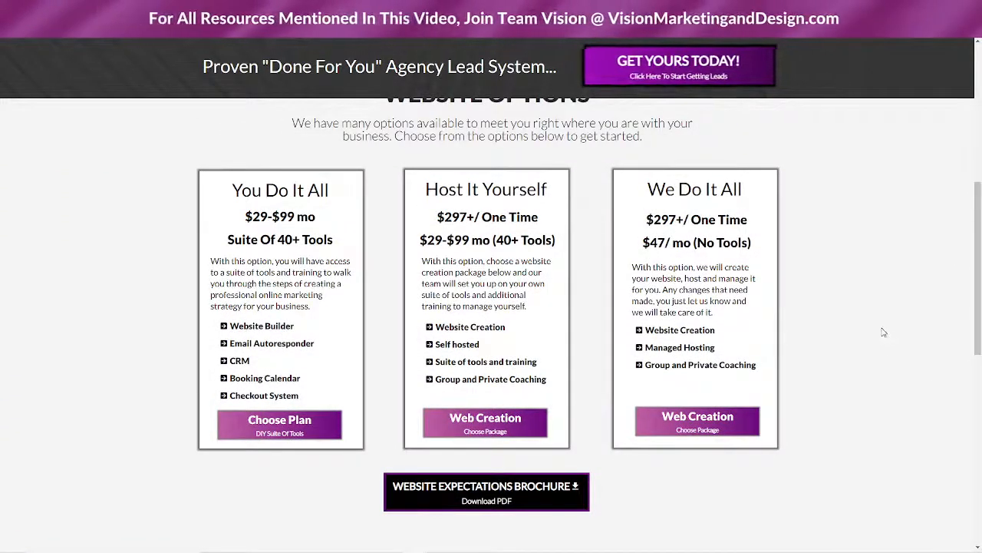
pyautogui.scroll(5, 883, 332)
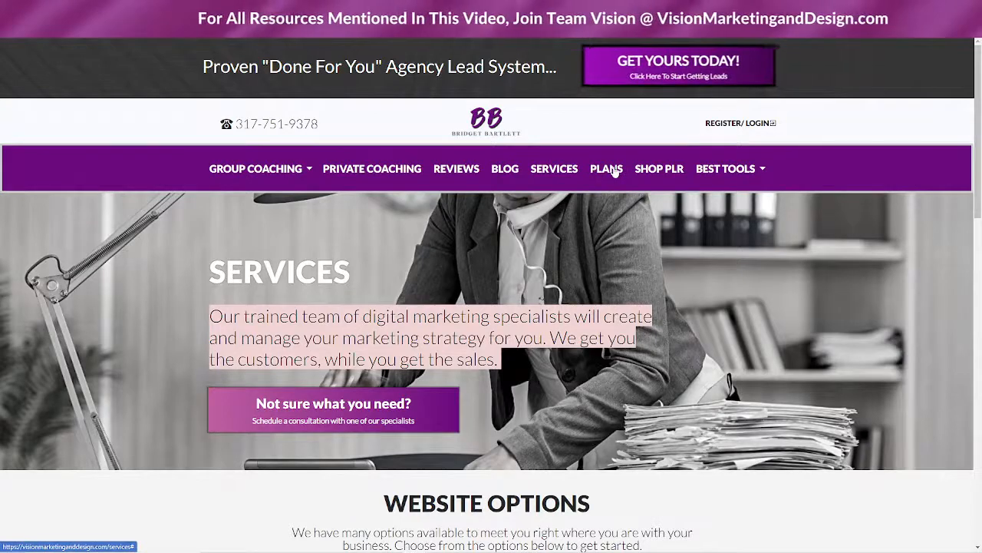
pyautogui.click(716, 171)
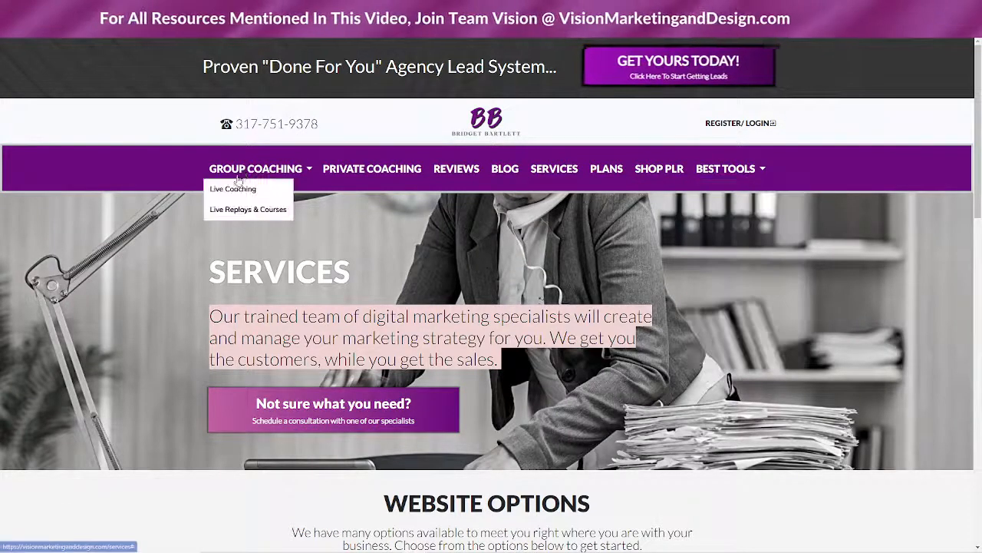
# - Return to the Live Coaching page and rejoin the webinar with the saved attendee name
pyautogui.click(230, 189)
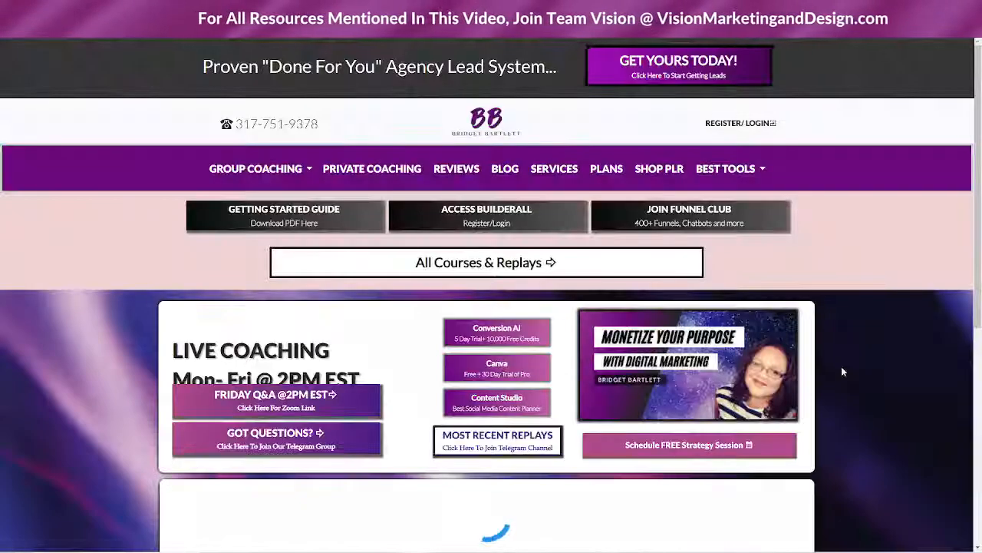
pyautogui.scroll(-3, 279, 363)
pyautogui.click(279, 363)
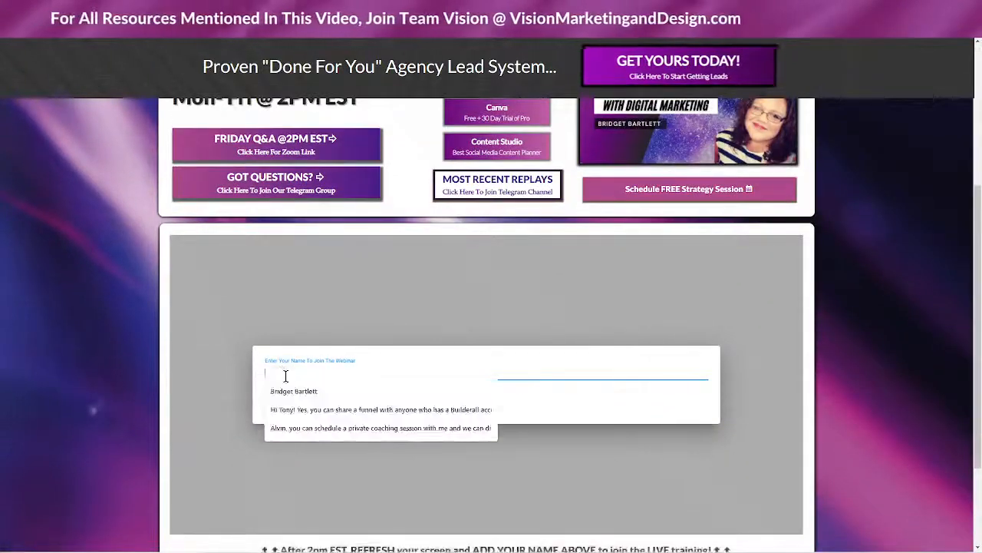
pyautogui.click(292, 397)
pyautogui.click(280, 405)
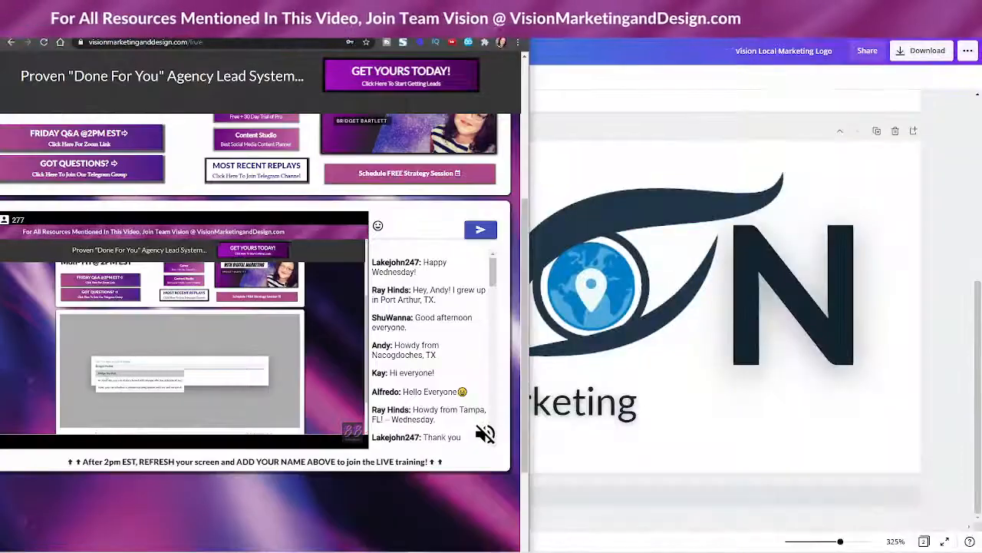
# - Switch to the Landing Page Creation Checklist in Google Sheets and preview the visionlocalmarketing.com link among the web design examples
pyautogui.hotkey('alt', 'Tab')
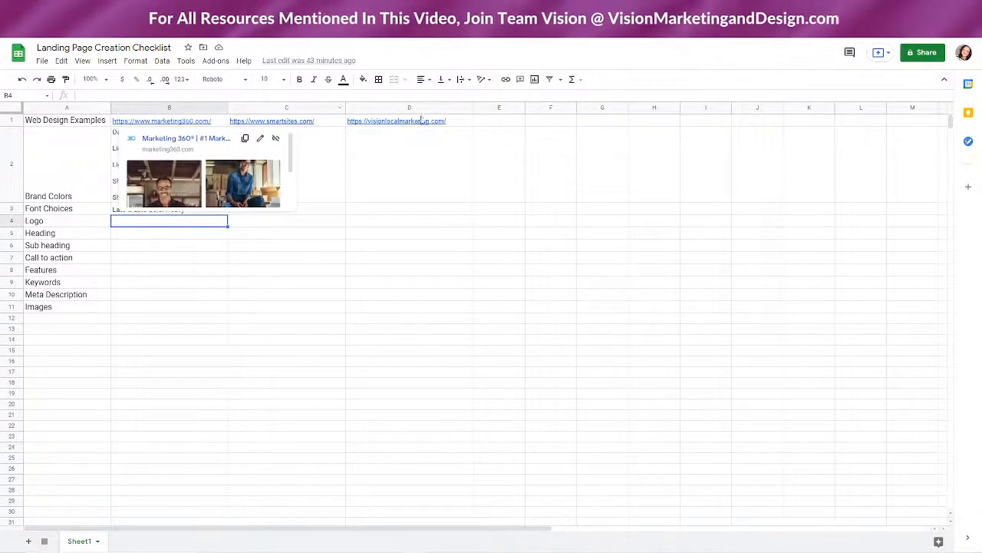
pyautogui.moveTo(399, 129)
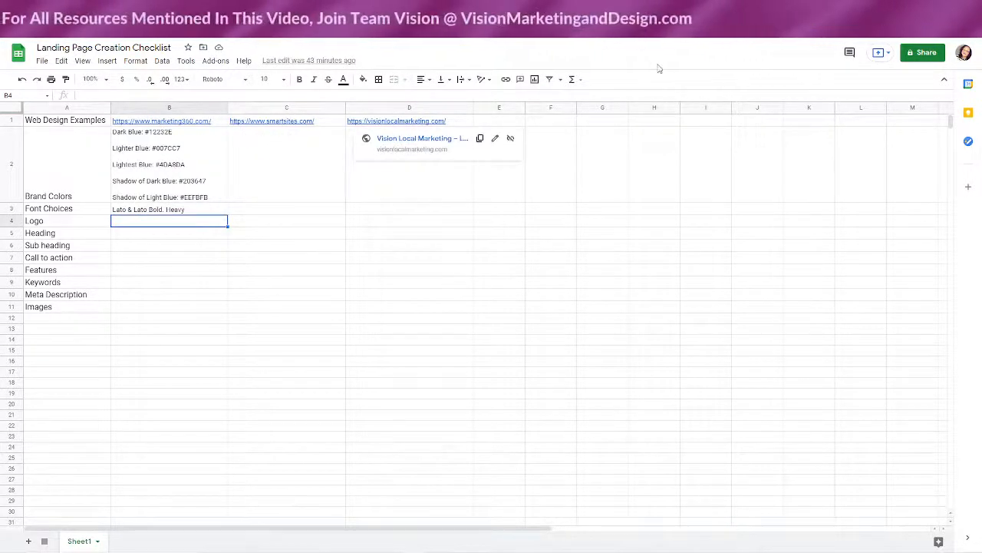
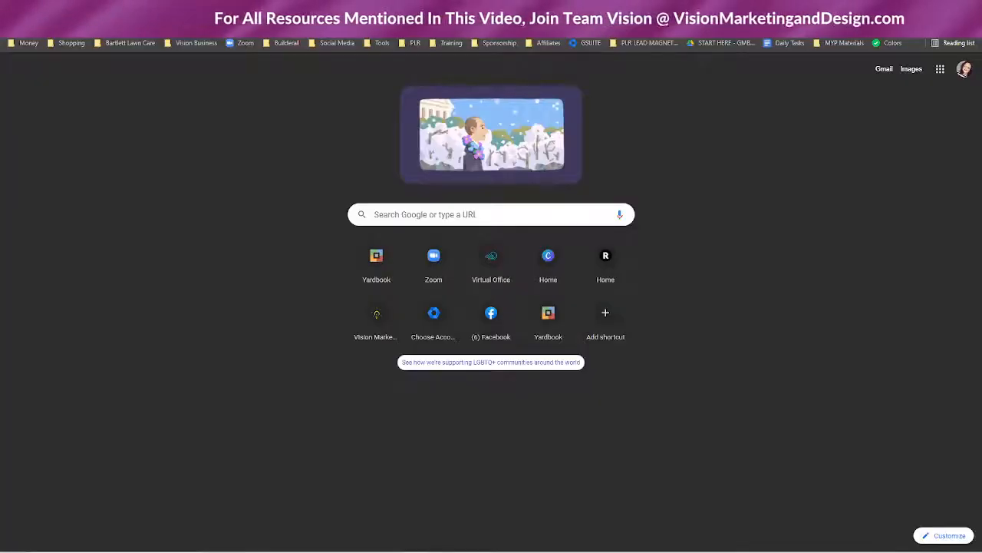
pyautogui.hotkey('ctrl', 'l')
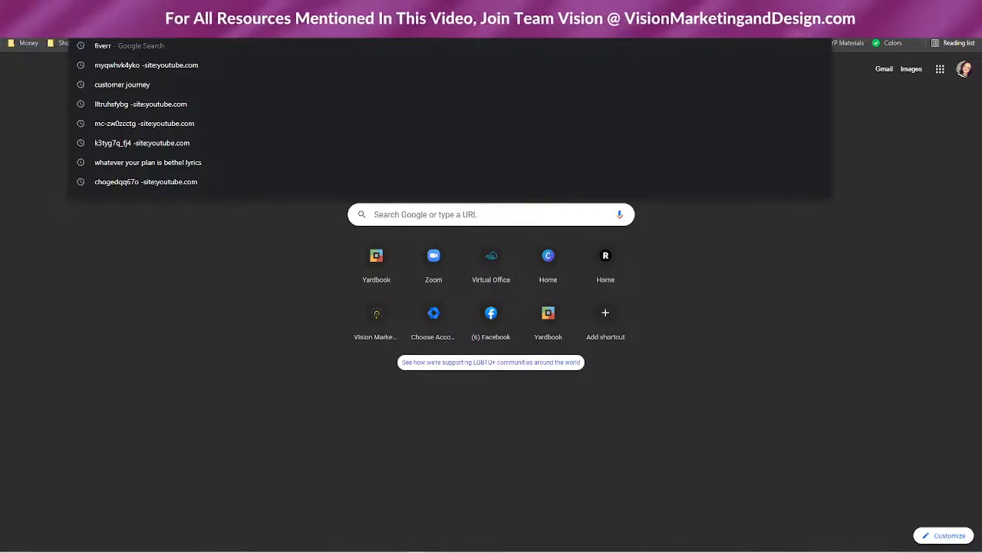
pyautogui.click(101, 259)
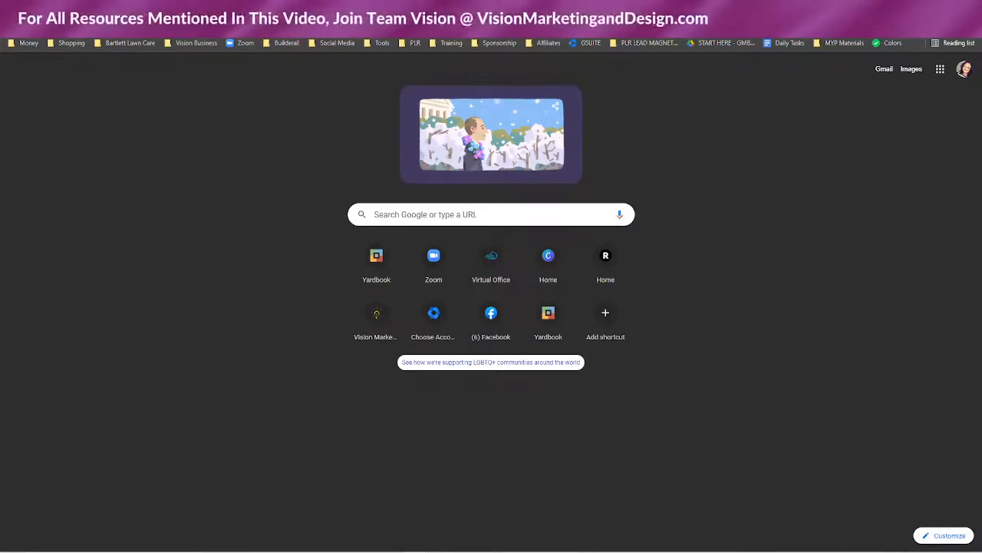
# - Search Google for "vision" in the new browser tab and dismiss the location permission request
pyautogui.click(175, 23)
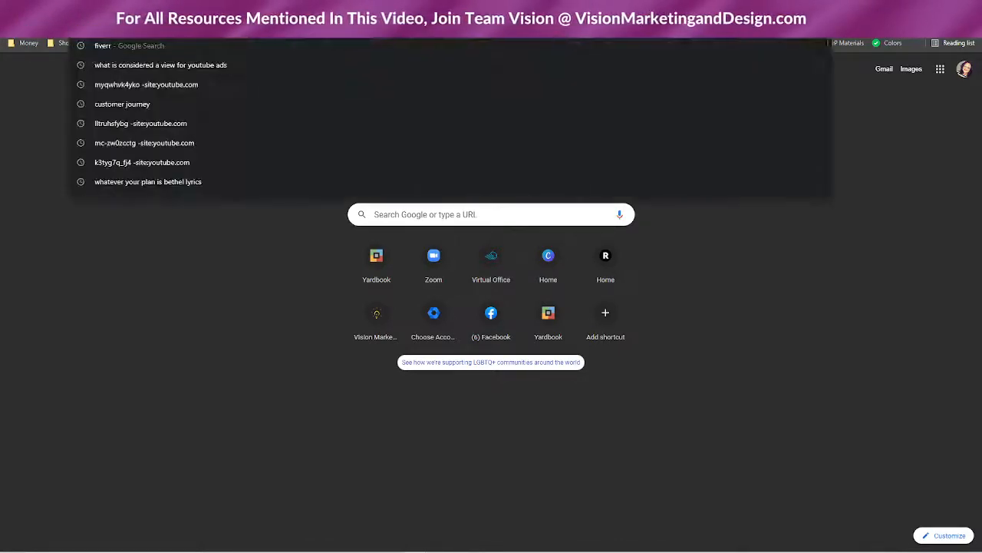
pyautogui.write('vision')
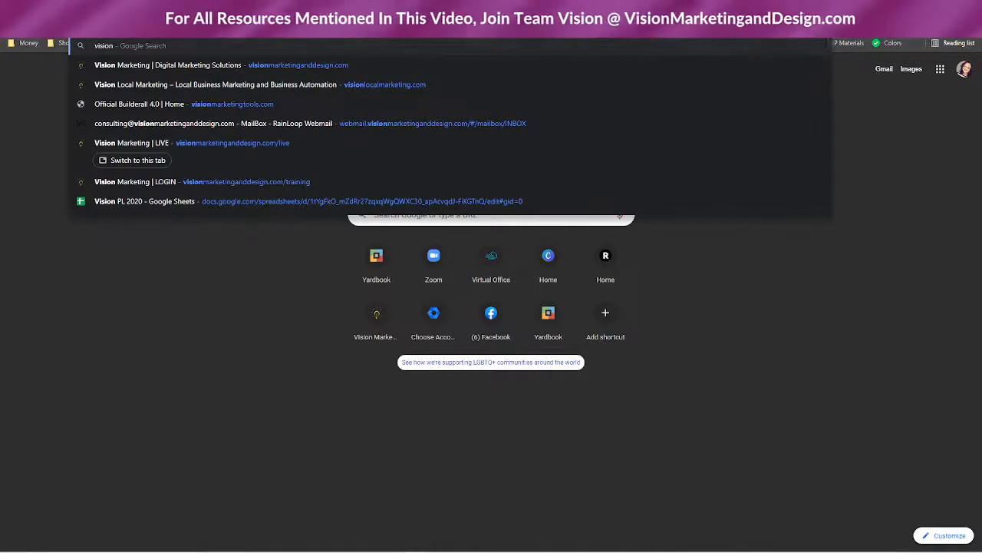
pyautogui.press('Return')
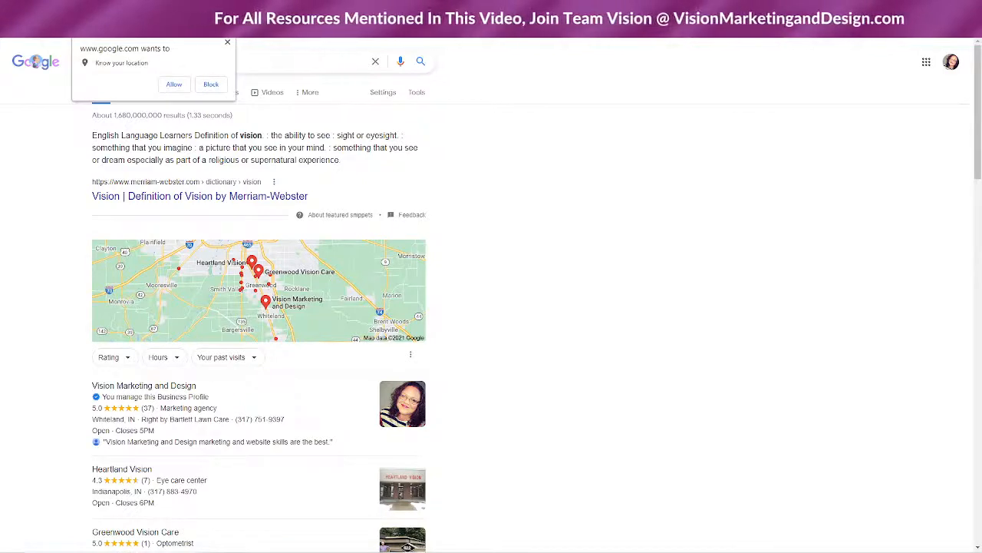
pyautogui.click(227, 43)
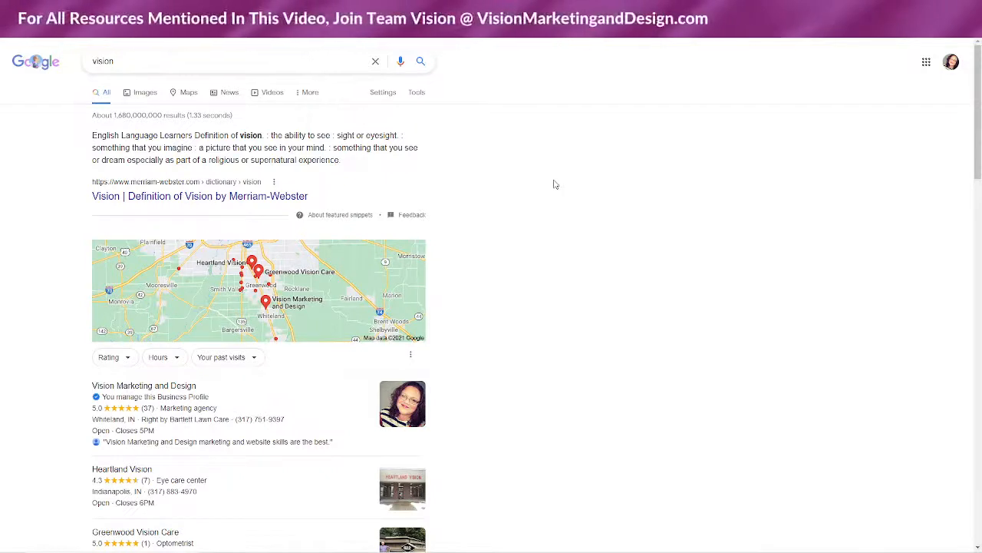
# - Refine the Google search to "vision logo" and switch to the image results
pyautogui.click(126, 61)
pyautogui.moveTo(126, 61); pyautogui.dragTo(80, 54)
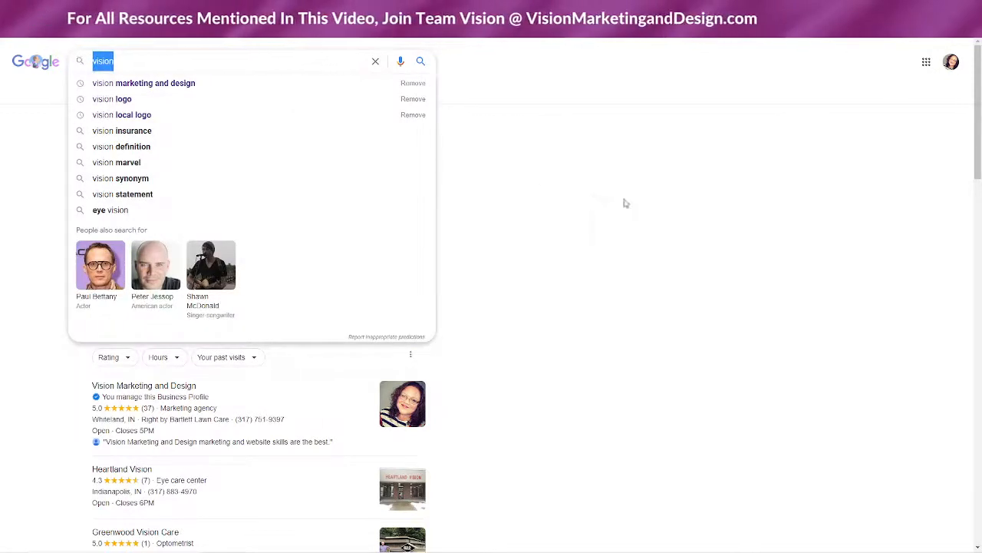
pyautogui.click(572, 174)
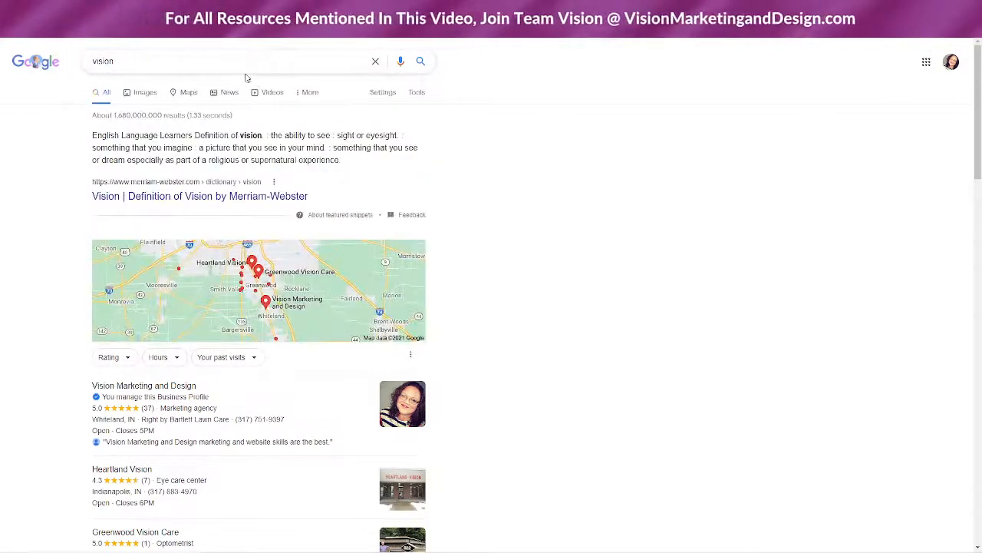
pyautogui.click(135, 60)
pyautogui.write('lo')
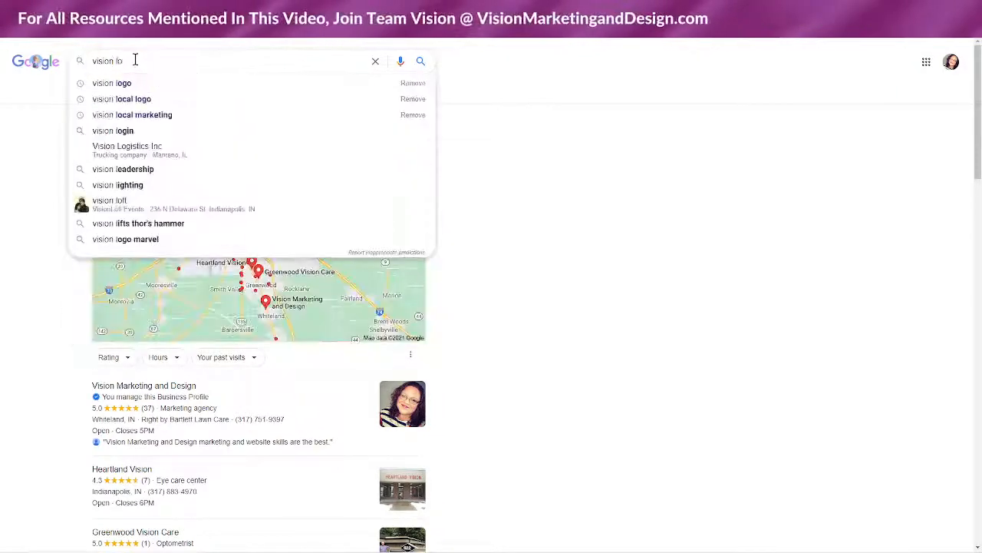
pyautogui.write('go')
pyautogui.press('BackSpace')
pyautogui.press('BackSpace')
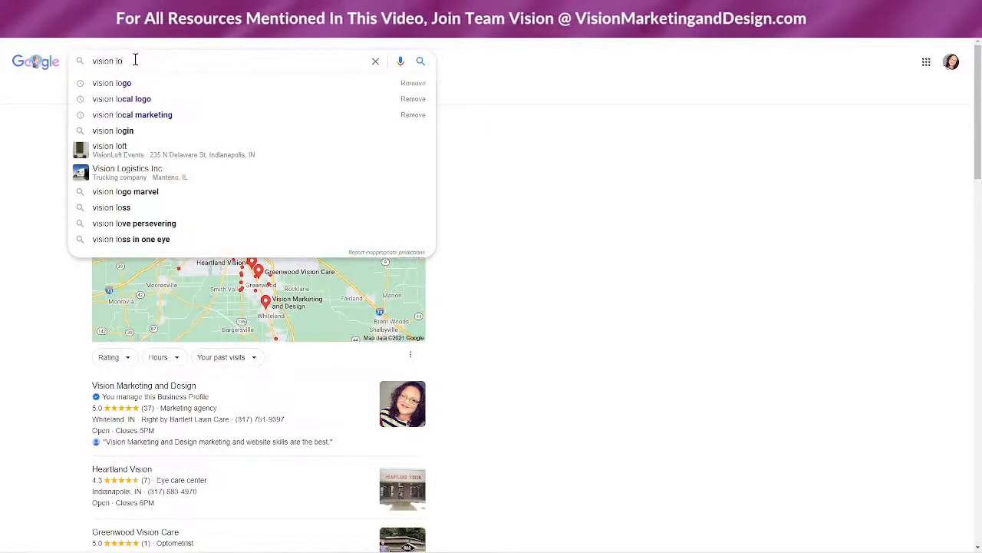
pyautogui.write('go')
pyautogui.press('Return')
pyautogui.click(139, 94)
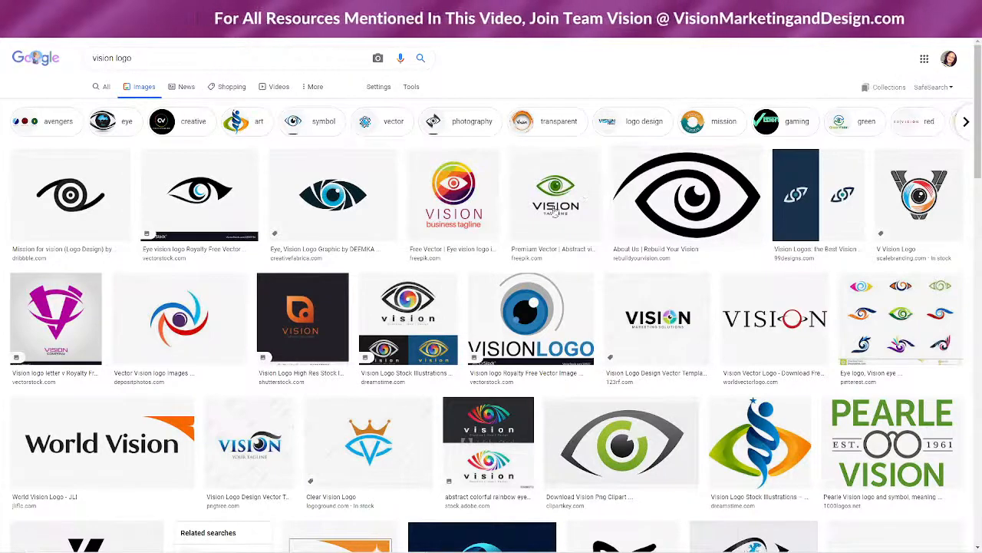
# - Look through the vision logo images for inspiration and preview the Pngtree Vision Logo Design Vector Template
pyautogui.scroll(-1, 754, 336)
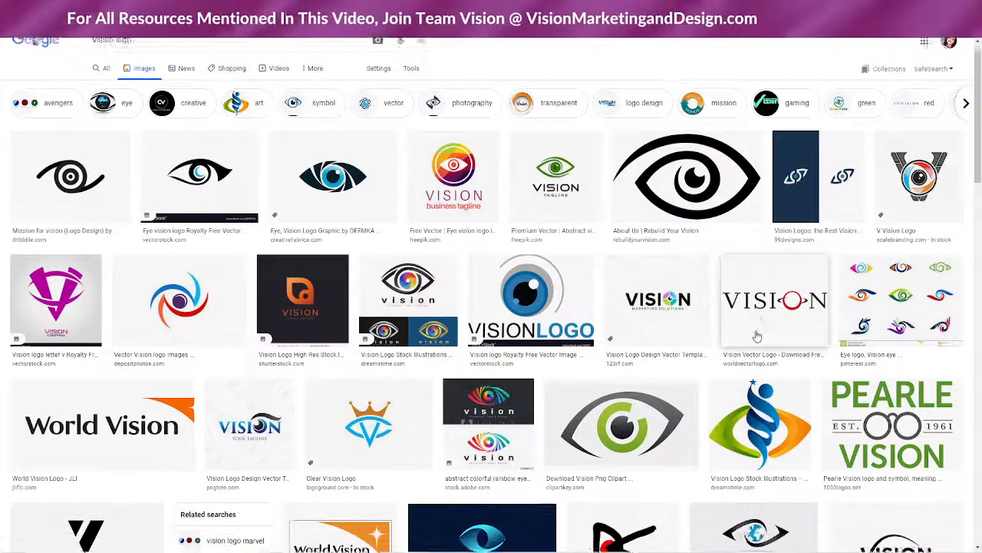
pyautogui.scroll(-2, 762, 336)
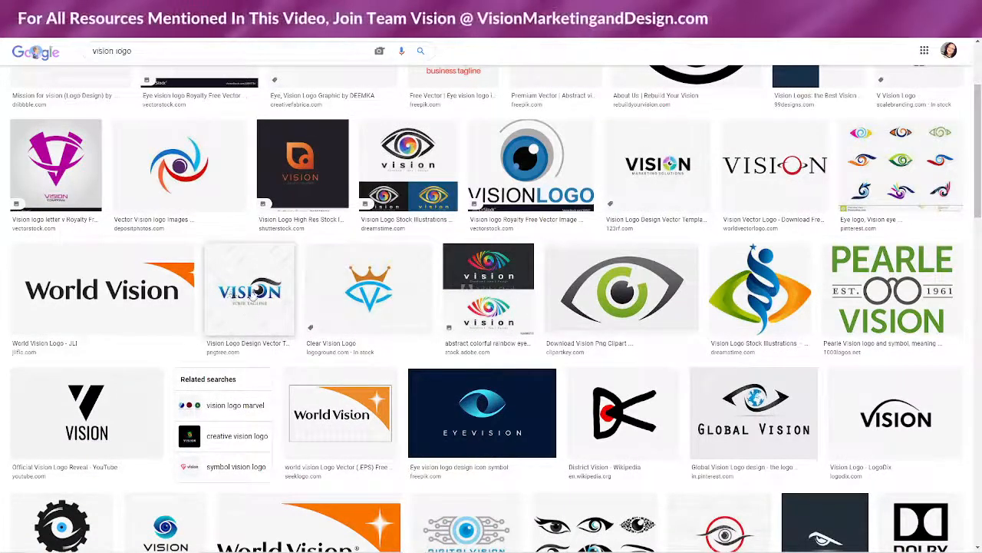
pyautogui.scroll(-1, 244, 286)
pyautogui.scroll(-1, 244, 285)
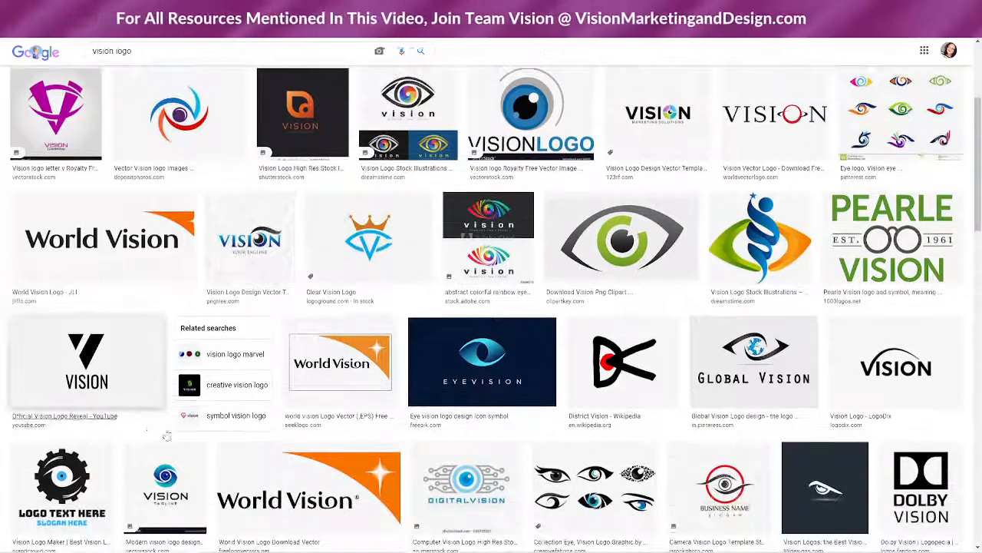
pyautogui.scroll(-2, 565, 264)
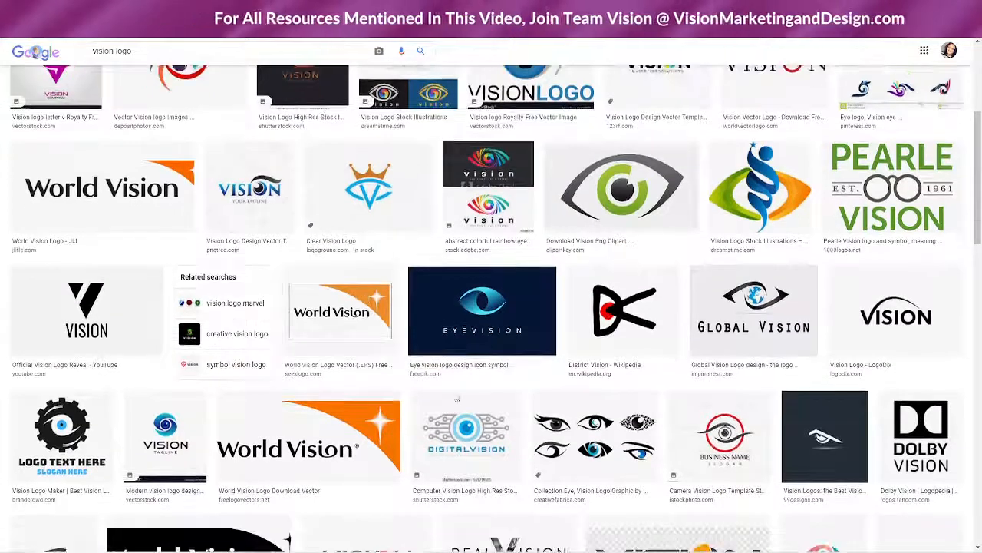
pyautogui.click(238, 196)
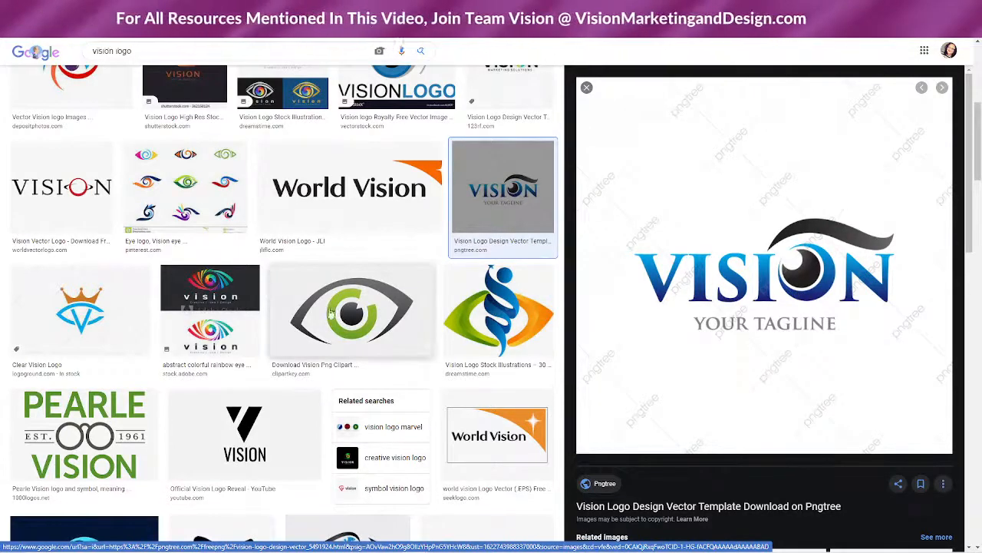
pyautogui.scroll(-1, 306, 284)
pyautogui.scroll(3, 63, 292)
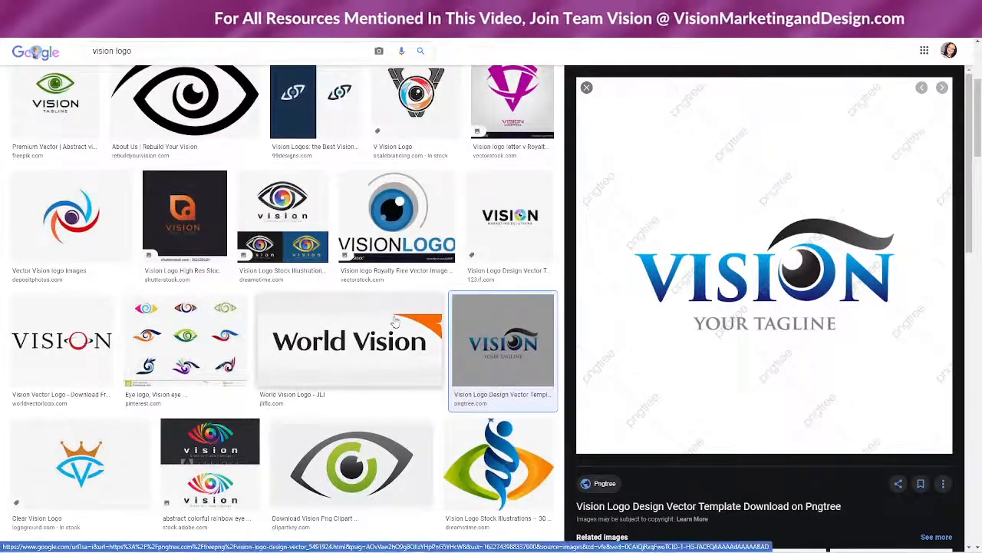
pyautogui.scroll(2, 398, 322)
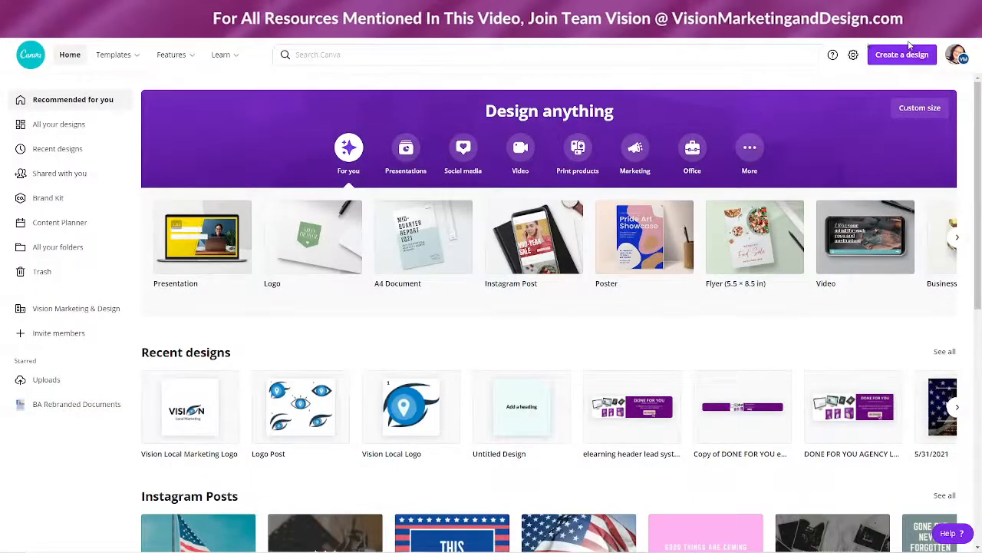
# - Switch to Canva and create a new blank 500 × 500 px Logo design
pyautogui.click(907, 54)
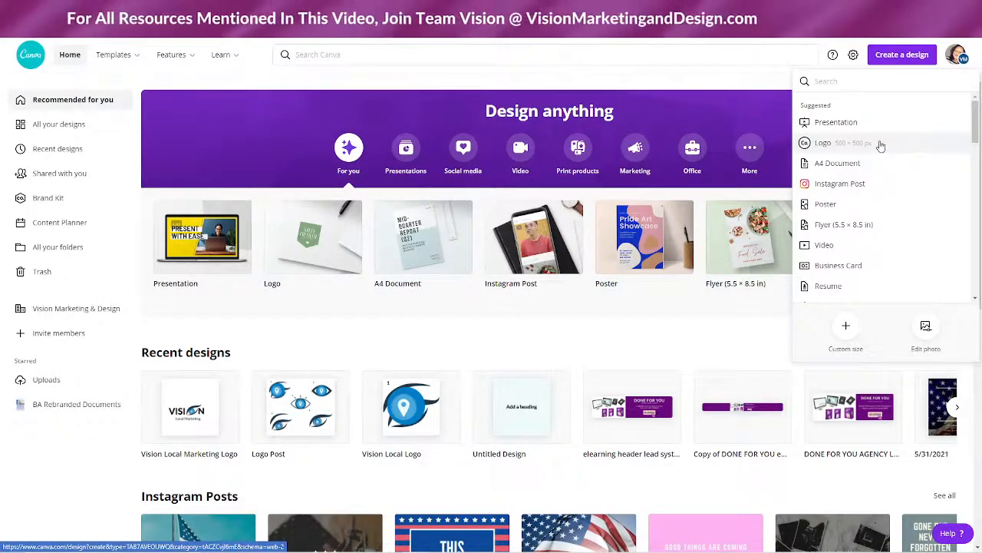
pyautogui.click(881, 144)
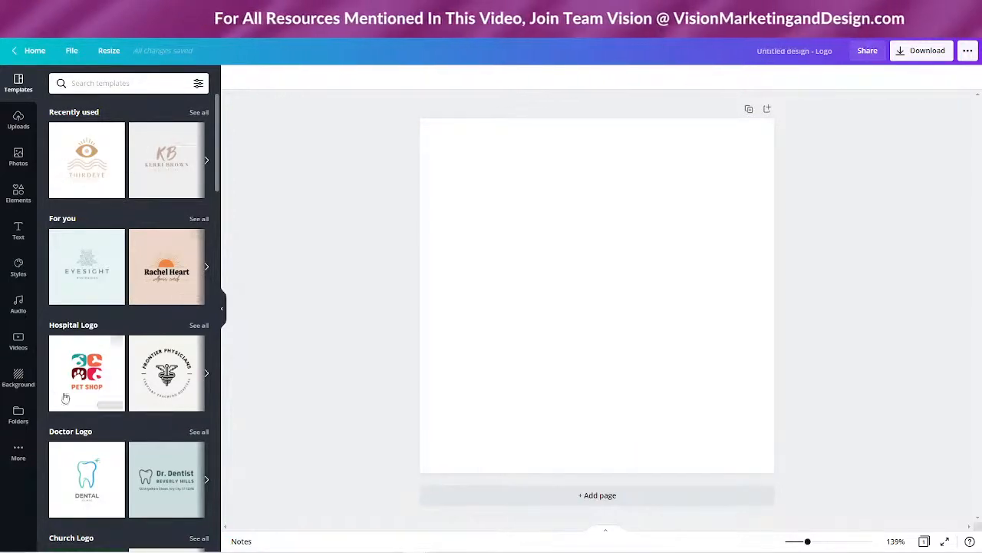
# - Look through the logo templates by category, from Doctor, Church and Event Logo through Restaurant and Cafe Logo to the uncategorized designs
pyautogui.scroll(-5, 106, 332)
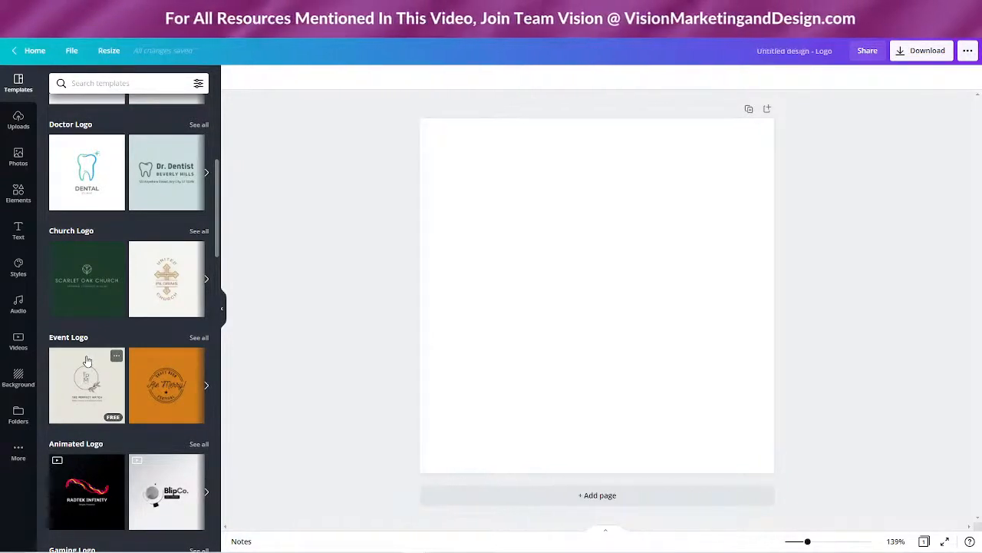
pyautogui.scroll(-1, 100, 315)
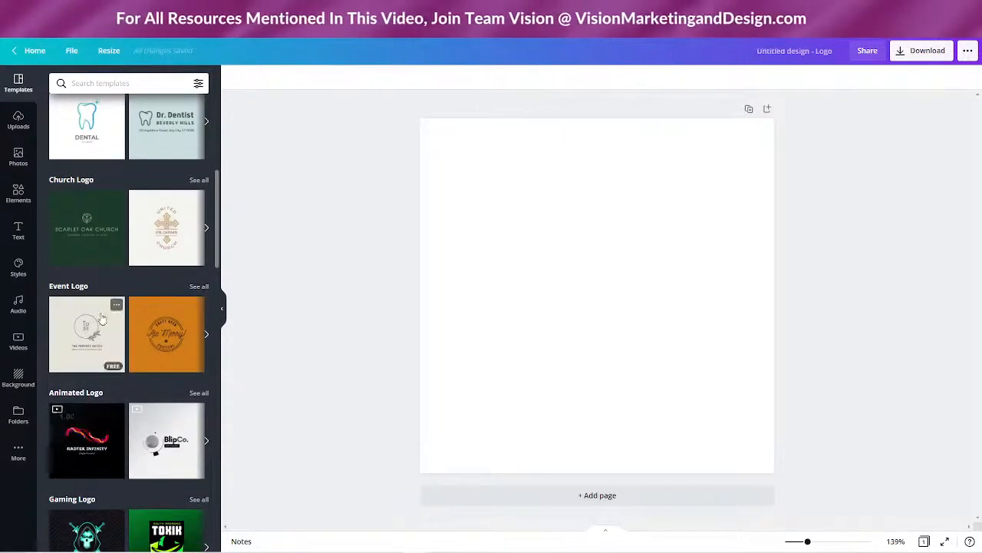
pyautogui.scroll(-2, 115, 361)
pyautogui.scroll(-1, 146, 357)
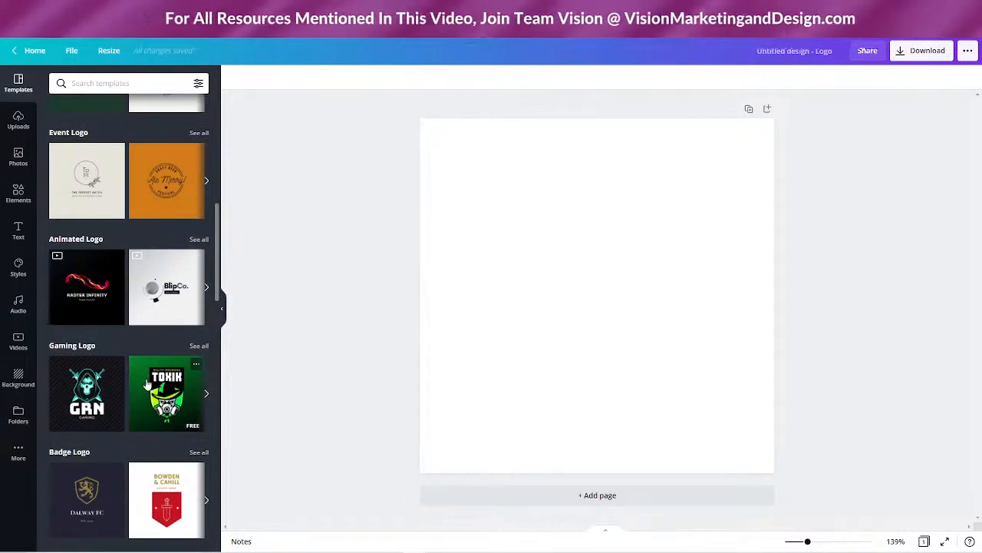
pyautogui.scroll(-3, 146, 384)
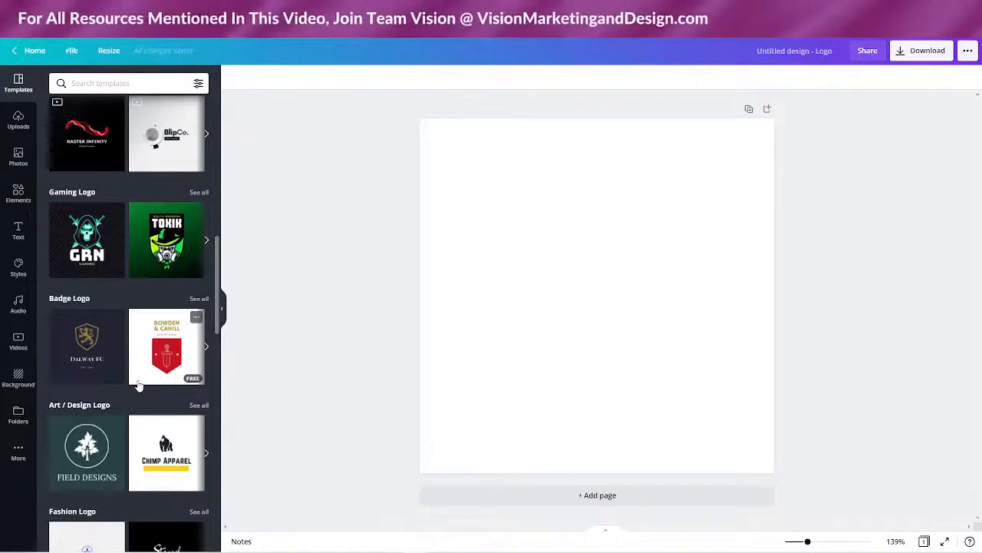
pyautogui.scroll(-3, 138, 386)
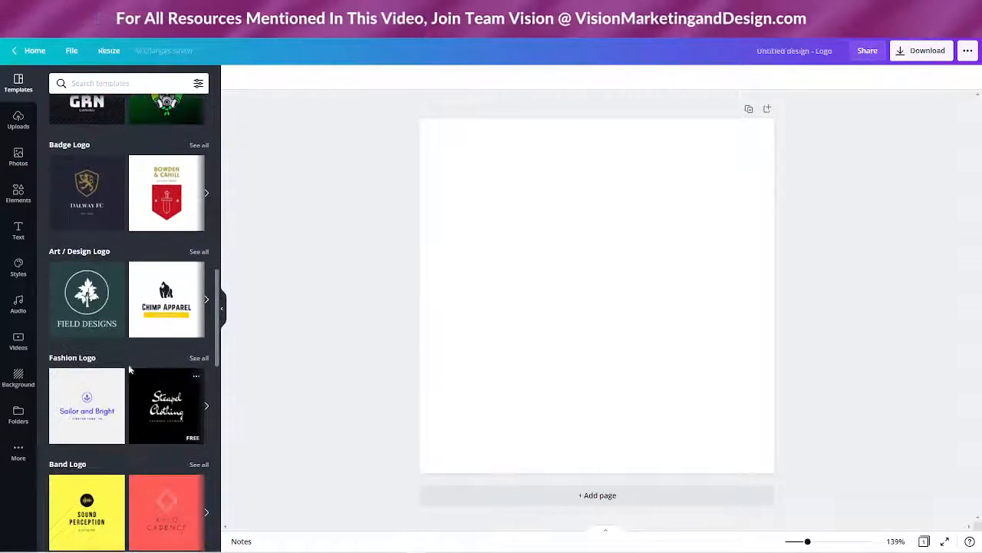
pyautogui.scroll(1, 130, 375)
pyautogui.scroll(6, 129, 355)
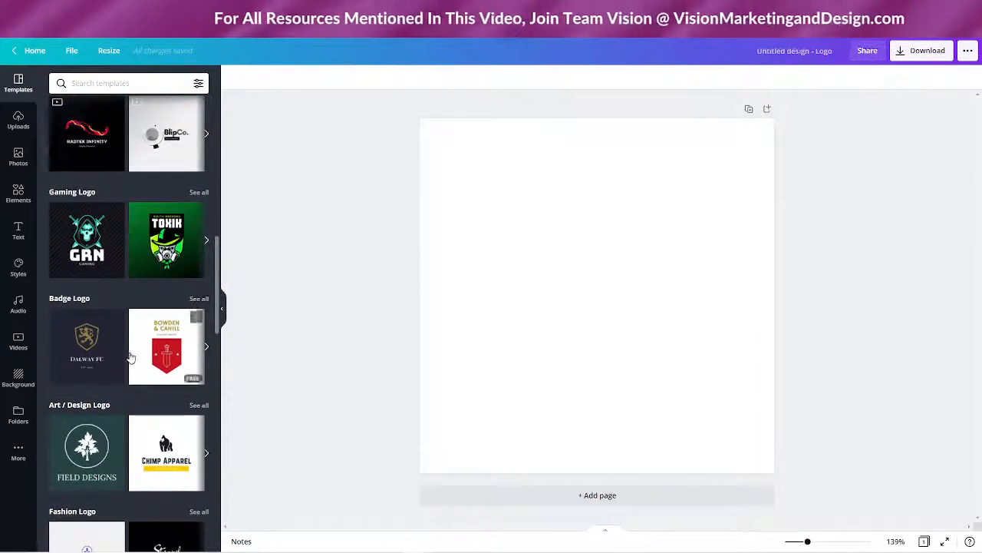
pyautogui.scroll(-13, 129, 356)
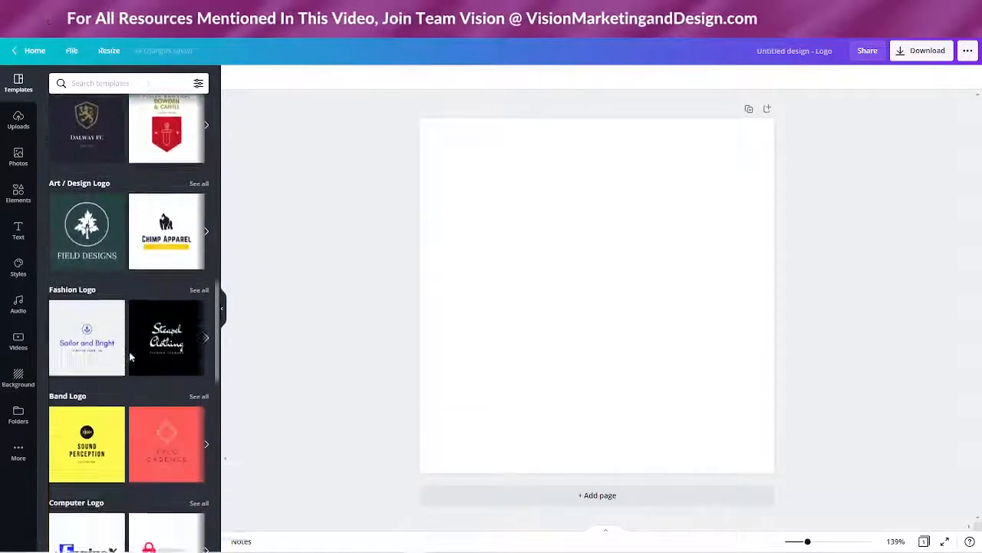
pyautogui.scroll(-8, 149, 359)
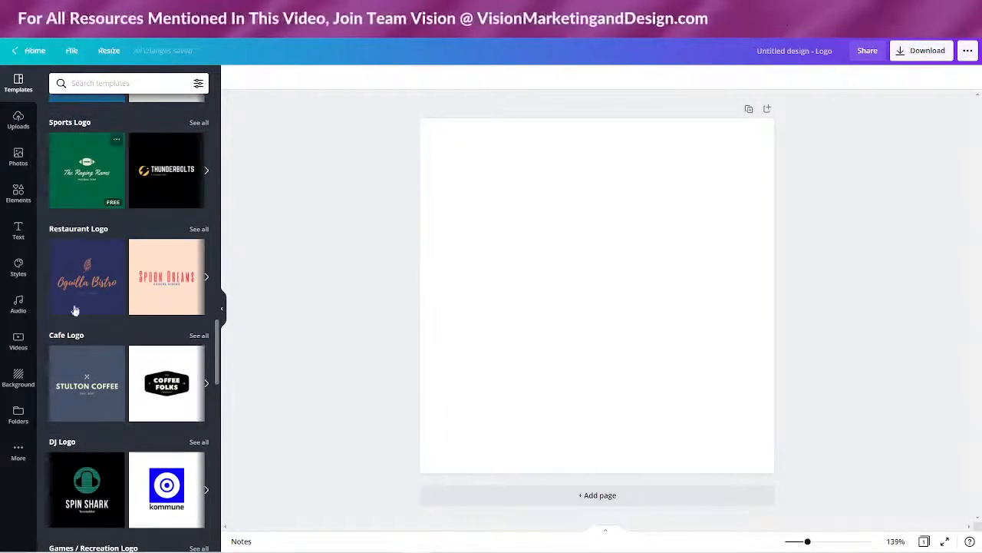
pyautogui.scroll(-2, 90, 289)
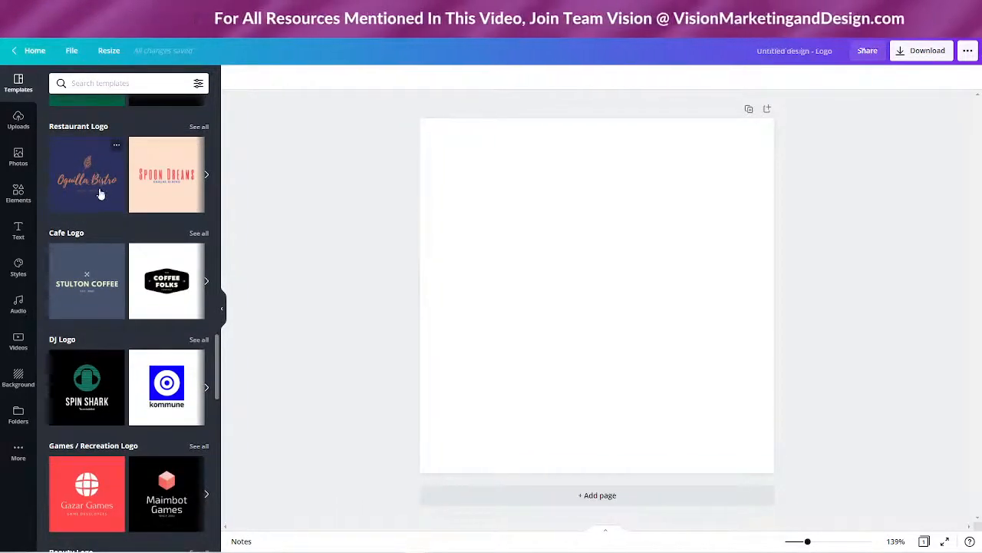
pyautogui.scroll(-3, 116, 205)
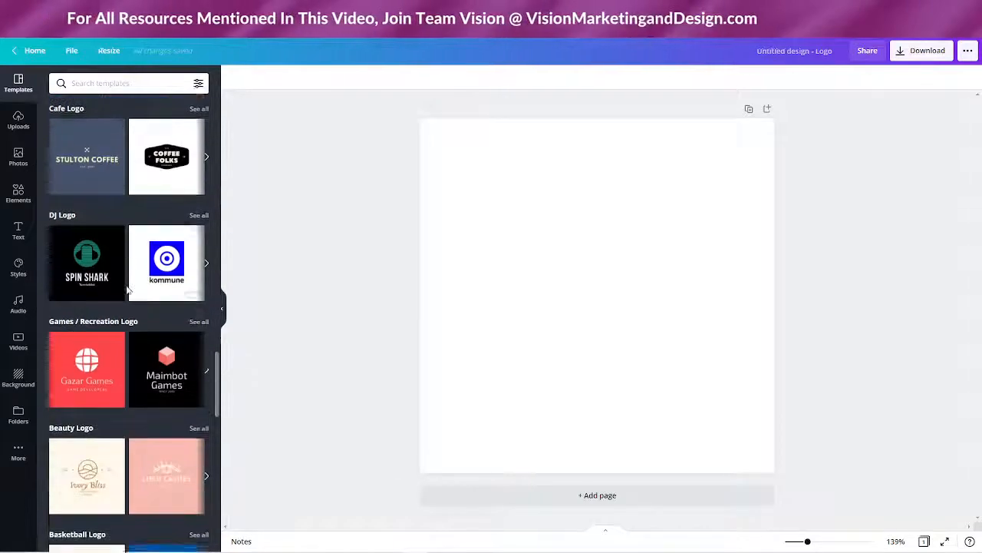
pyautogui.scroll(4, 116, 205)
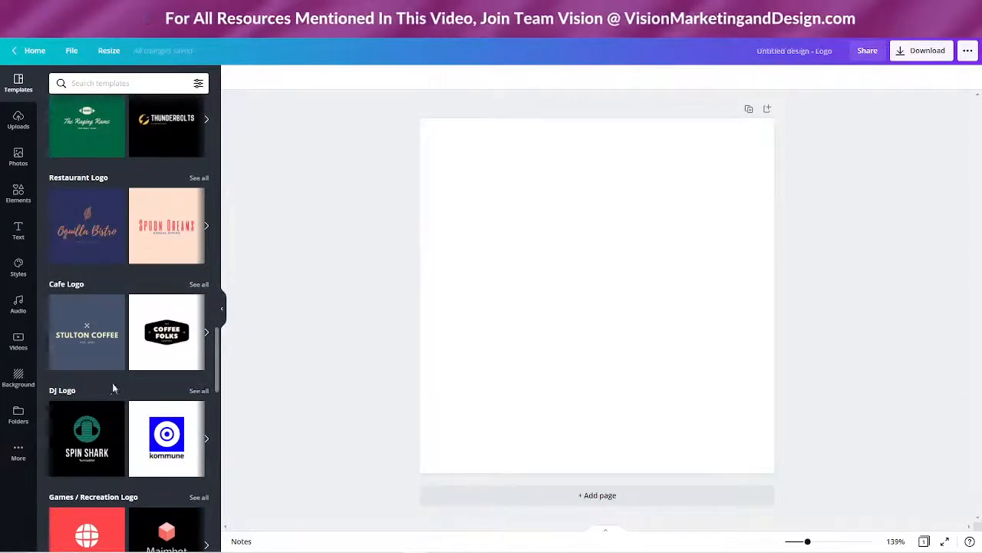
pyautogui.scroll(-20, 108, 391)
pyautogui.scroll(-1, 123, 384)
pyautogui.scroll(-1, 163, 281)
pyautogui.scroll(-7, 163, 282)
pyautogui.scroll(-3, 153, 303)
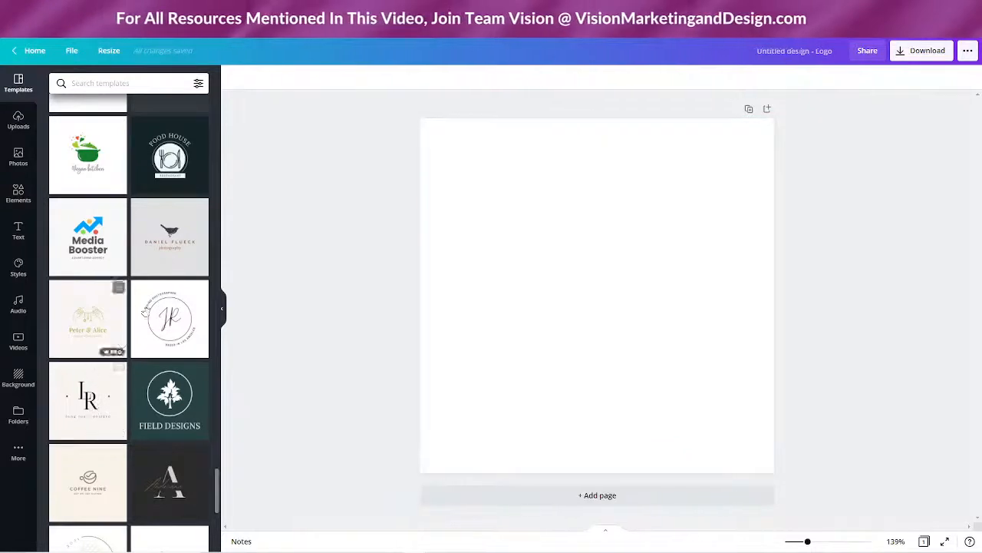
# - Search Canva's elements for "vision" graphics
pyautogui.click(17, 193)
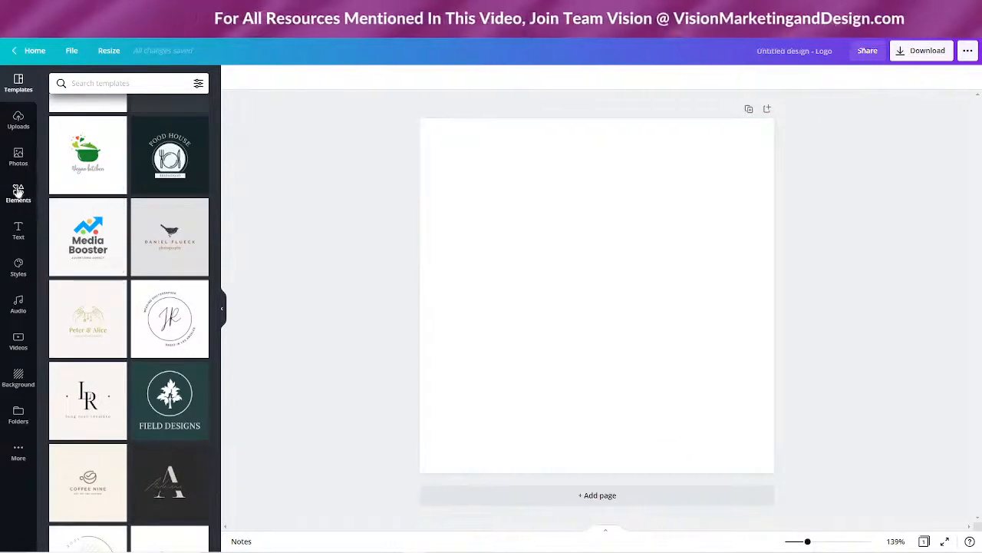
pyautogui.click(133, 84)
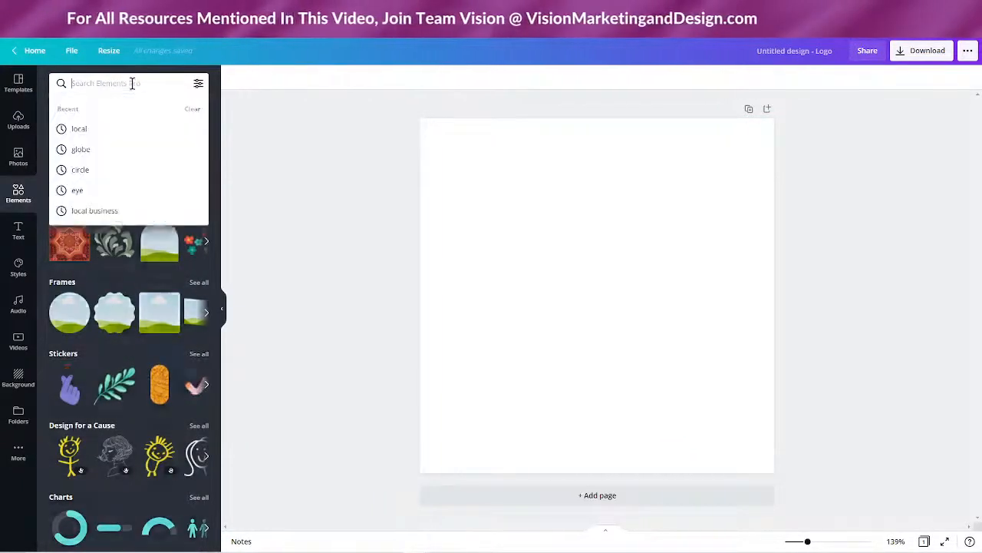
pyautogui.write('vision')
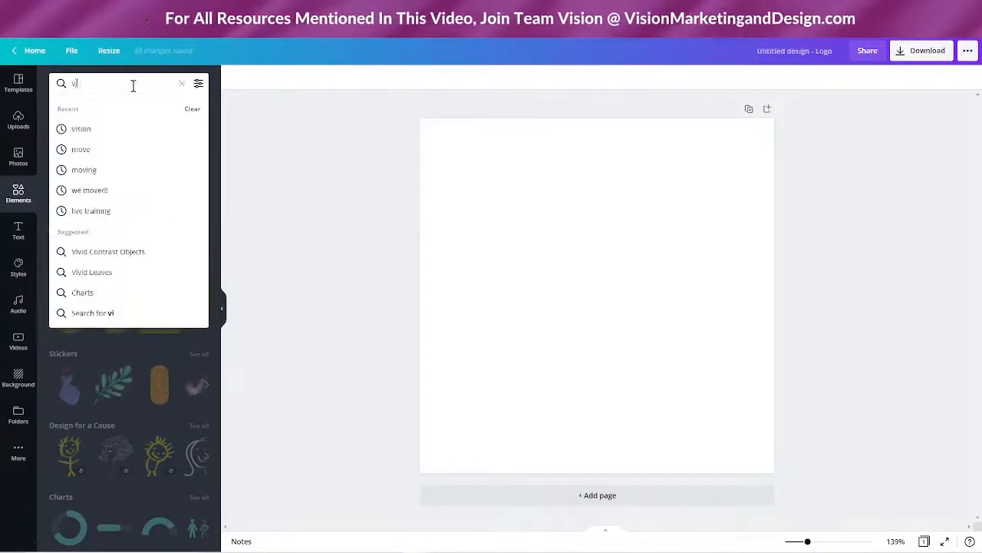
pyautogui.press('Return')
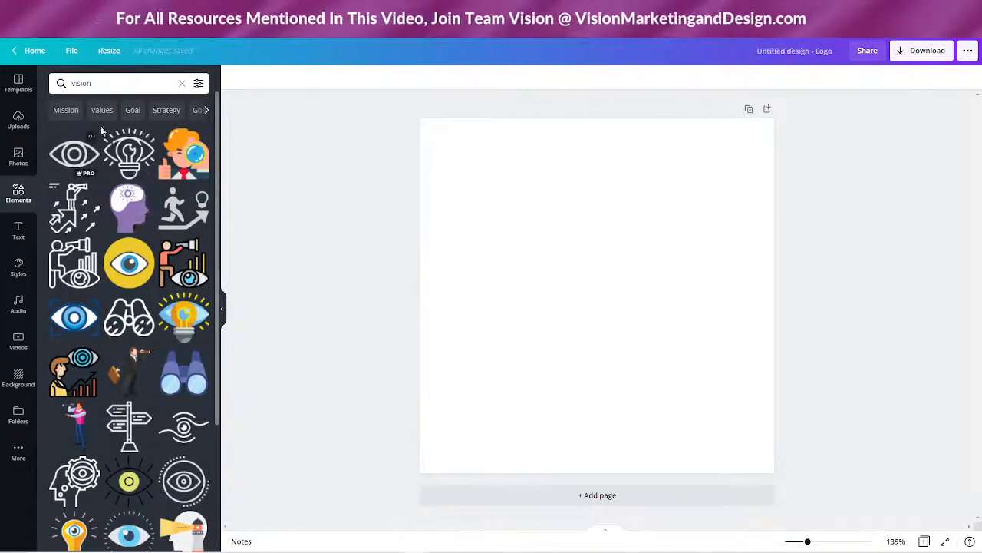
# - Search the photo library for "vision" and look through the resulting pictures
pyautogui.click(13, 160)
pyautogui.click(101, 86)
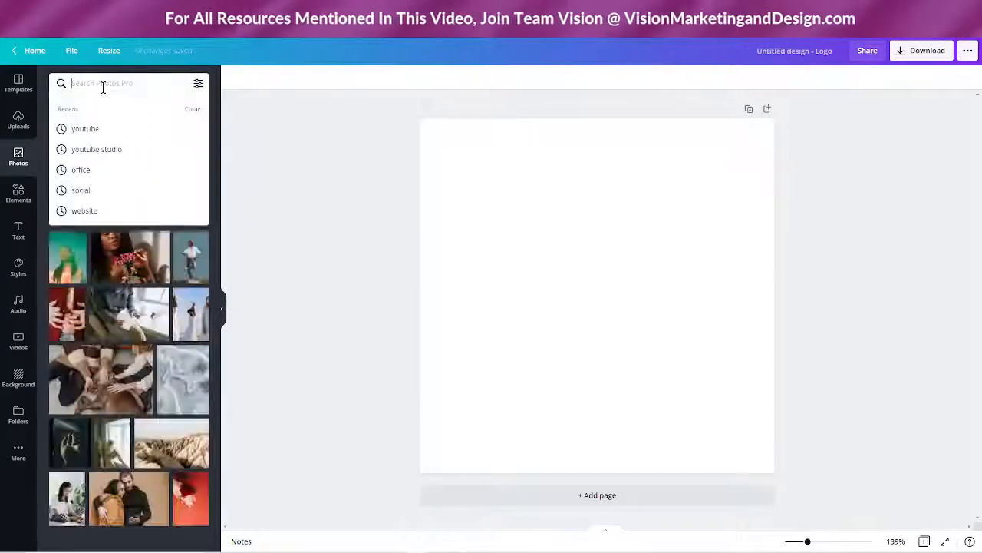
pyautogui.write('vision')
pyautogui.press('Return')
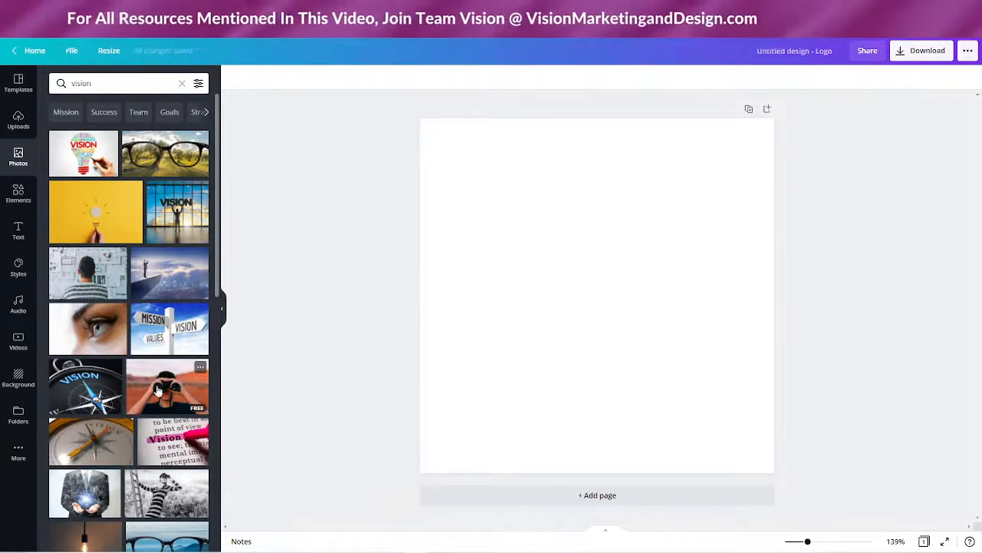
pyautogui.scroll(-3, 157, 390)
pyautogui.scroll(4, 153, 394)
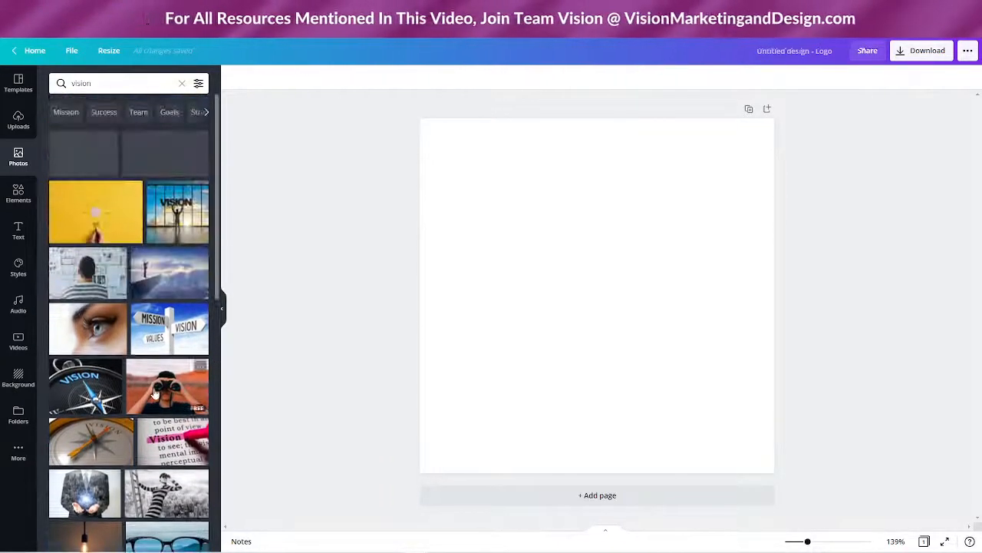
# - Return to the graphic elements and look through the "vision" icons for an eye suitable for the logo
pyautogui.click(18, 192)
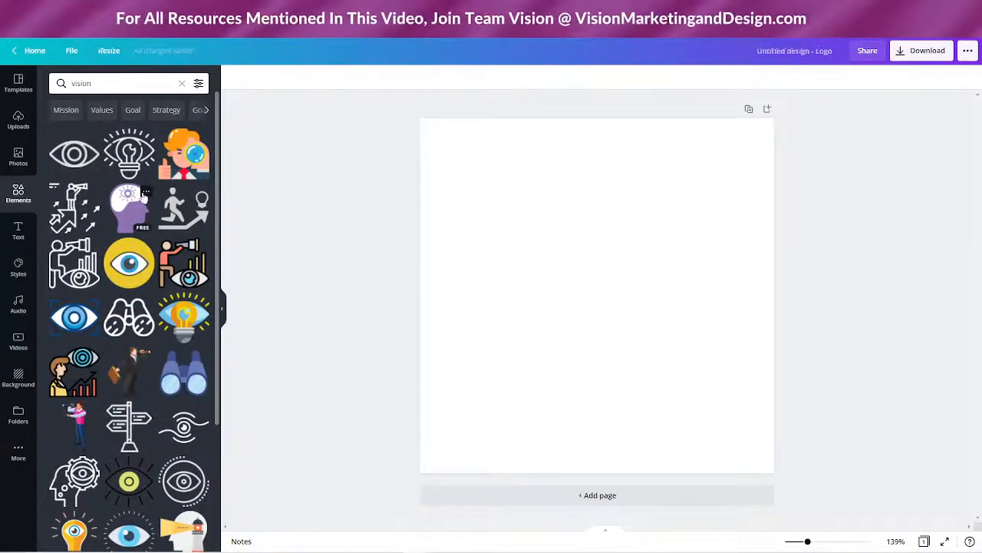
pyautogui.scroll(-2, 173, 254)
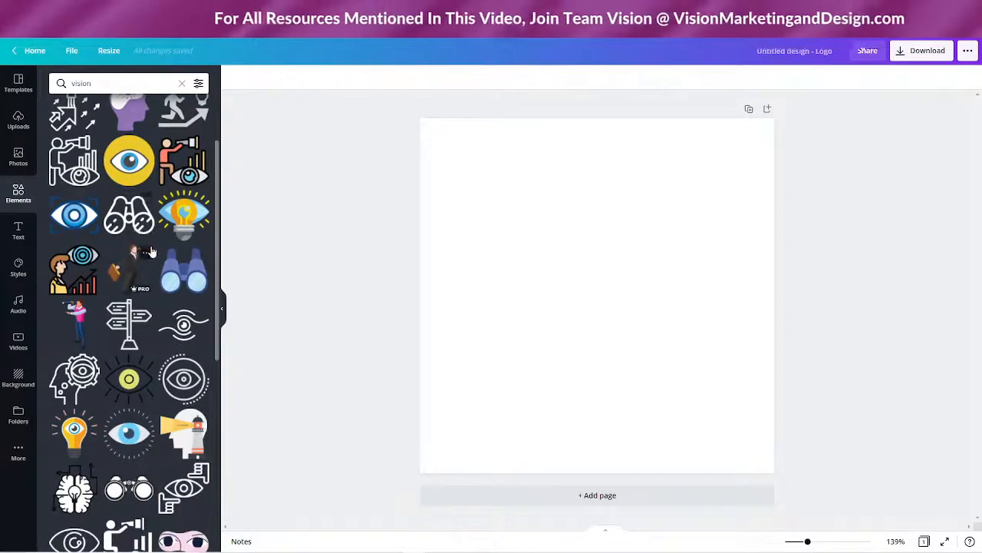
pyautogui.scroll(2, 144, 244)
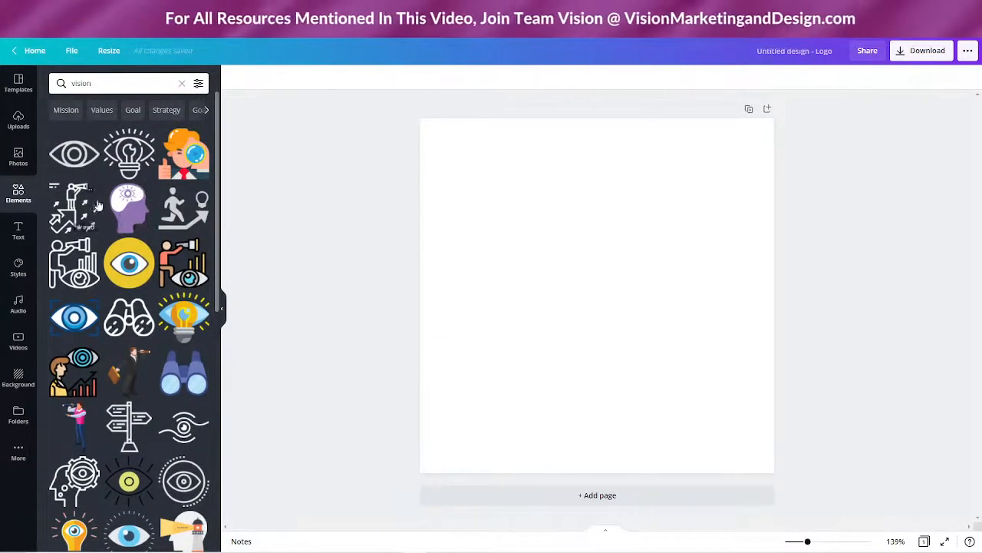
pyautogui.scroll(-5, 92, 209)
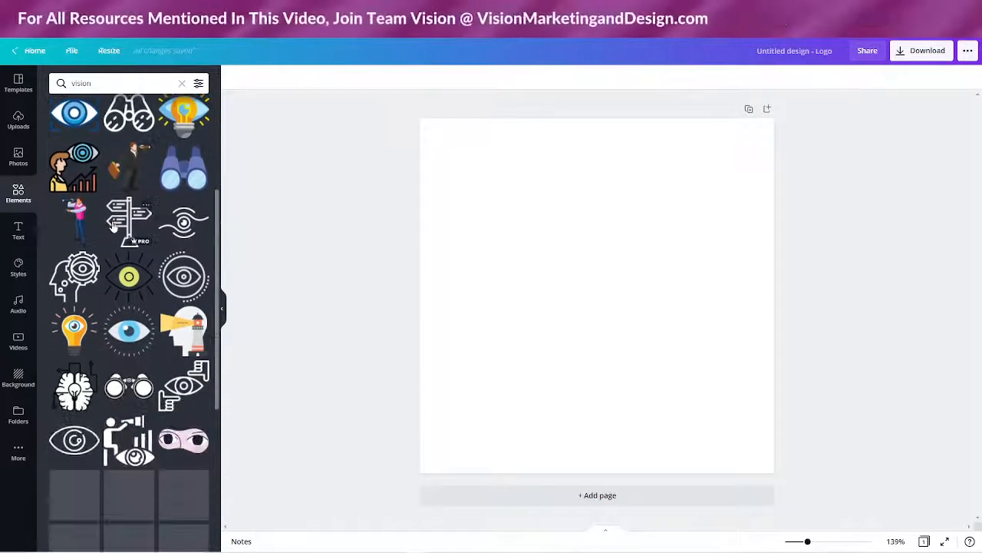
pyautogui.scroll(-1, 107, 204)
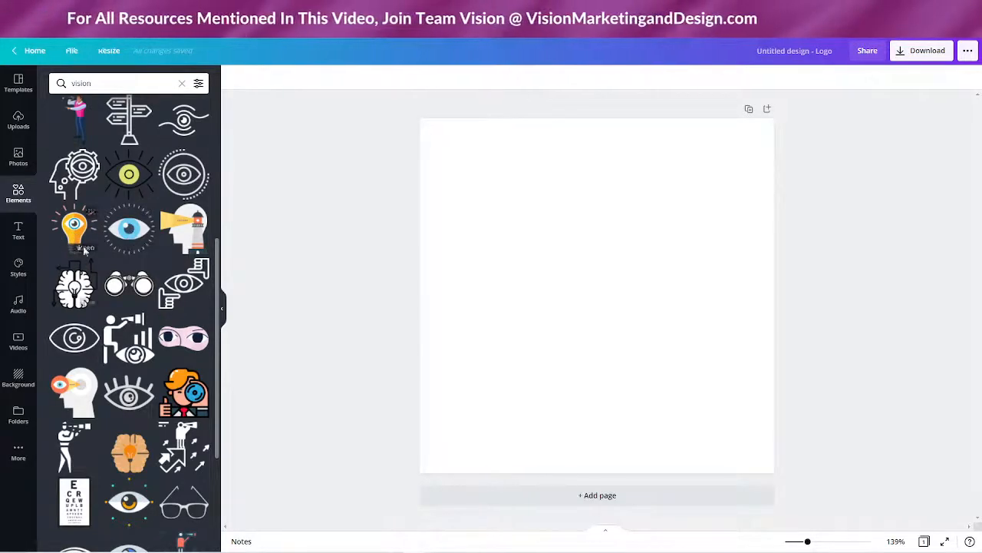
pyautogui.scroll(-5, 131, 238)
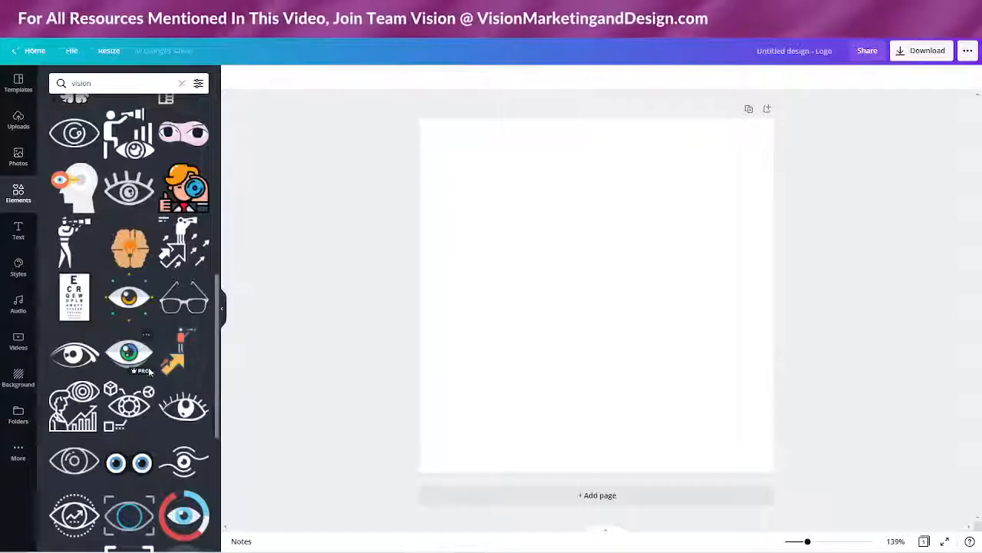
pyautogui.scroll(-1, 138, 368)
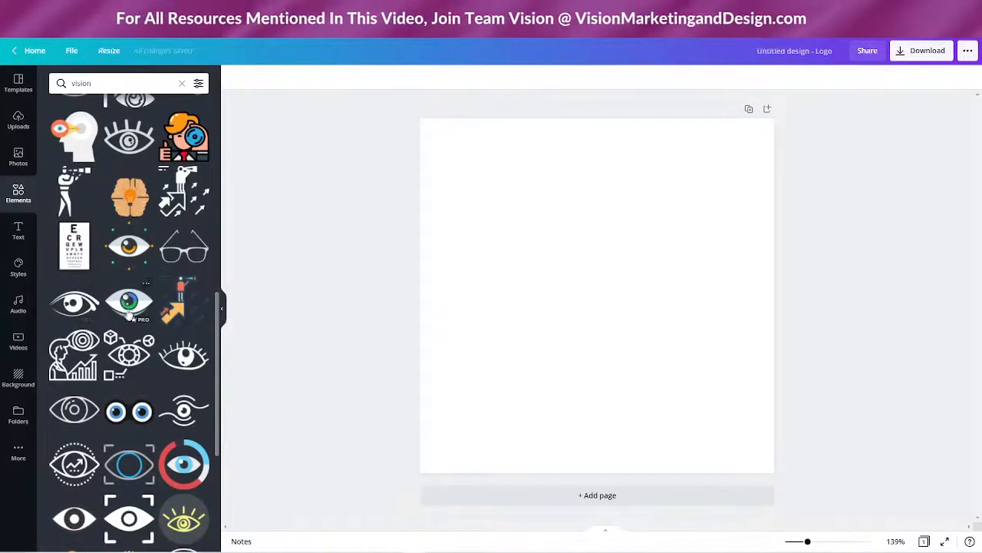
pyautogui.scroll(4, 127, 318)
pyautogui.scroll(-5, 123, 326)
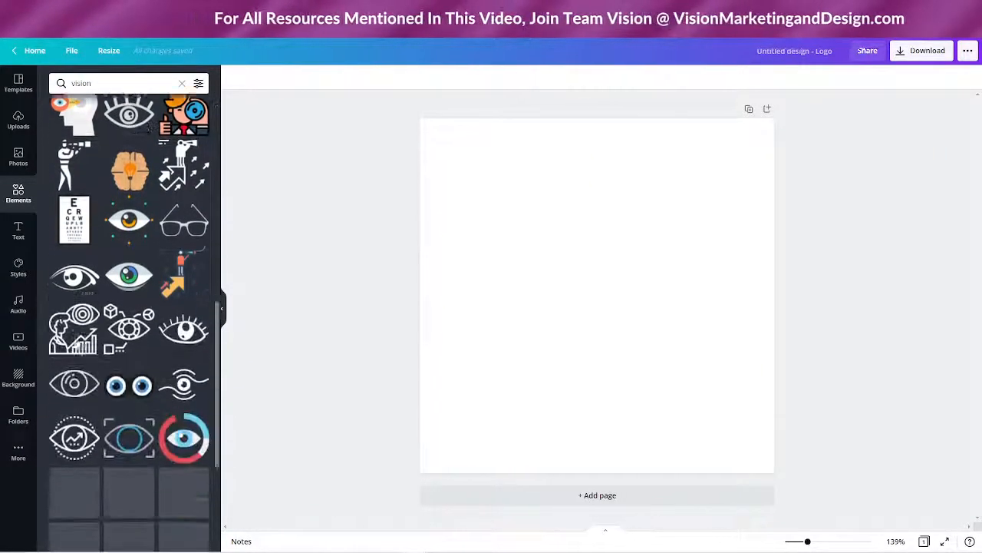
# - Add the solid eye with a curved upper lid and the outlined eye, placing them side by side along the top of the page
pyautogui.click(75, 252)
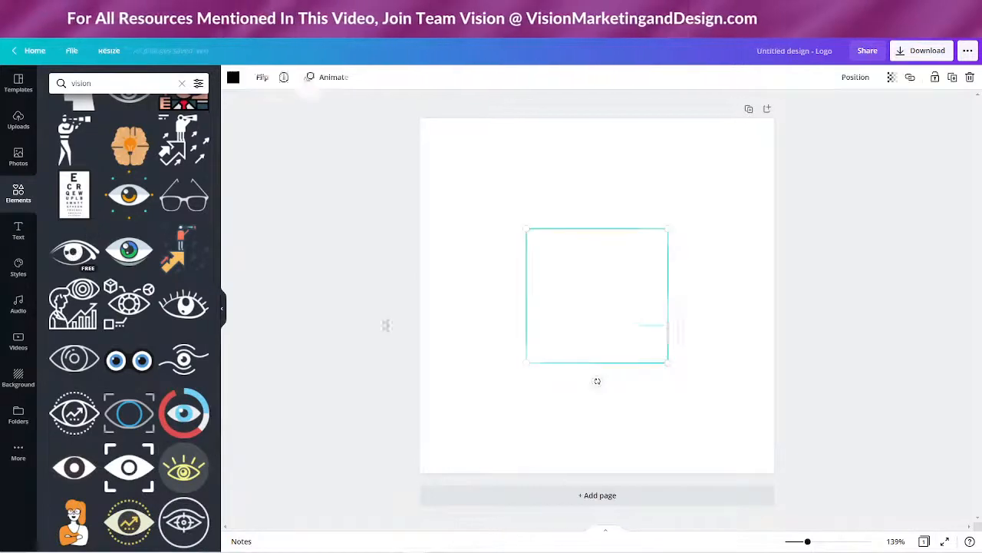
pyautogui.moveTo(646, 300); pyautogui.dragTo(567, 191)
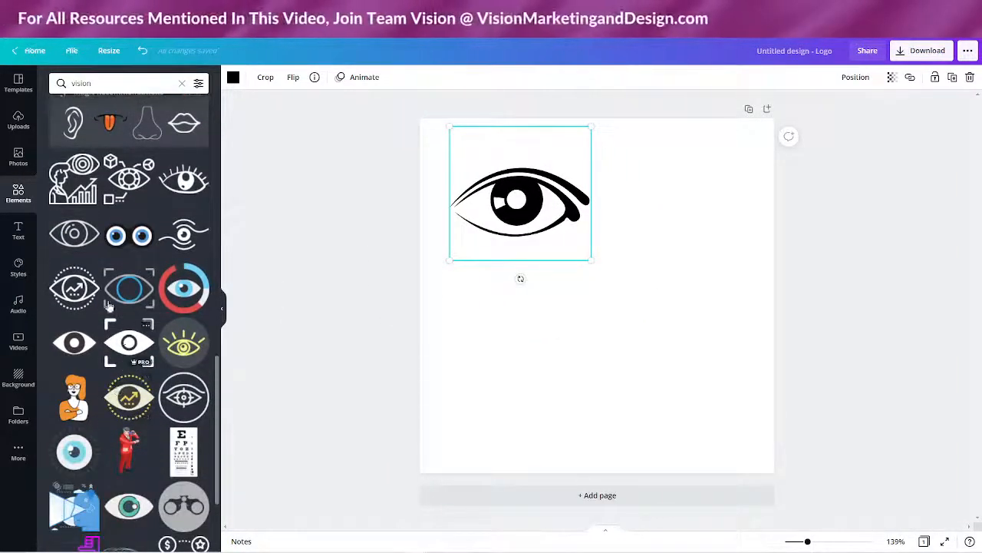
pyautogui.click(75, 232)
pyautogui.moveTo(568, 293); pyautogui.dragTo(647, 177)
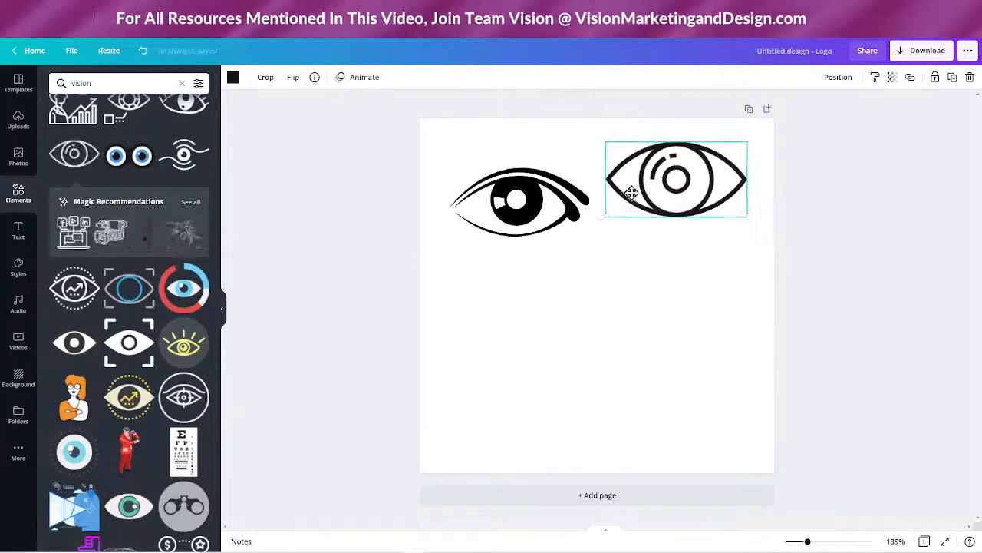
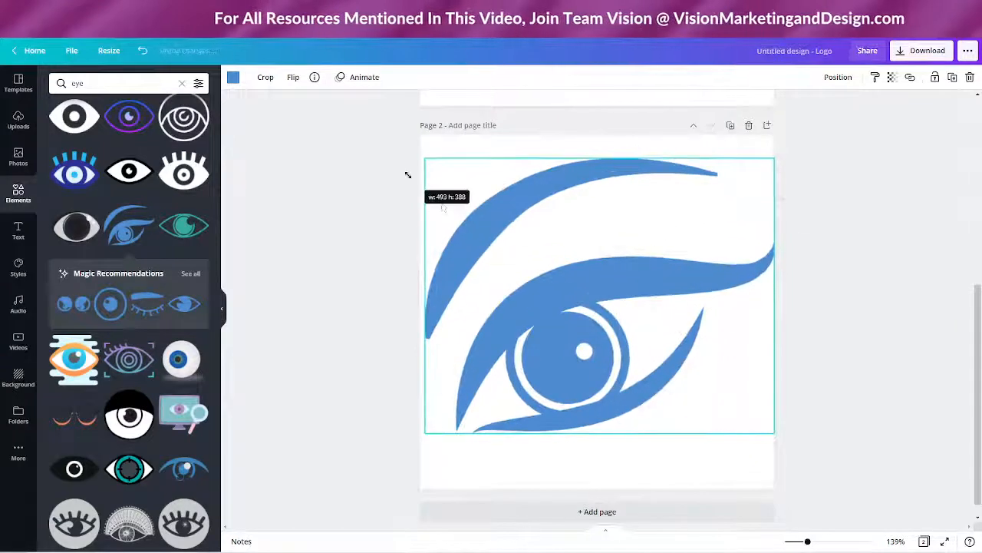
# - Centre the large eye graphic on page 2, try the Agency Website Template colours on it and apply the palette's dark navy
pyautogui.moveTo(594, 342); pyautogui.dragTo(594, 342)
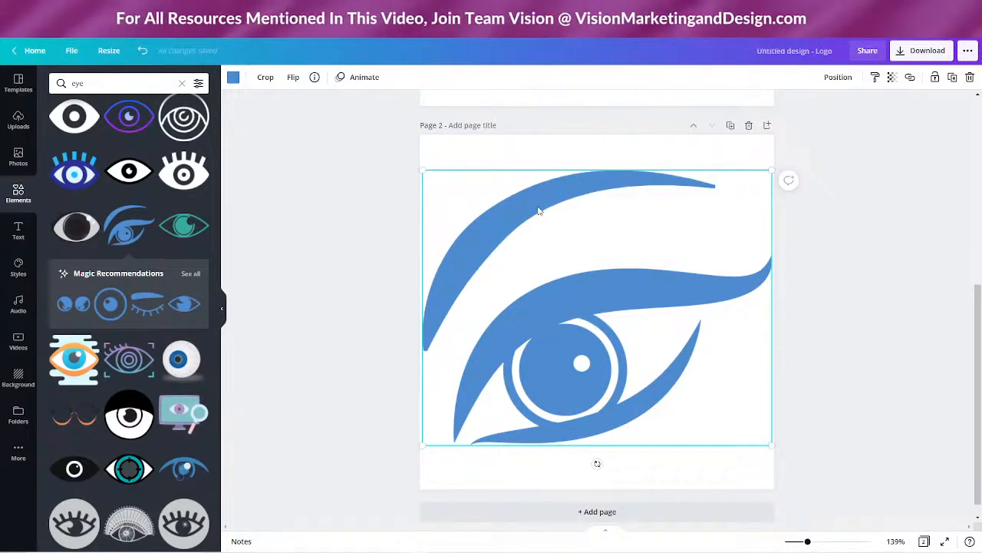
pyautogui.click(233, 76)
pyautogui.scroll(-5, 89, 172)
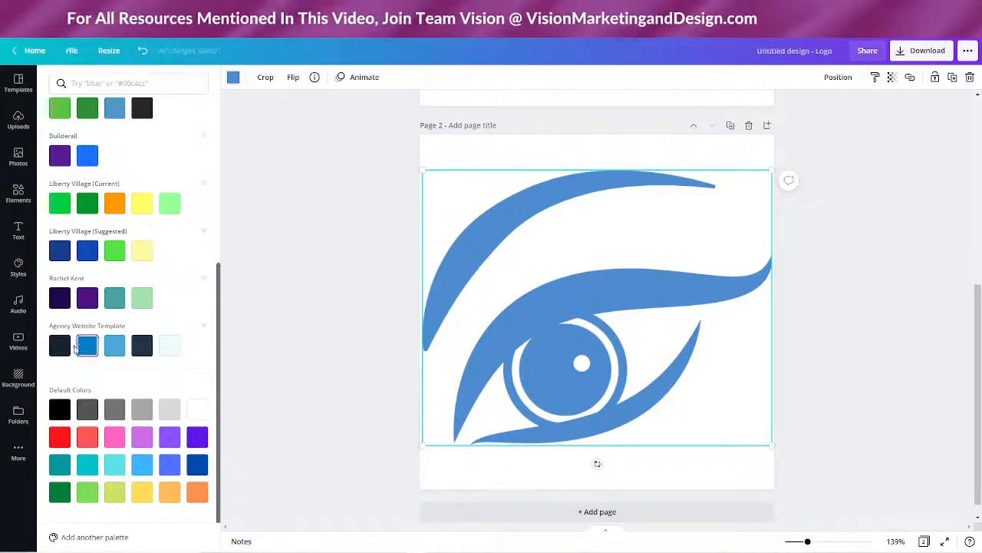
pyautogui.click(142, 346)
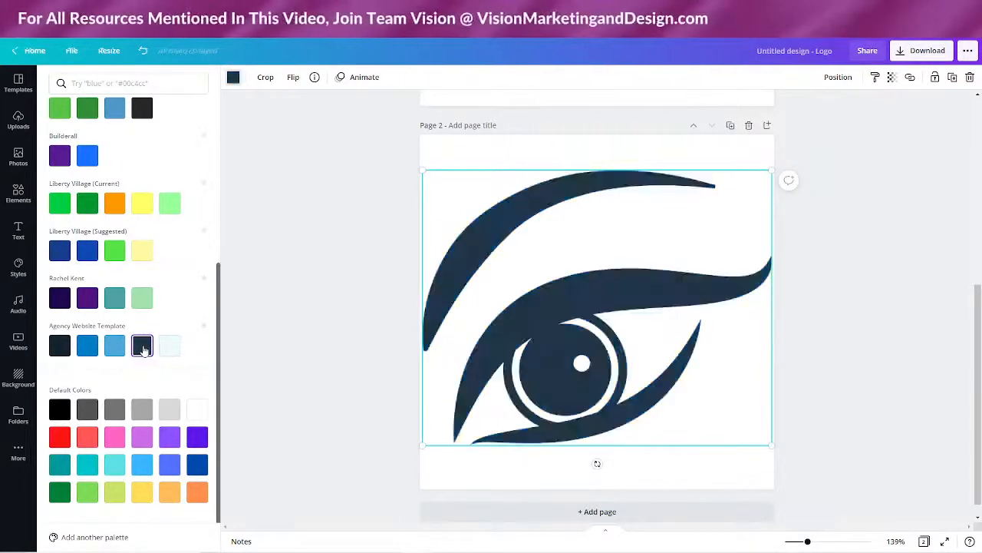
pyautogui.click(114, 347)
pyautogui.click(87, 346)
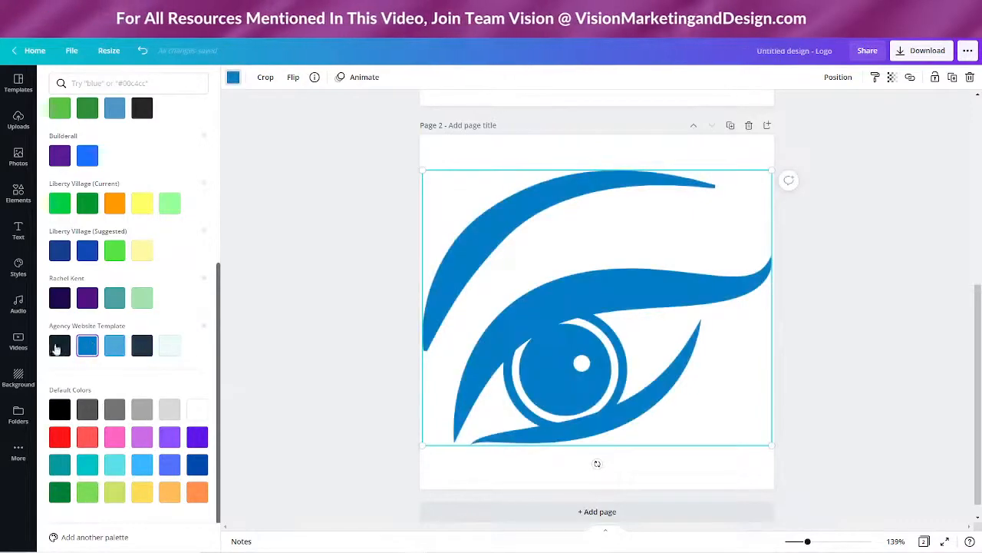
pyautogui.click(59, 346)
pyautogui.click(142, 347)
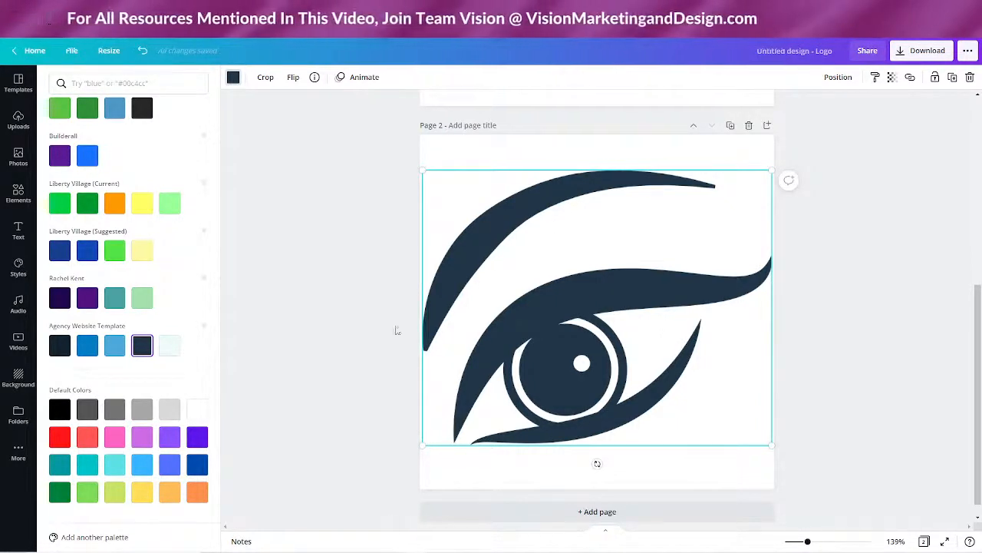
# - Search the elements for "local" graphics
pyautogui.click(18, 195)
pyautogui.click(110, 81)
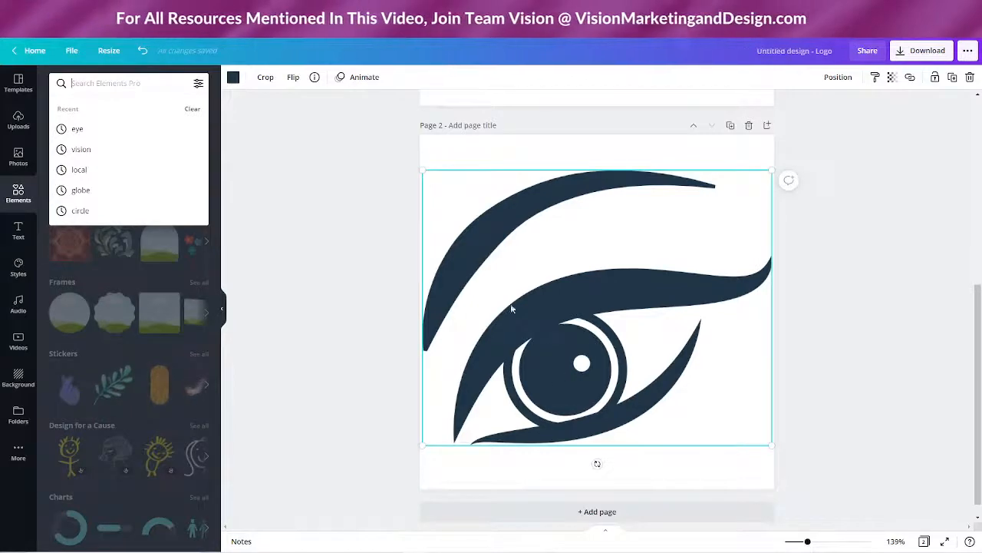
pyautogui.write('local')
pyautogui.press('Return')
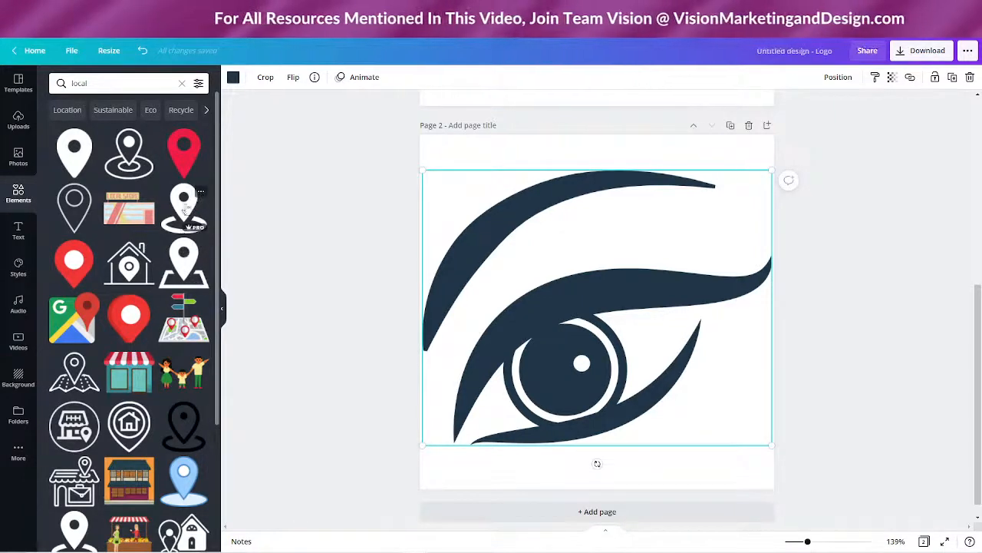
pyautogui.click(188, 264)
pyautogui.moveTo(592, 307); pyautogui.dragTo(580, 340)
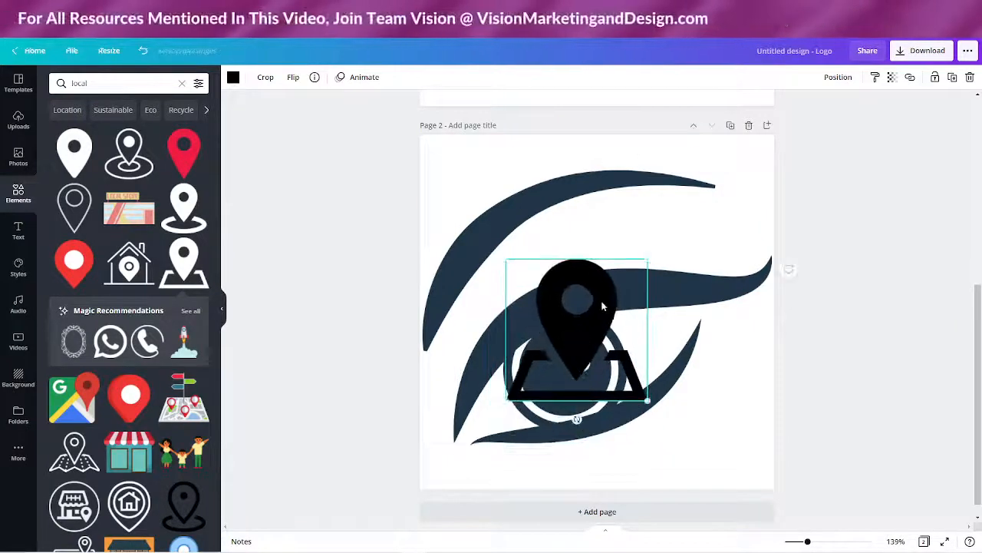
pyautogui.press('Delete')
# - Add the plain solid location pin to page 2, shrink it and place it over the eye's iris
pyautogui.scroll(-6, 90, 315)
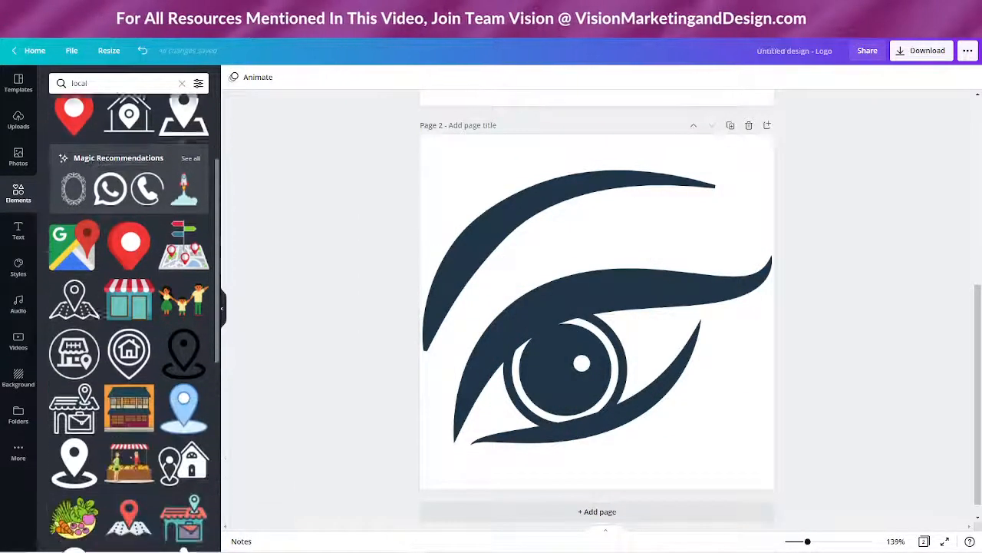
pyautogui.scroll(6, 107, 340)
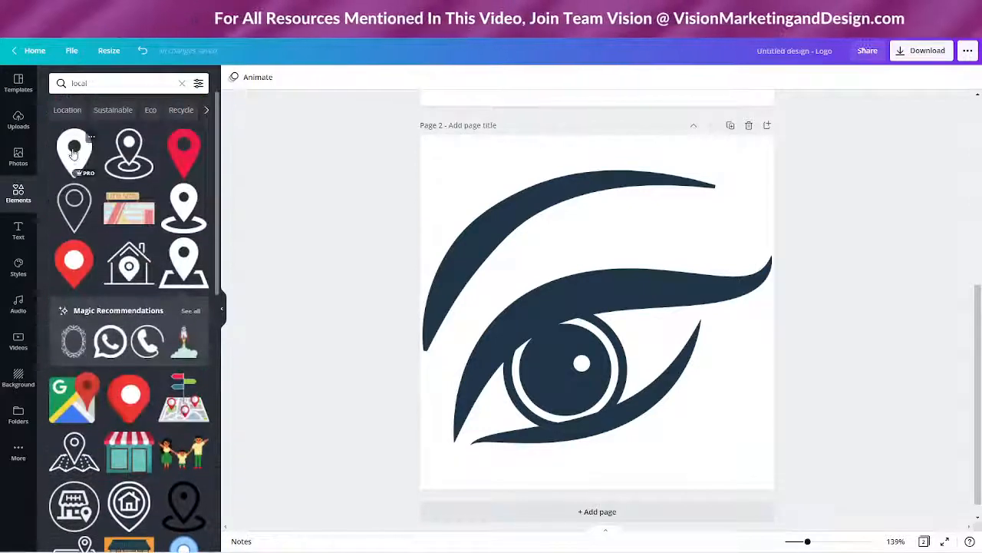
pyautogui.click(74, 151)
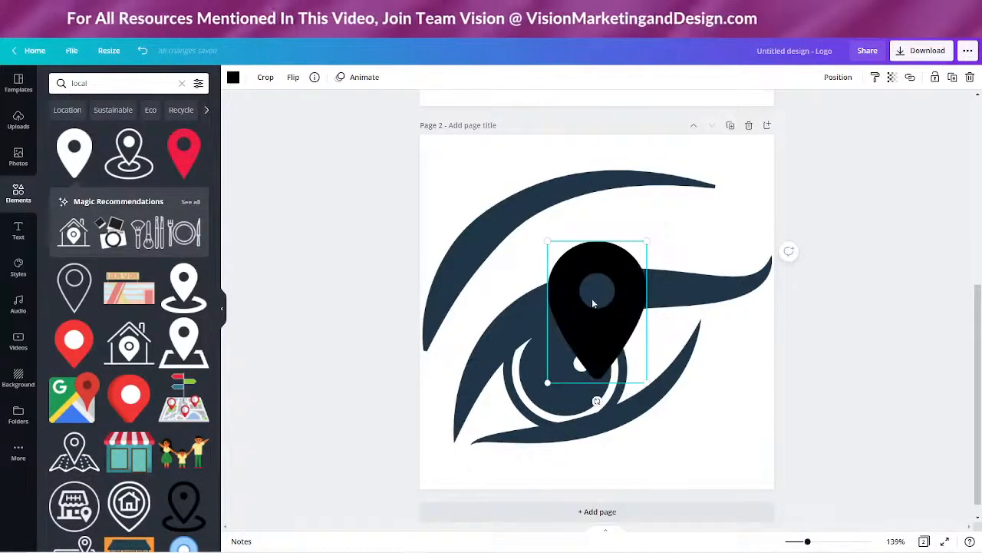
pyautogui.moveTo(614, 338); pyautogui.dragTo(599, 370)
pyautogui.moveTo(634, 415); pyautogui.dragTo(597, 364)
pyautogui.moveTo(565, 303); pyautogui.dragTo(567, 356)
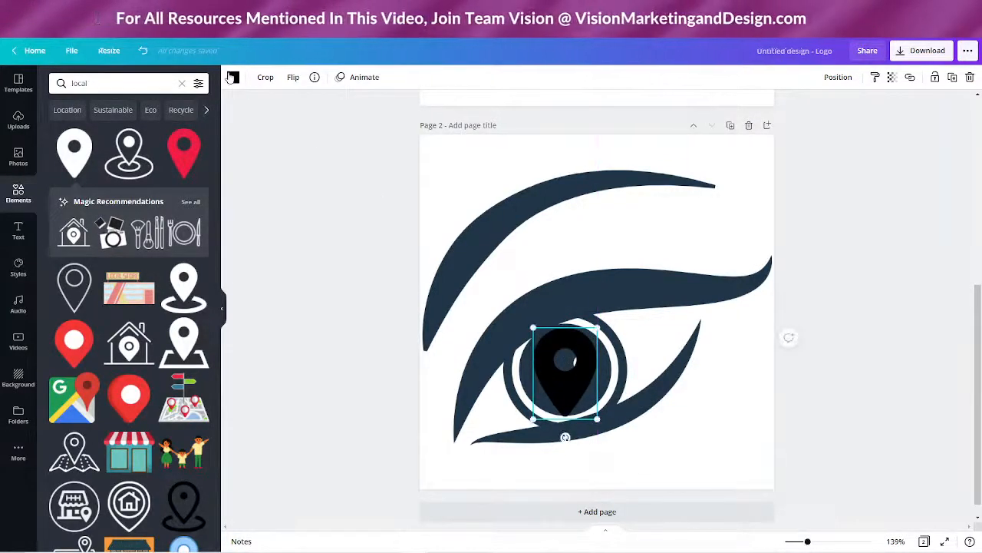
# - Recolour the location pin white, make it slightly smaller and centre it within the dark iris
pyautogui.click(233, 77)
pyautogui.click(194, 132)
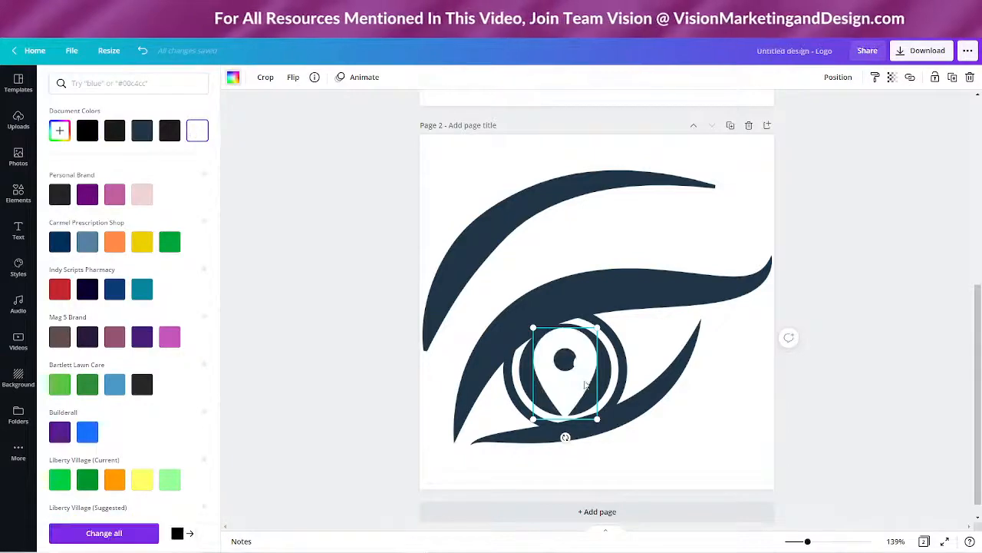
pyautogui.click(714, 401)
pyautogui.click(570, 392)
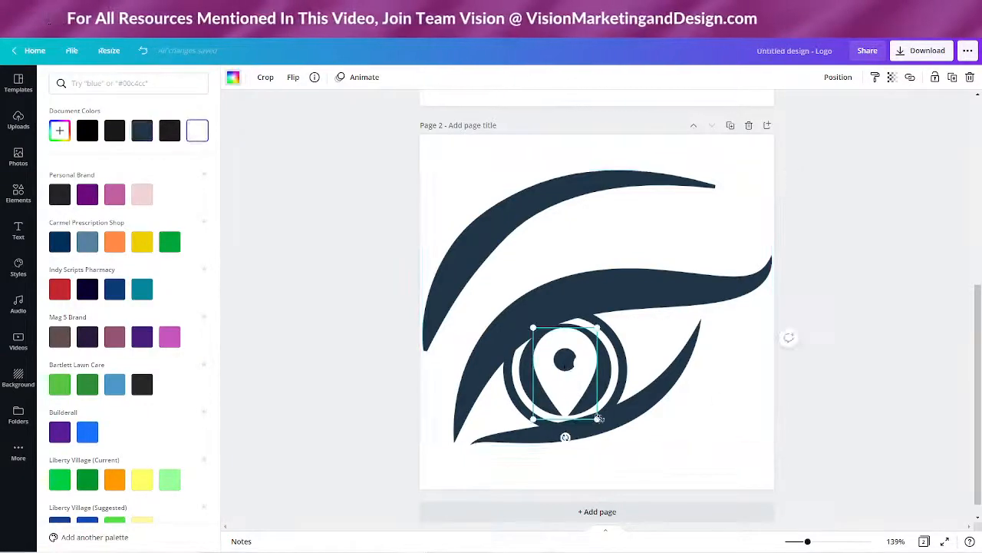
pyautogui.moveTo(564, 372); pyautogui.dragTo(557, 370)
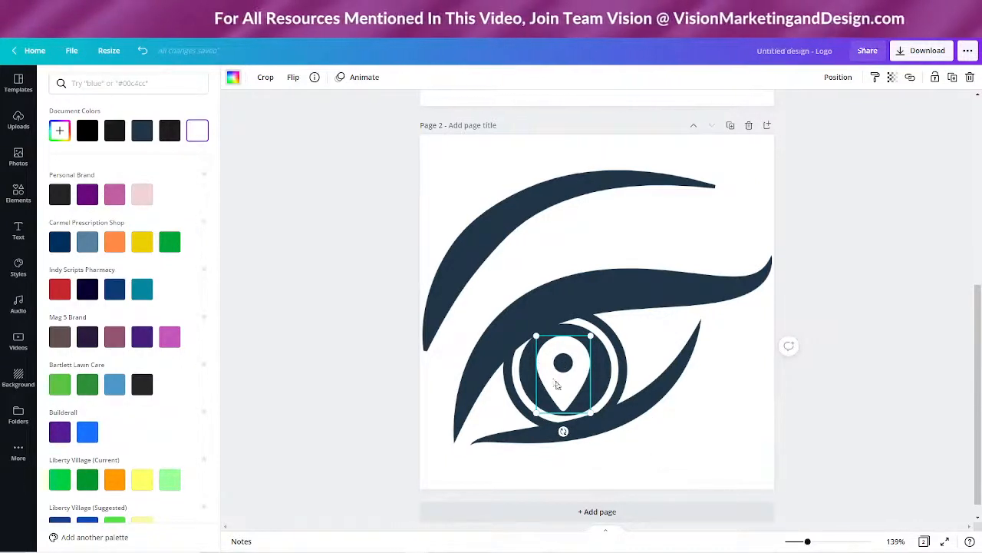
pyautogui.click(482, 455)
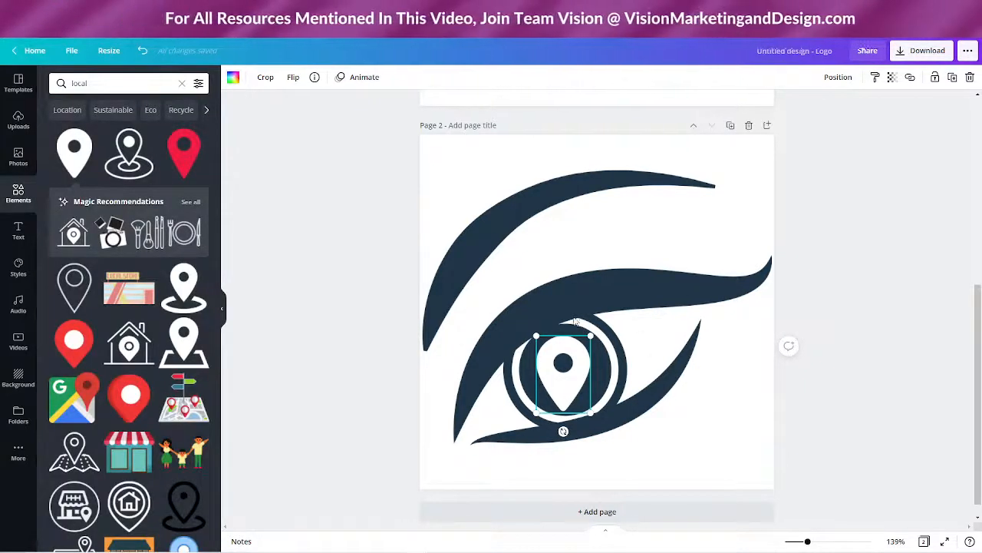
# - Search the elements for "circle" and add the textured circle made of radiating lines to page 2
pyautogui.click(51, 87)
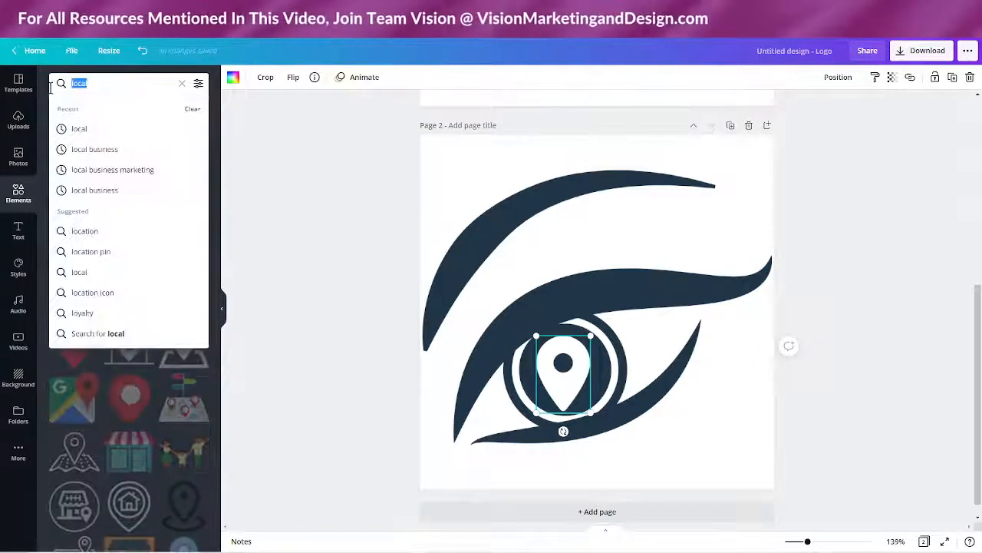
pyautogui.write('ci')
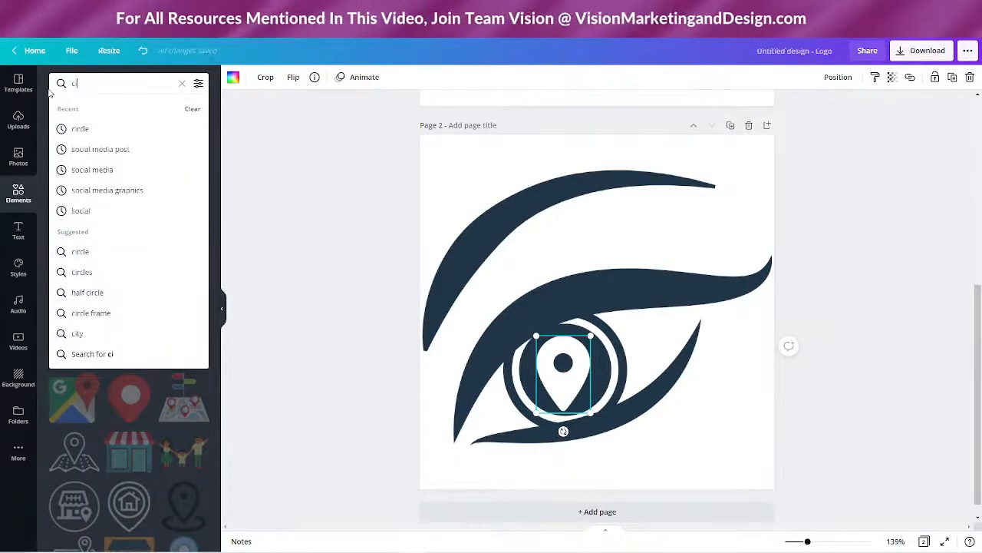
pyautogui.write('rcle')
pyautogui.press('BackSpace')
pyautogui.press('BackSpace')
pyautogui.press('BackSpace')
pyautogui.write('rcle')
pyautogui.press('Return')
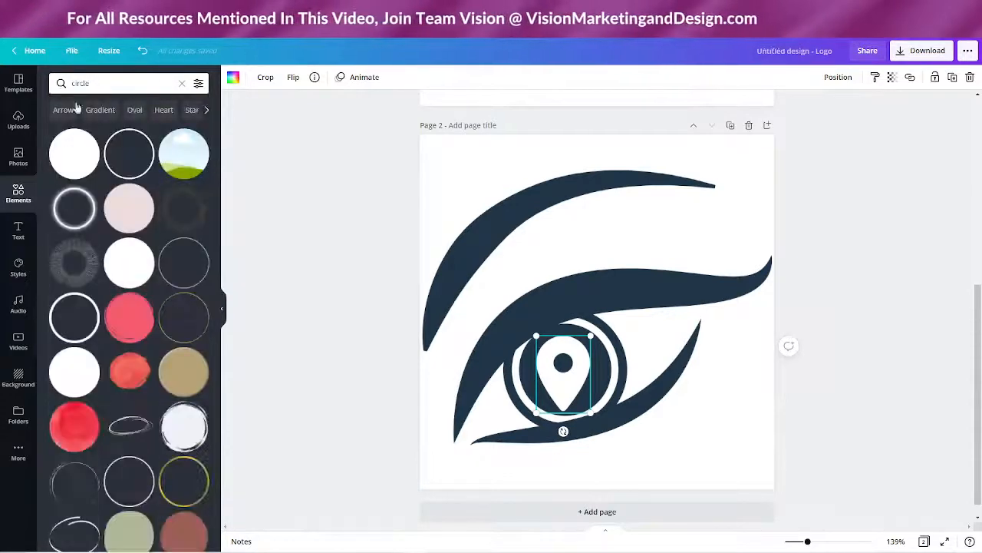
pyautogui.click(78, 264)
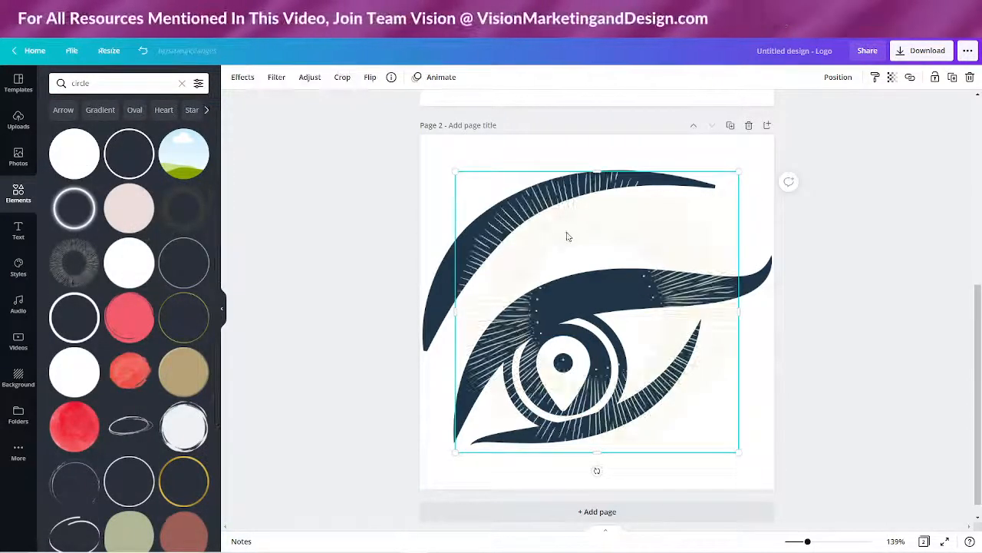
# - Try the radiating-line circle at a smaller size over the iris, and delete it from page 2
pyautogui.moveTo(456, 170); pyautogui.dragTo(595, 315)
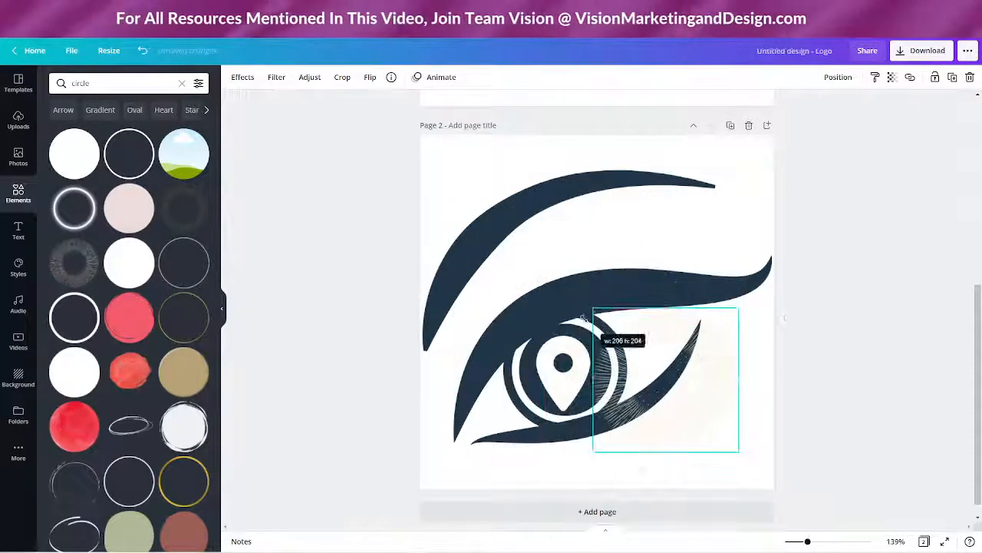
pyautogui.moveTo(651, 376); pyautogui.dragTo(561, 358)
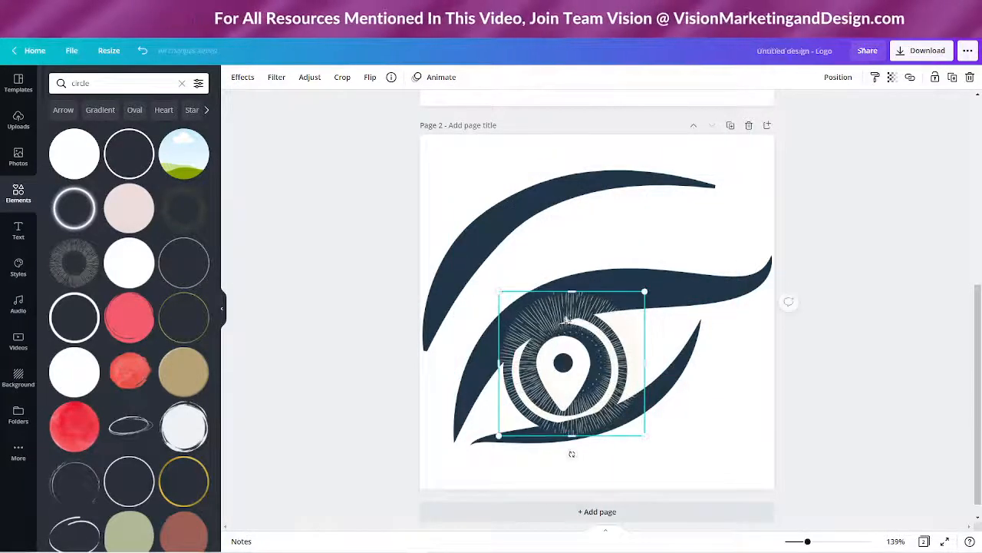
pyautogui.press('Delete')
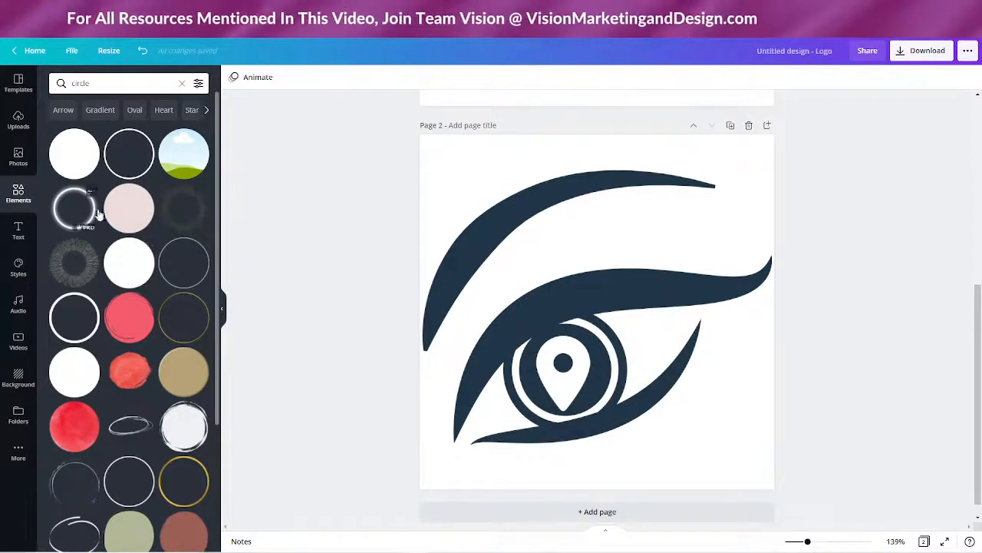
pyautogui.scroll(-1, 100, 240)
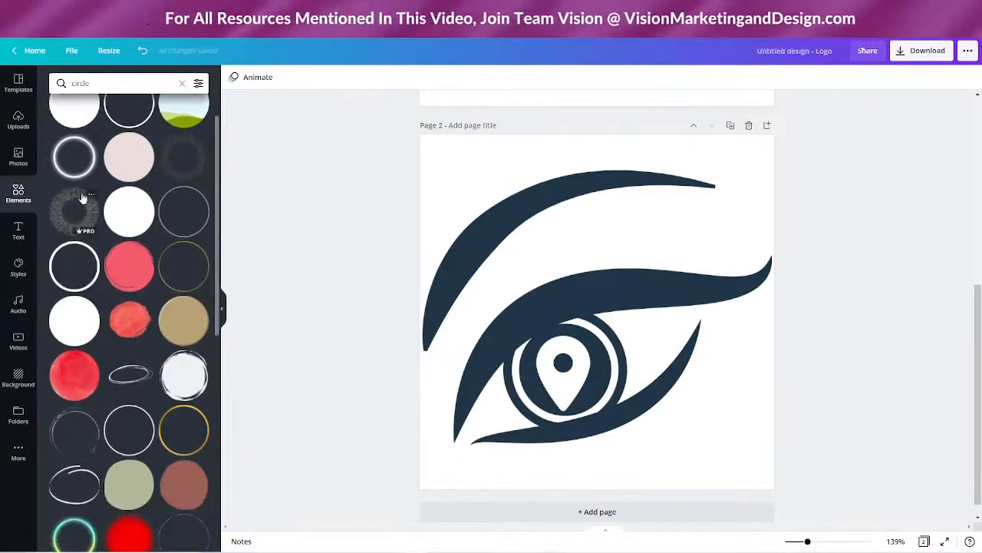
pyautogui.click(85, 162)
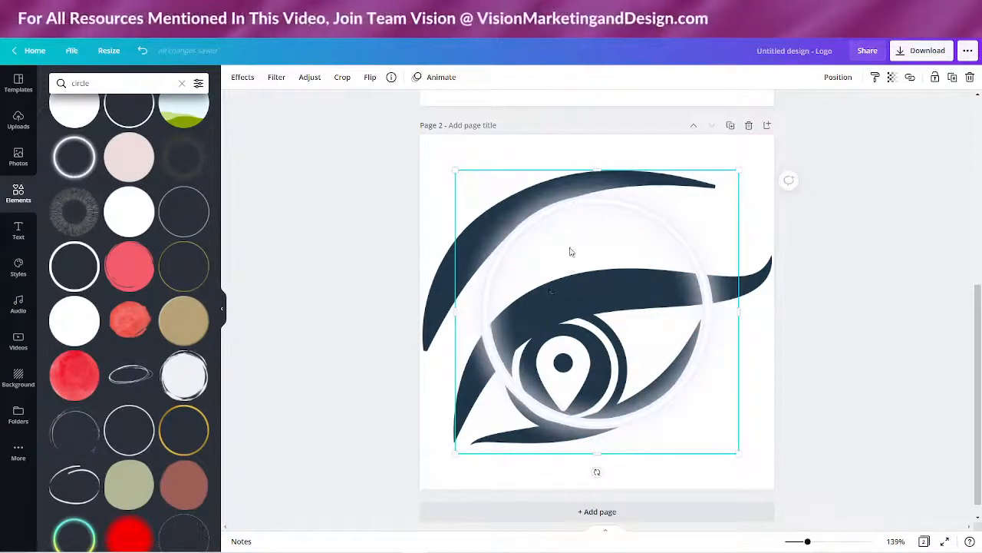
pyautogui.press('Delete')
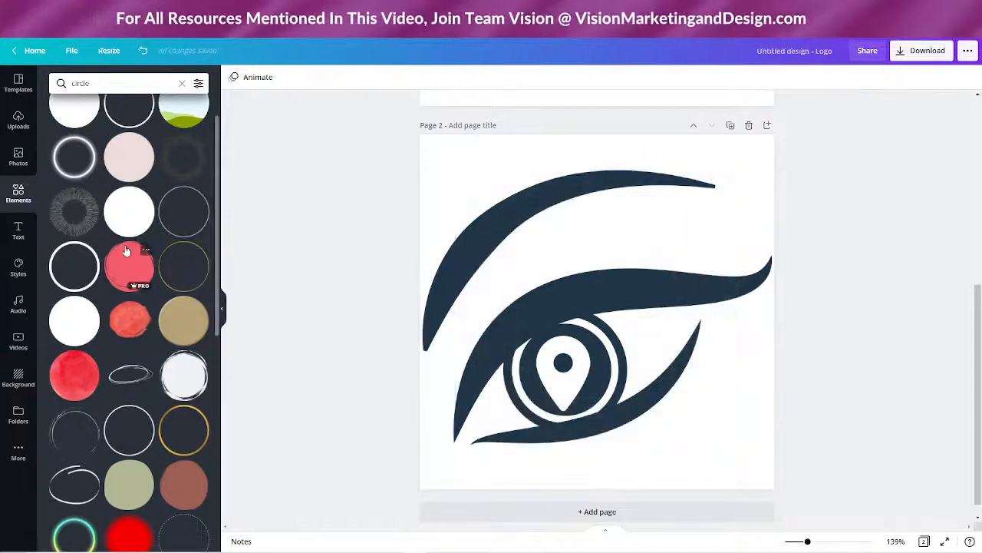
# - Add the solid circle with scribbled edges over the iris and recolour it light blue from the Agency Website Template palette
pyautogui.scroll(1, 127, 269)
pyautogui.scroll(-4, 127, 253)
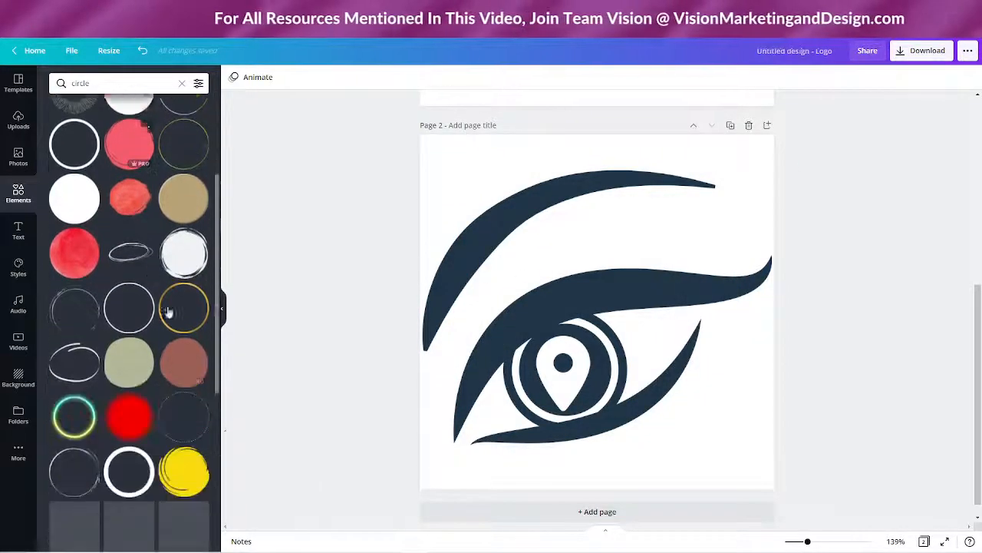
pyautogui.click(185, 221)
pyautogui.moveTo(611, 335); pyautogui.dragTo(588, 353)
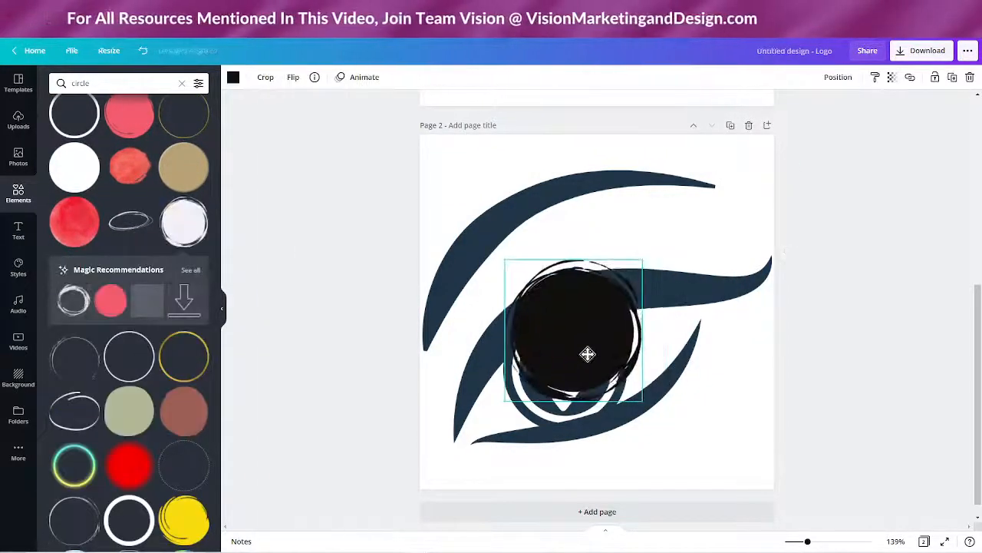
pyautogui.click(233, 77)
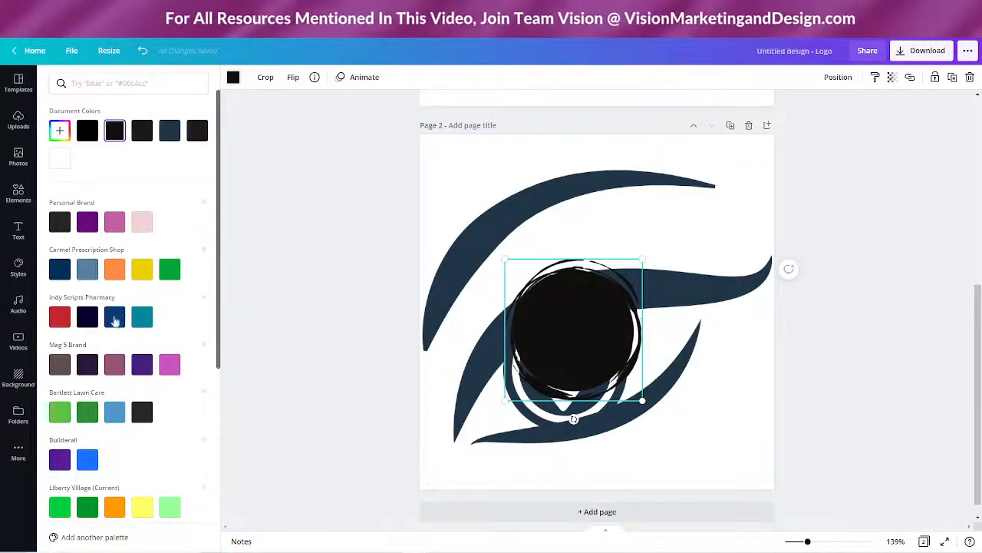
pyautogui.scroll(-4, 115, 317)
pyautogui.click(114, 345)
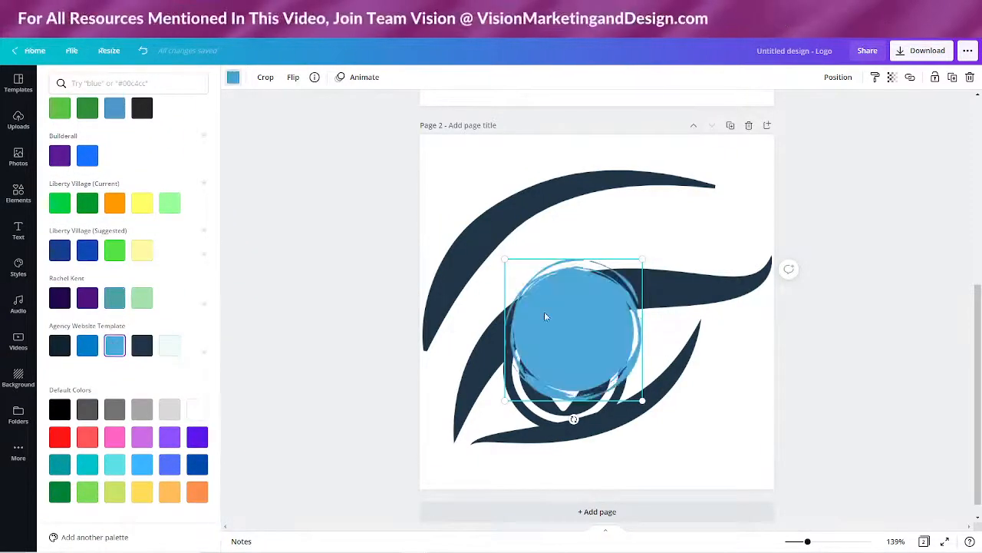
# - Shrink the light blue scribbled circle to fit inside the iris and send it behind the white location pin
pyautogui.moveTo(545, 316); pyautogui.dragTo(540, 337)
pyautogui.moveTo(501, 284); pyautogui.dragTo(544, 328)
pyautogui.moveTo(604, 378); pyautogui.dragTo(571, 364)
pyautogui.moveTo(511, 315); pyautogui.dragTo(528, 332)
pyautogui.click(842, 82)
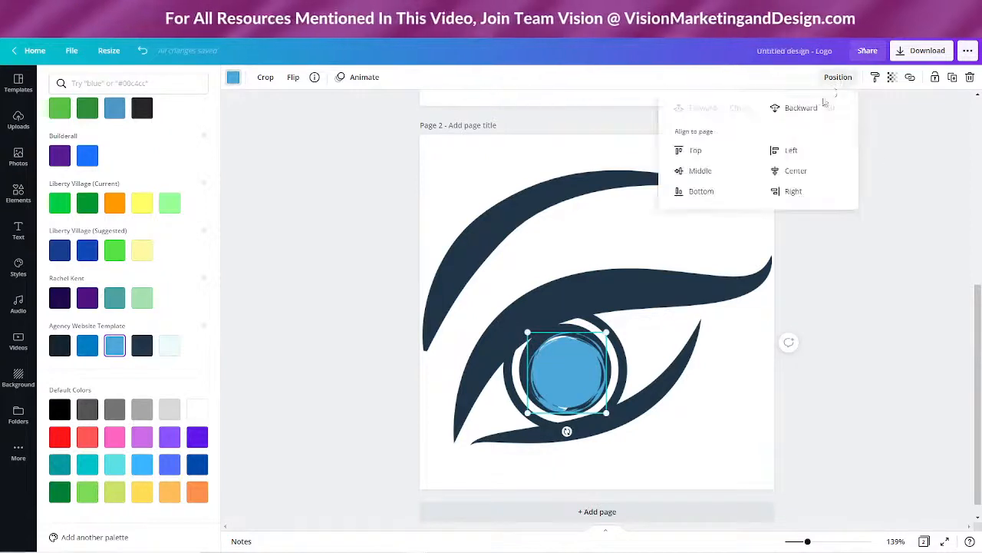
pyautogui.click(783, 106)
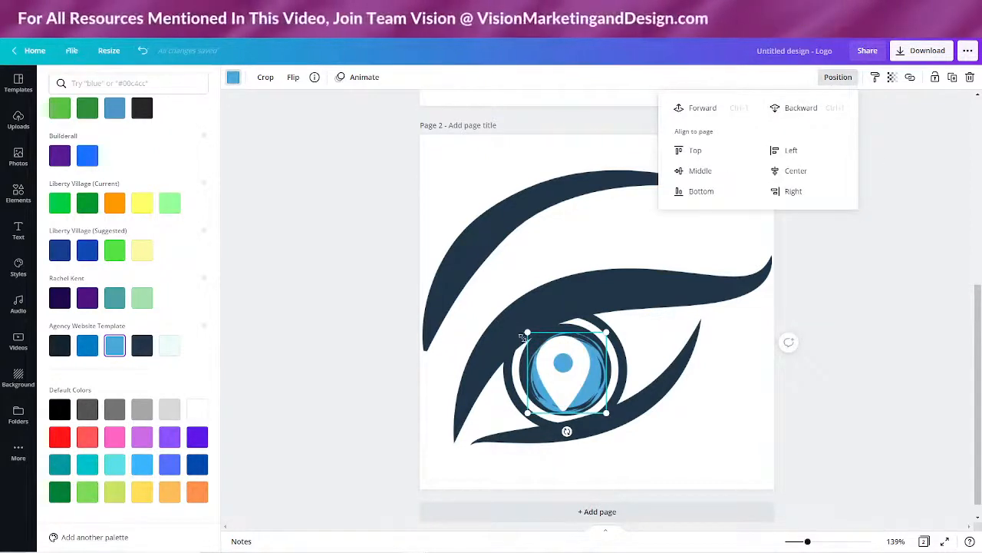
pyautogui.moveTo(529, 347); pyautogui.dragTo(531, 338)
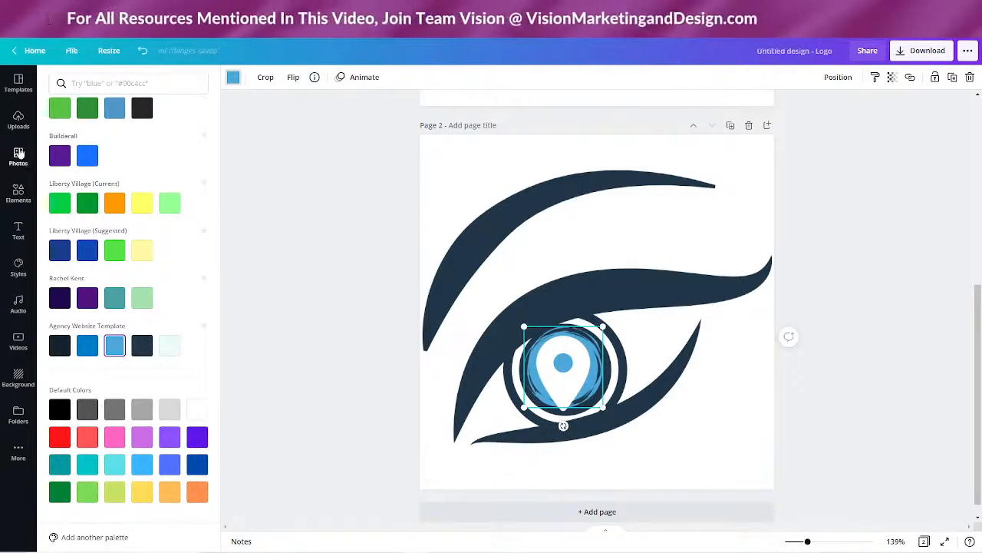
# - Search the elements for "circle", add the plain solid circle to page 2 and make it slightly smaller
pyautogui.click(17, 195)
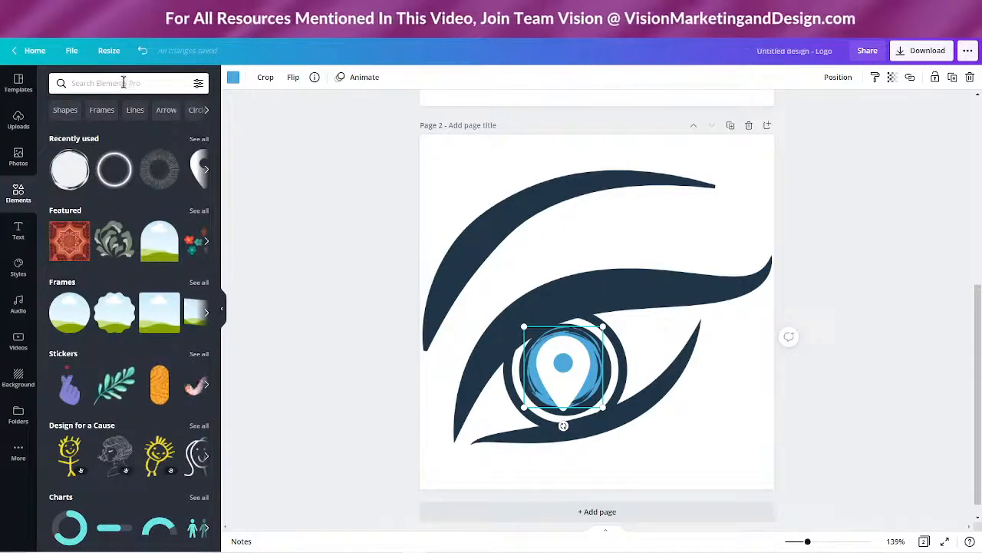
pyautogui.click(123, 83)
pyautogui.write('circle')
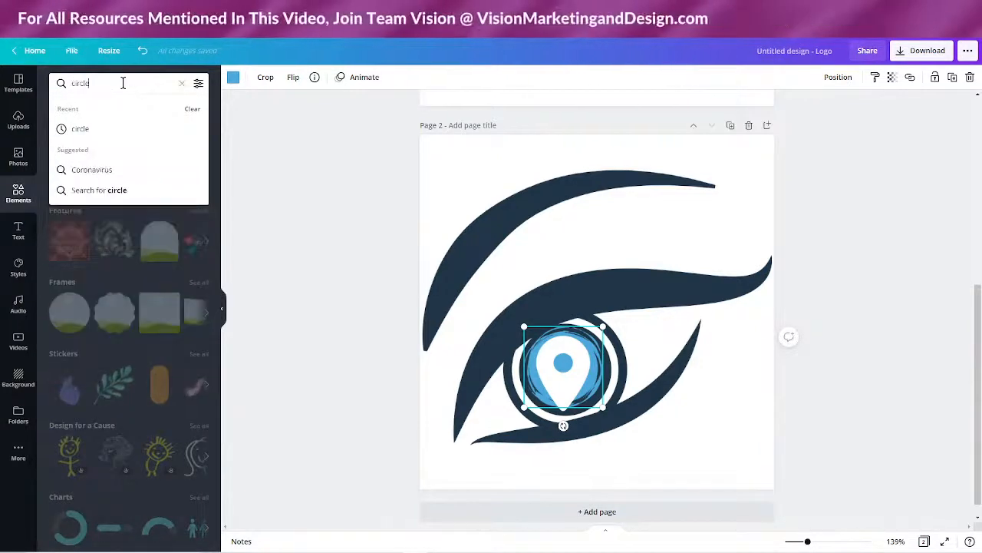
pyautogui.press('Return')
pyautogui.click(72, 149)
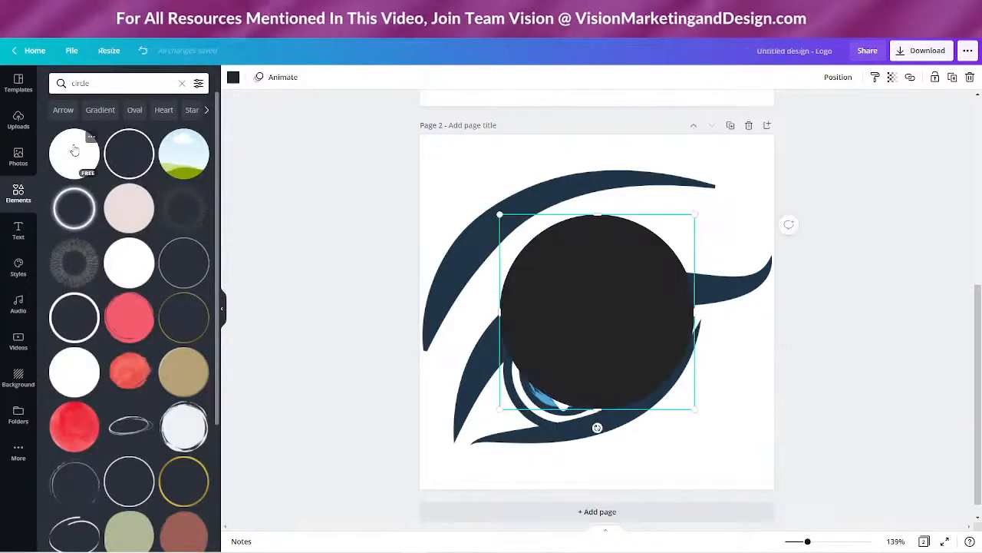
pyautogui.moveTo(498, 211); pyautogui.dragTo(534, 264)
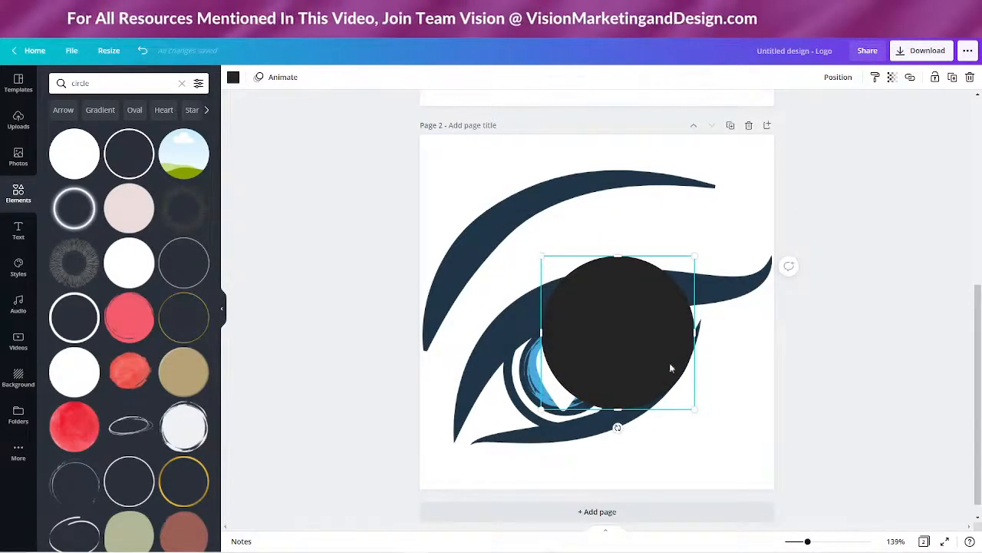
# - Recolour the plain solid circle with the medium blue from the Agency Website Template palette
pyautogui.click(233, 78)
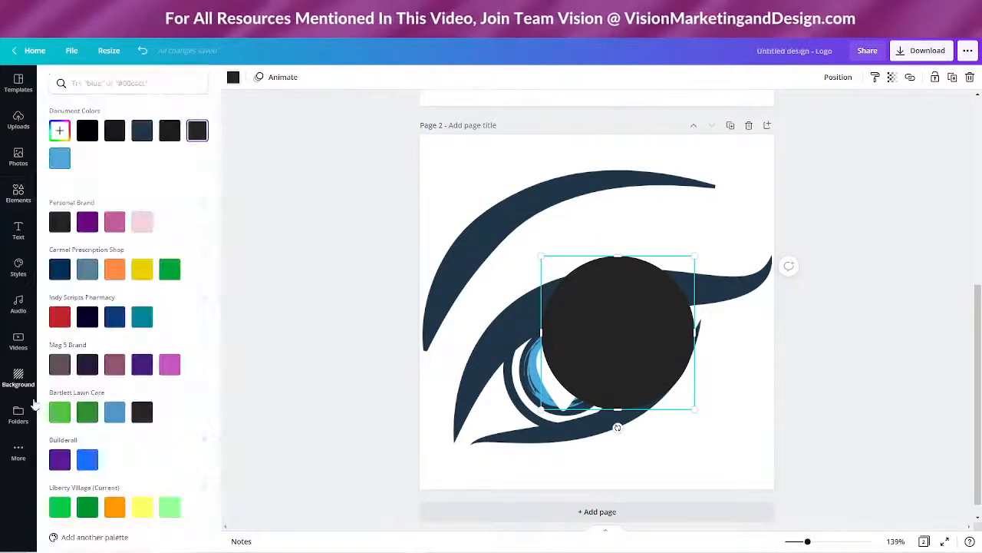
pyautogui.scroll(-5, 113, 448)
pyautogui.scroll(-3, 80, 343)
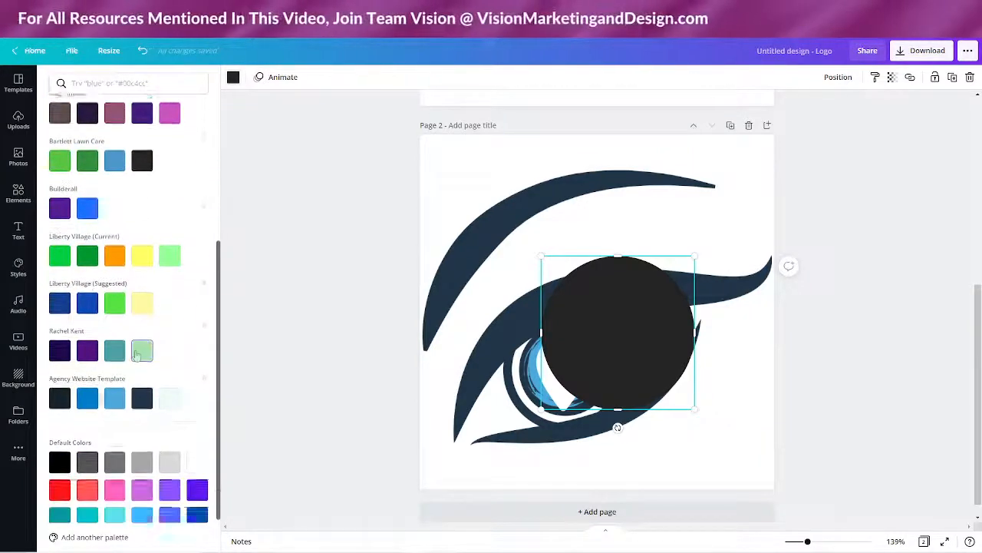
pyautogui.click(86, 345)
# - Move the pin and light blue circle up onto the eyebrow, and resize the medium blue circle to cover the dark iris
pyautogui.moveTo(611, 325); pyautogui.dragTo(569, 348)
pyautogui.moveTo(500, 279); pyautogui.dragTo(540, 333)
pyautogui.moveTo(537, 379); pyautogui.dragTo(522, 190)
pyautogui.moveTo(603, 373); pyautogui.dragTo(581, 368)
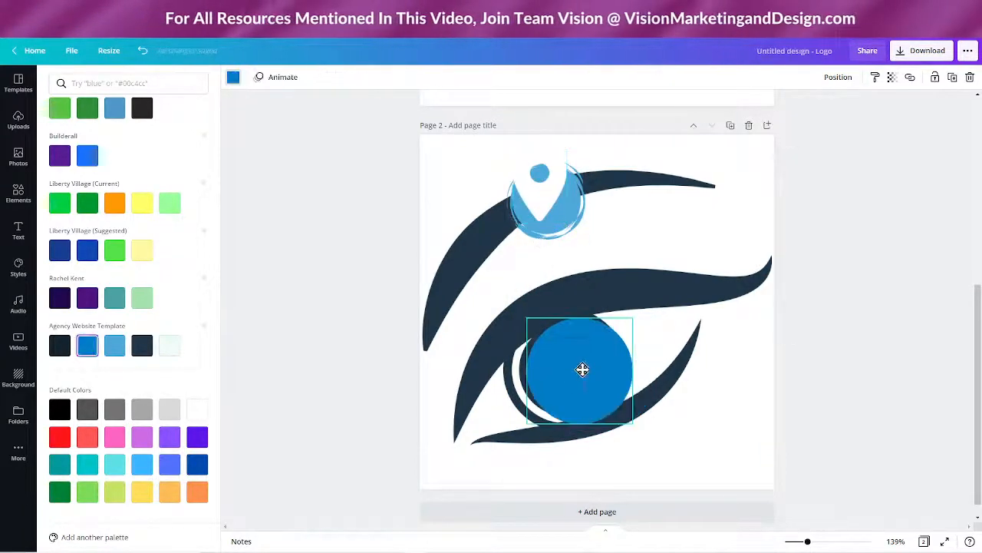
pyautogui.moveTo(634, 426); pyautogui.dragTo(625, 418)
pyautogui.moveTo(584, 365); pyautogui.dragTo(570, 364)
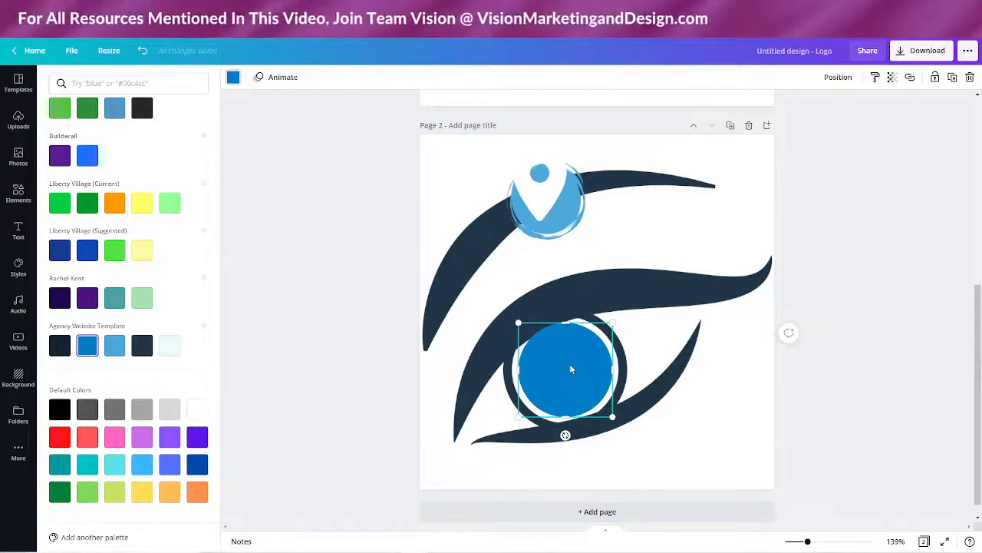
pyautogui.click(731, 219)
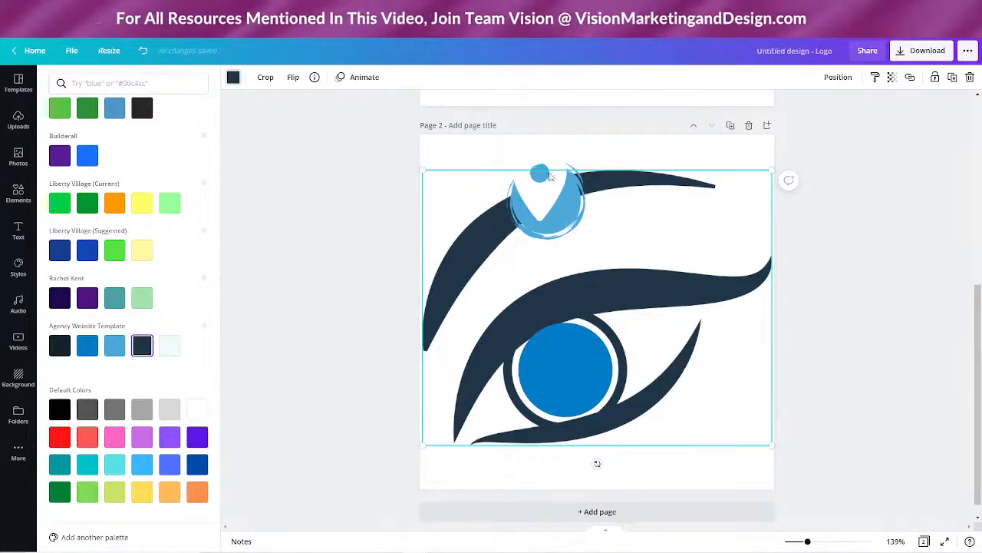
# - Move the light blue scribbled circle back over the iris, bring it in front of the medium blue circle and centre it
pyautogui.moveTo(568, 213); pyautogui.dragTo(587, 373)
pyautogui.click(838, 77)
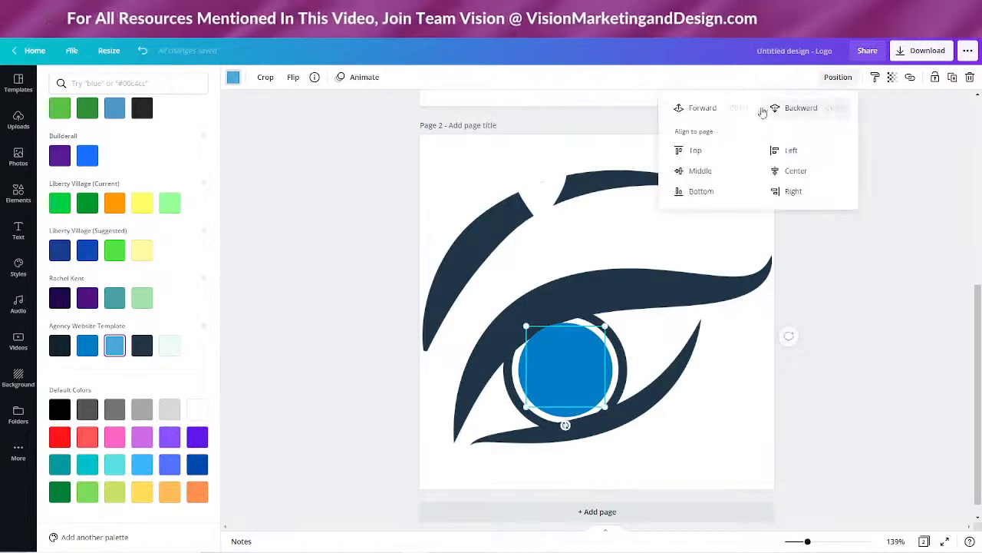
pyautogui.click(721, 107)
pyautogui.moveTo(554, 368); pyautogui.dragTo(554, 372)
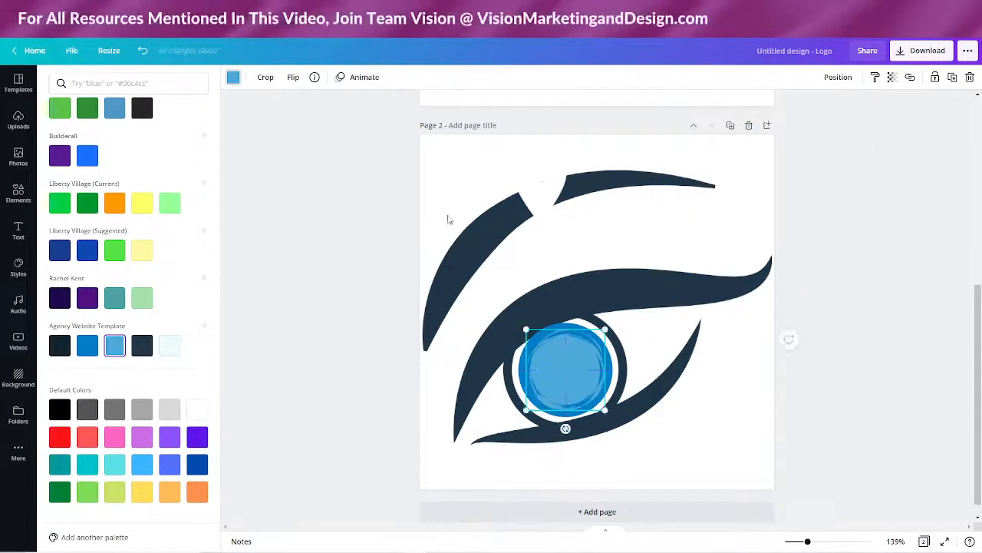
# - Move the white location pin onto the iris, bring it to the front, make it smaller and centre it in the circles
pyautogui.moveTo(541, 178); pyautogui.dragTo(566, 365)
pyautogui.click(838, 79)
pyautogui.click(708, 105)
pyautogui.moveTo(544, 322); pyautogui.dragTo(556, 344)
pyautogui.moveTo(577, 376); pyautogui.dragTo(565, 374)
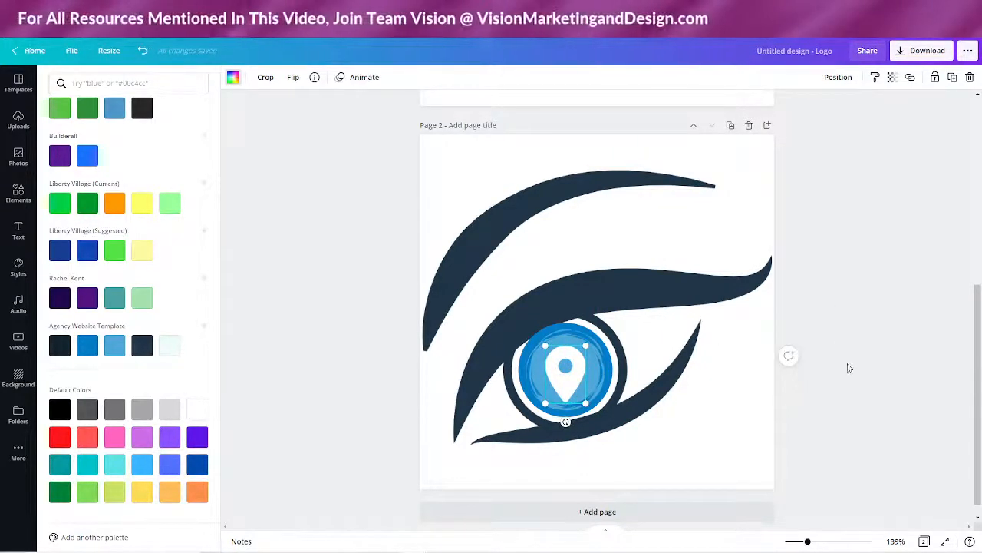
pyautogui.press('Escape')
pyautogui.click(831, 189)
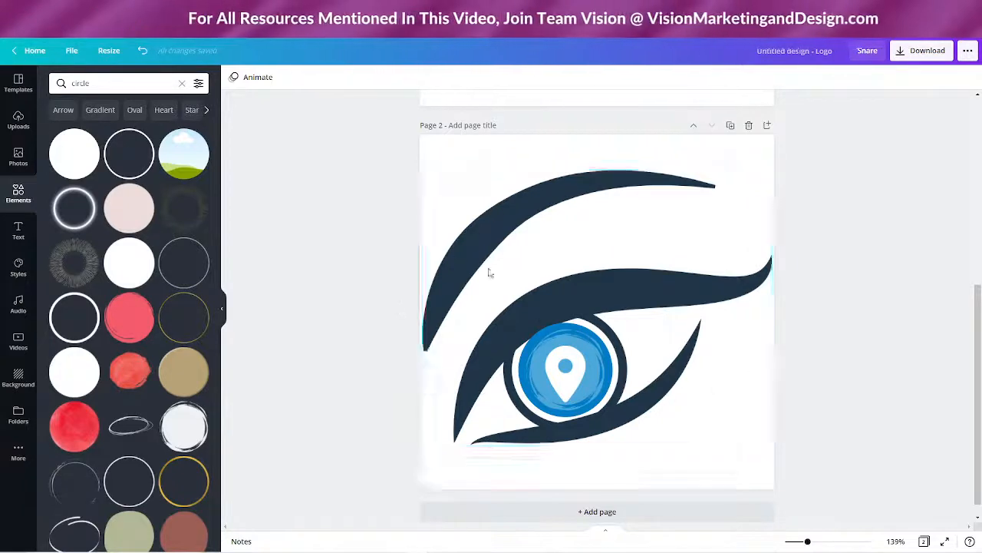
# - Rename the design as "logo sample"
pyautogui.click(505, 234)
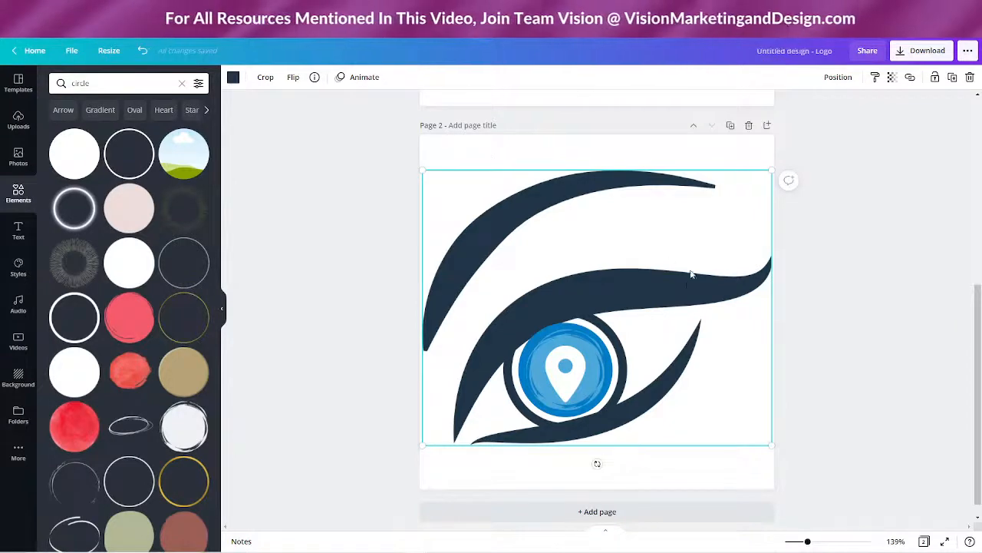
pyautogui.click(802, 49)
pyautogui.write('lo')
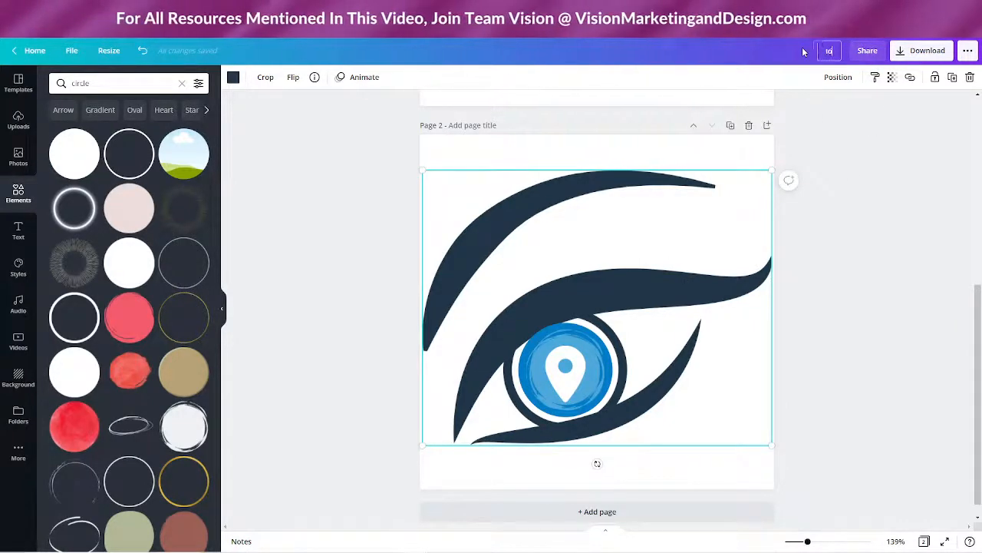
pyautogui.write('go sample')
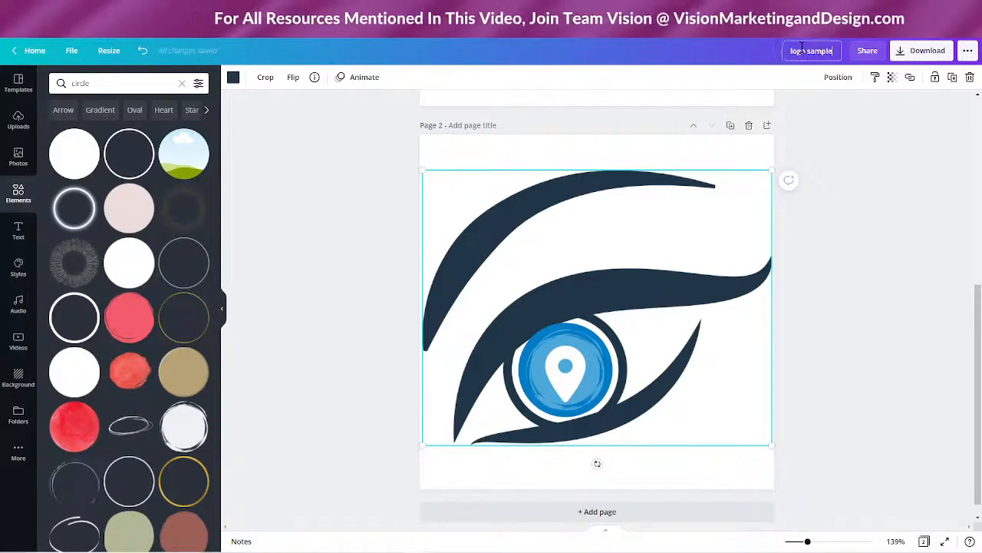
pyautogui.click(886, 194)
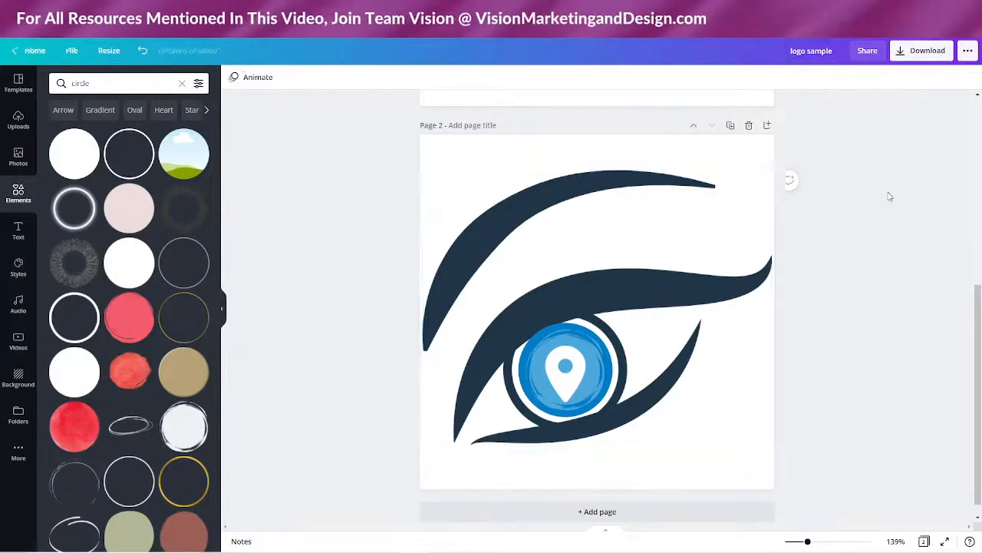
pyautogui.click(914, 50)
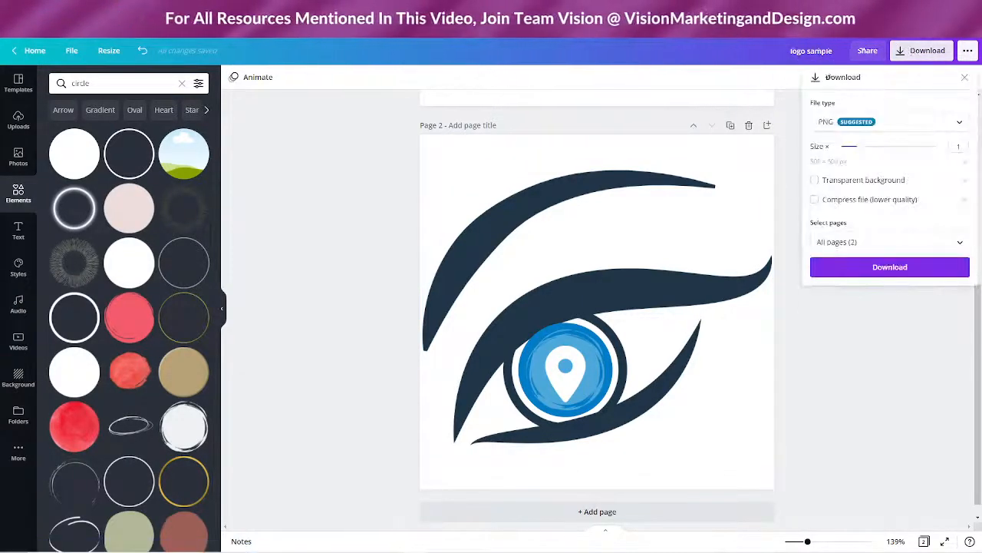
pyautogui.click(785, 105)
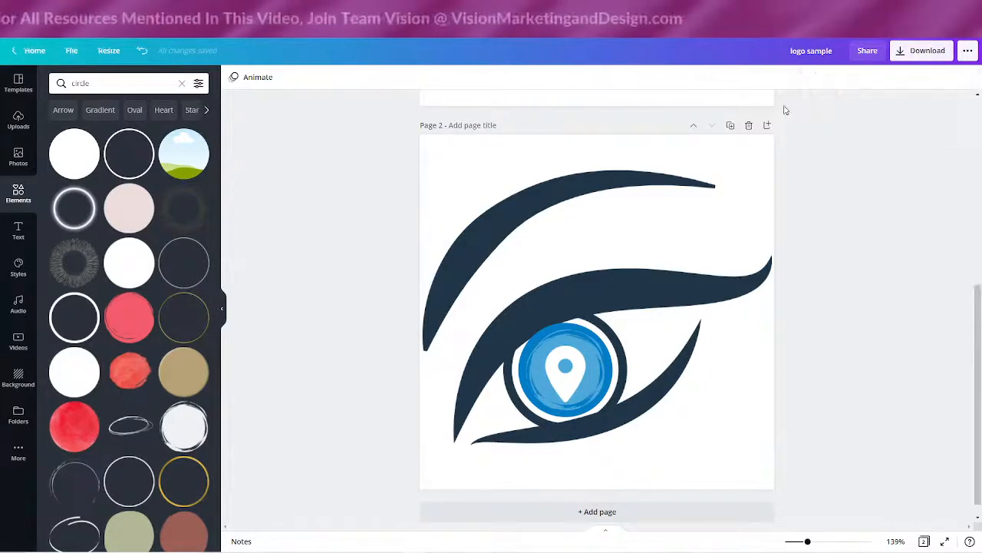
pyautogui.click(592, 371)
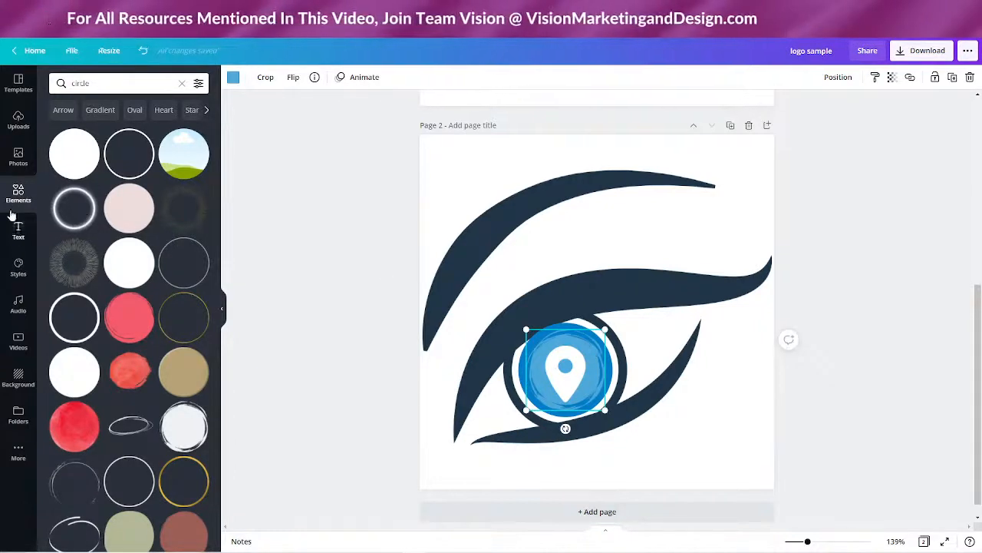
pyautogui.click(870, 307)
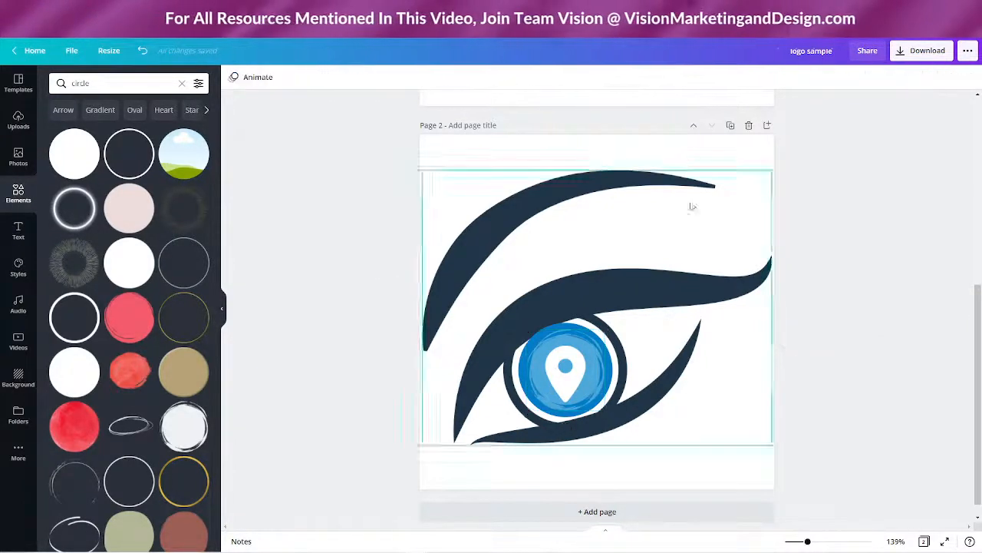
pyautogui.click(588, 172)
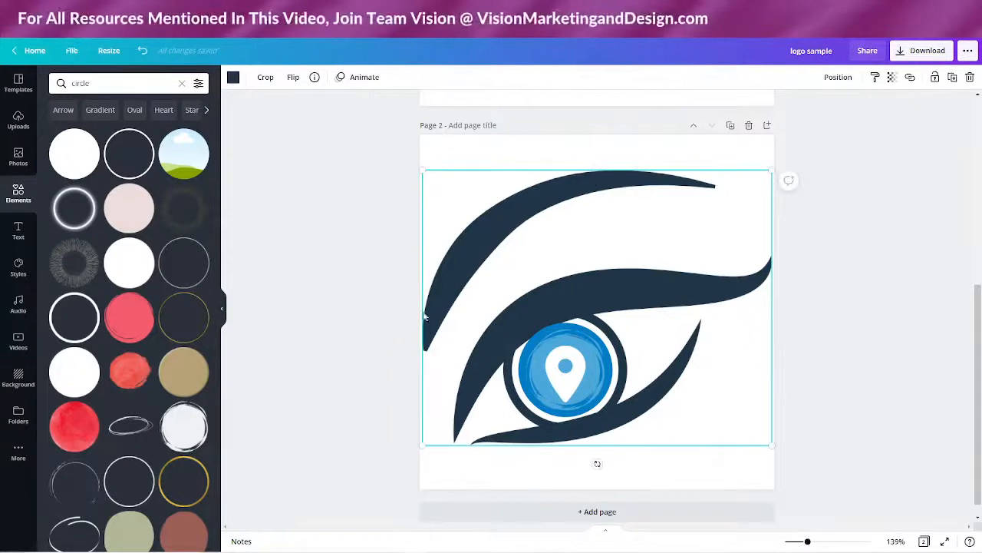
# - Search the elements library for "local" and look through the results for another graphic suited to the logo
pyautogui.click(891, 323)
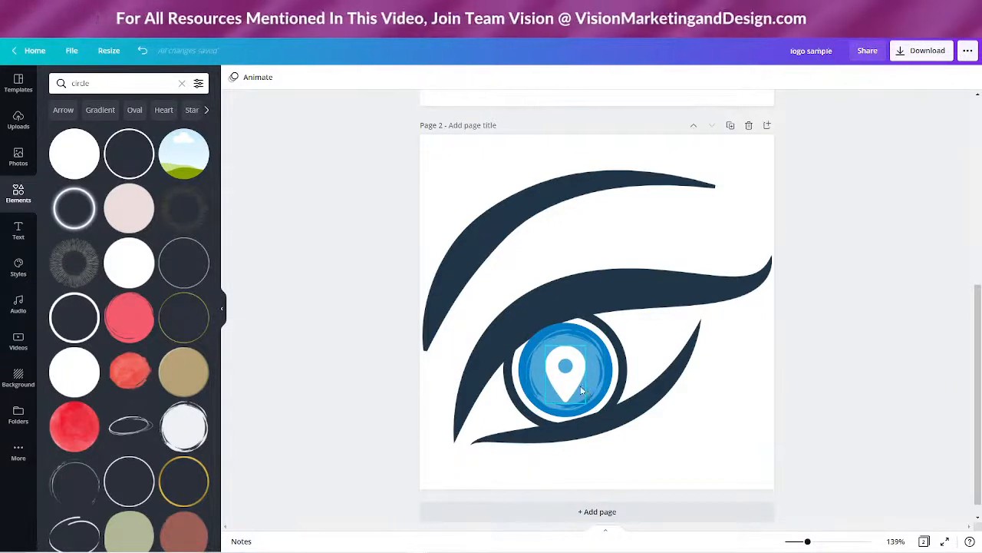
pyautogui.click(119, 83)
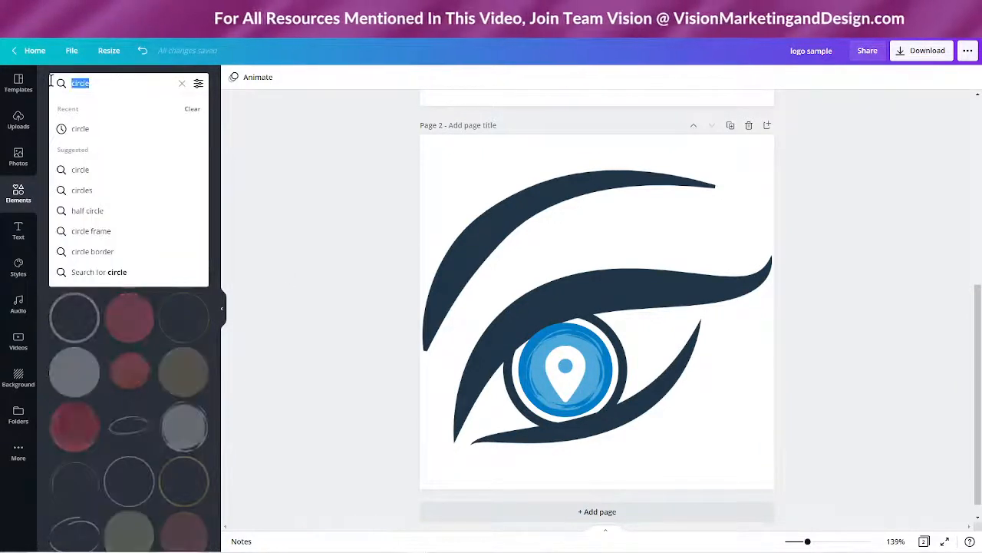
pyautogui.write('local')
pyautogui.press('Return')
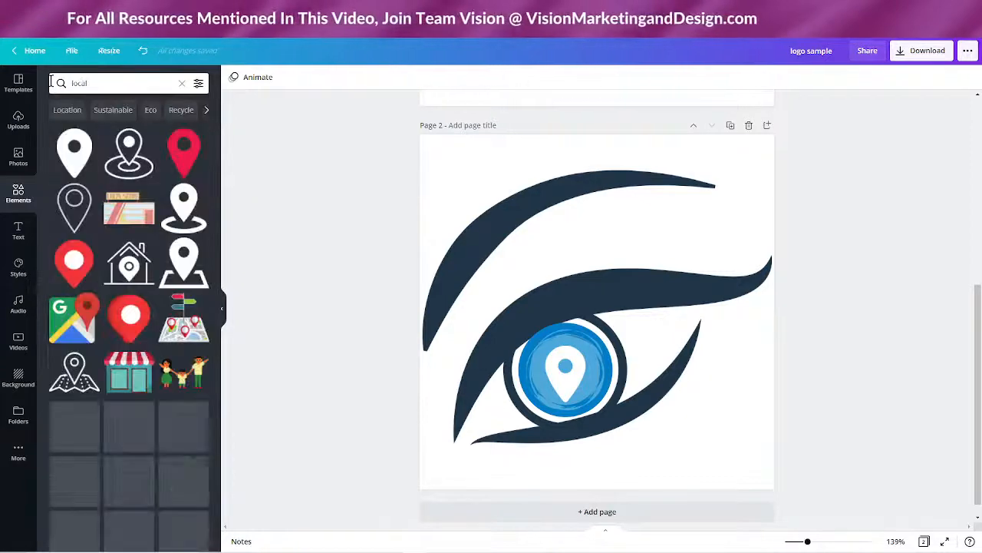
pyautogui.scroll(-3, 62, 273)
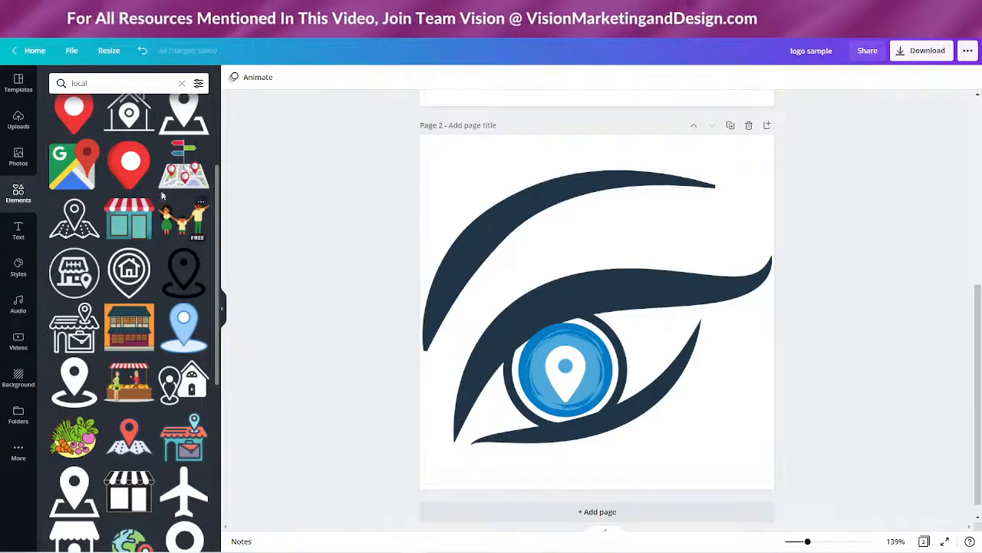
pyautogui.scroll(-1, 162, 324)
pyautogui.scroll(-3, 162, 324)
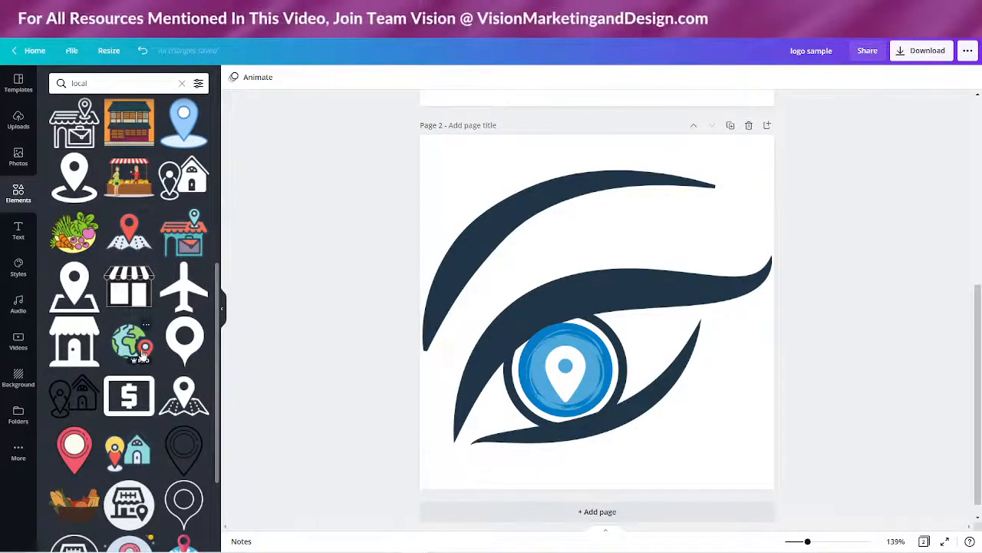
pyautogui.scroll(-1, 138, 295)
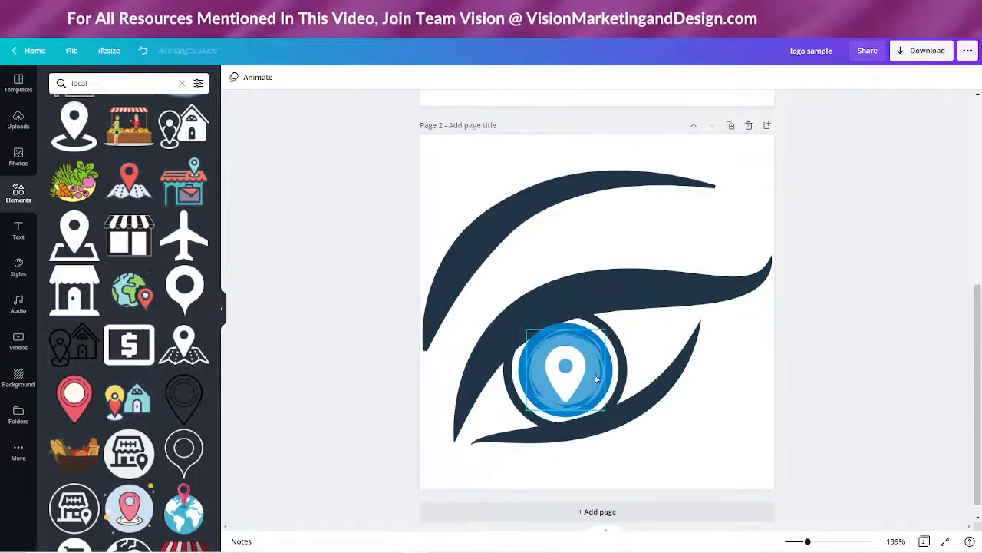
pyautogui.scroll(10, 154, 231)
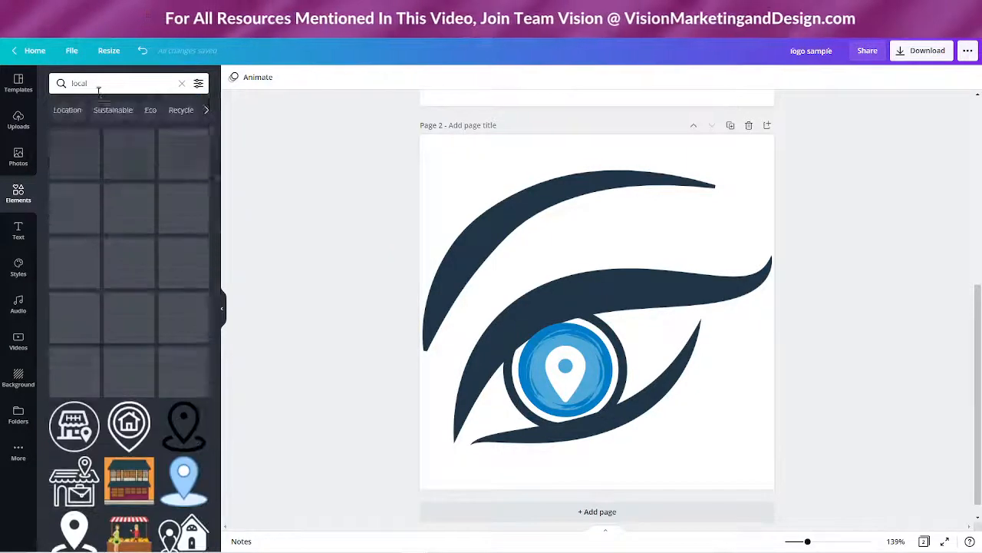
# - Search the elements library for "globe" and add the solid-continents globe to page 2 above the iris
pyautogui.click(97, 83)
pyautogui.write('globe')
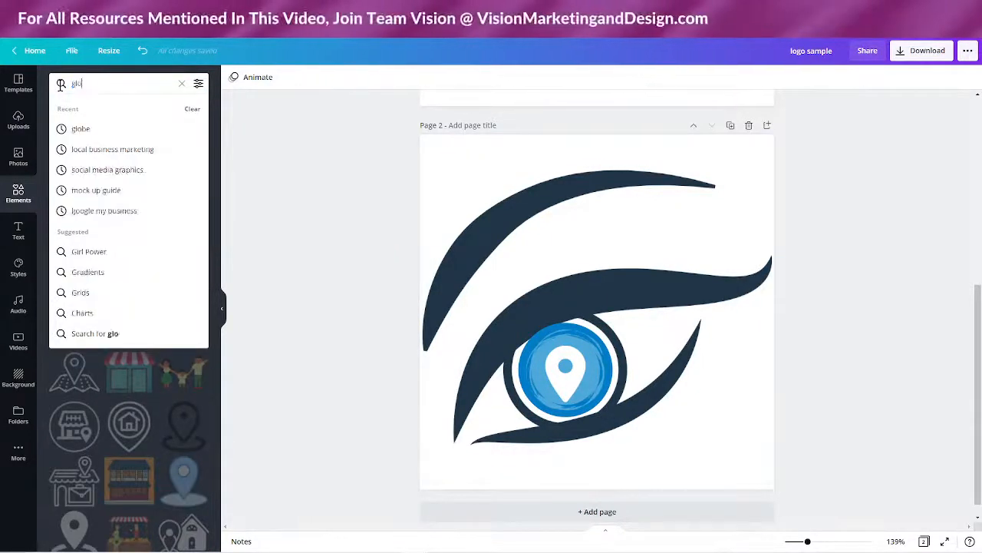
pyautogui.press('Return')
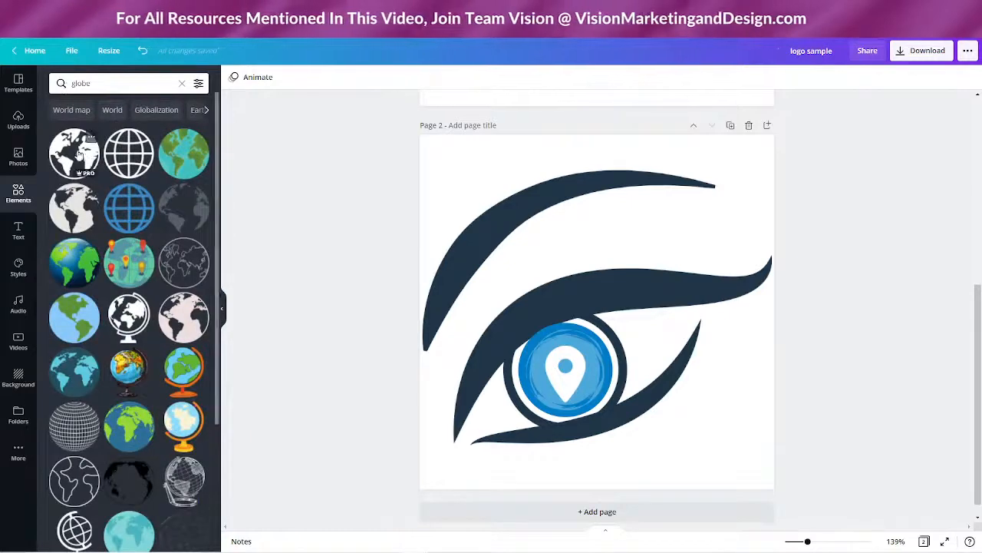
pyautogui.click(78, 156)
pyautogui.moveTo(623, 313); pyautogui.dragTo(634, 286)
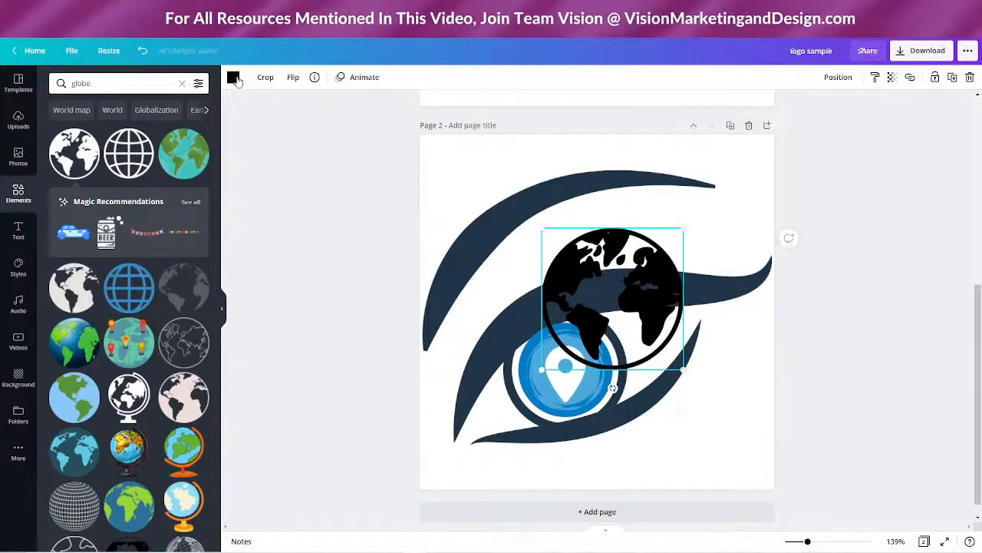
# - Recolour the globe with the medium blue from the Agency Website Template palette and shift it slightly away from the iris
pyautogui.click(237, 78)
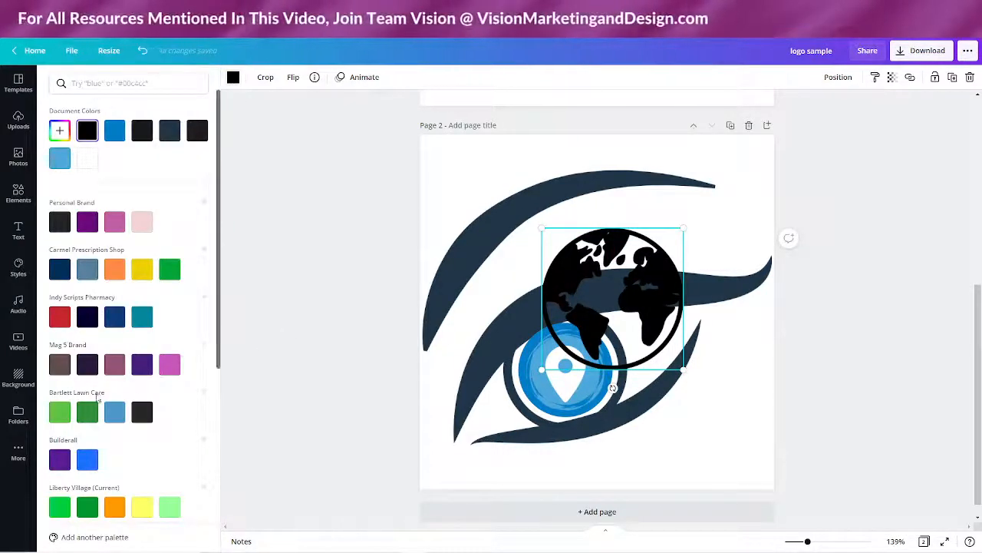
pyautogui.scroll(-4, 113, 409)
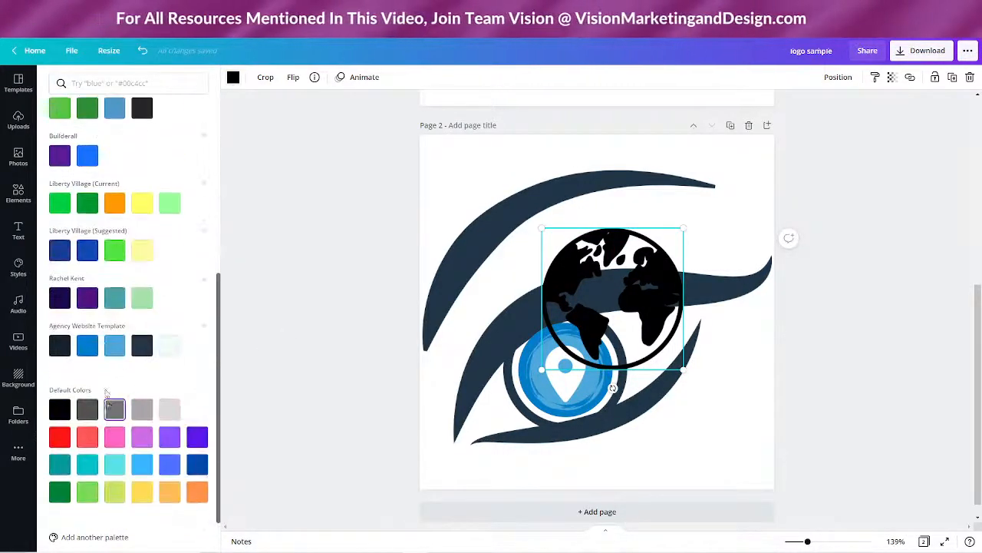
pyautogui.click(88, 349)
pyautogui.moveTo(557, 271); pyautogui.dragTo(581, 268)
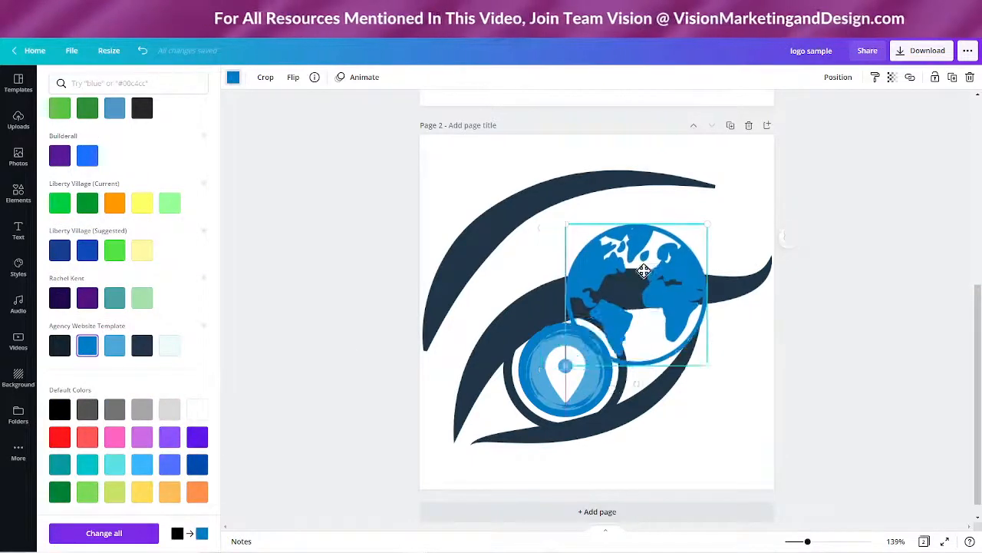
# - Recolour the plain iris circle light blue after moving the scribbled circle off it, and move the white pin onto the eyebrow
pyautogui.click(537, 349)
pyautogui.moveTo(515, 338); pyautogui.dragTo(484, 206)
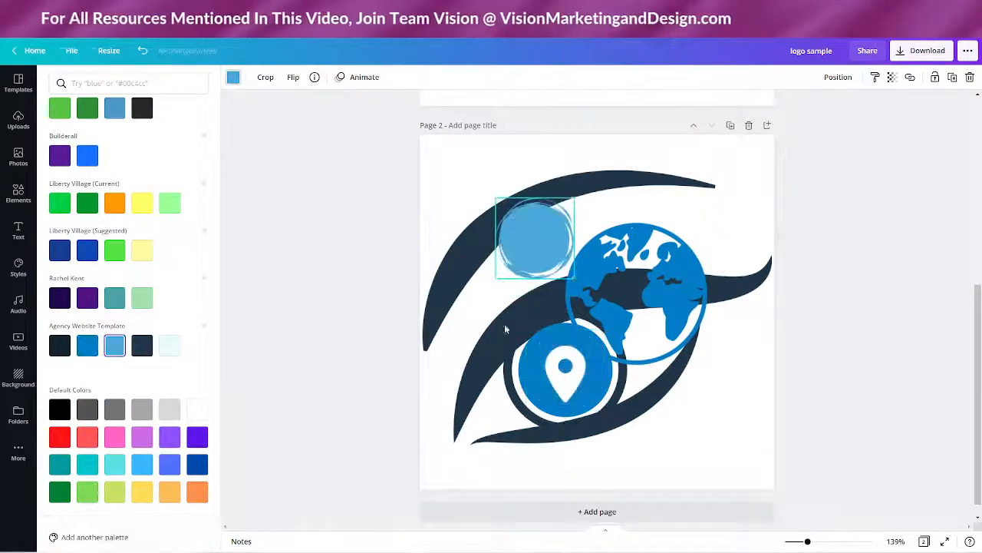
pyautogui.click(528, 372)
pyautogui.click(115, 345)
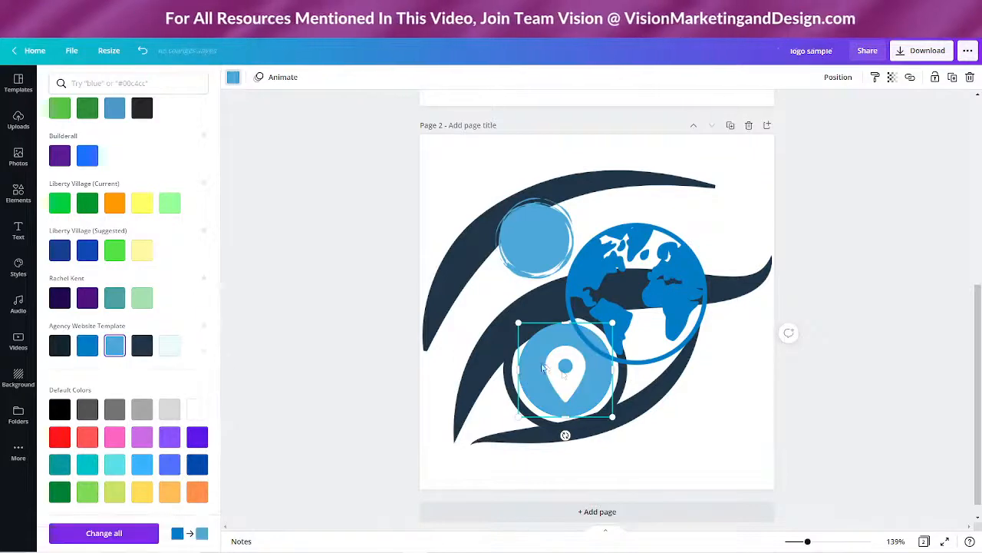
pyautogui.moveTo(565, 374); pyautogui.dragTo(482, 225)
# - Move the globe onto the iris, shrink it to about 136 × 136 and centre it over the light blue circle
pyautogui.moveTo(664, 297); pyautogui.dragTo(598, 357)
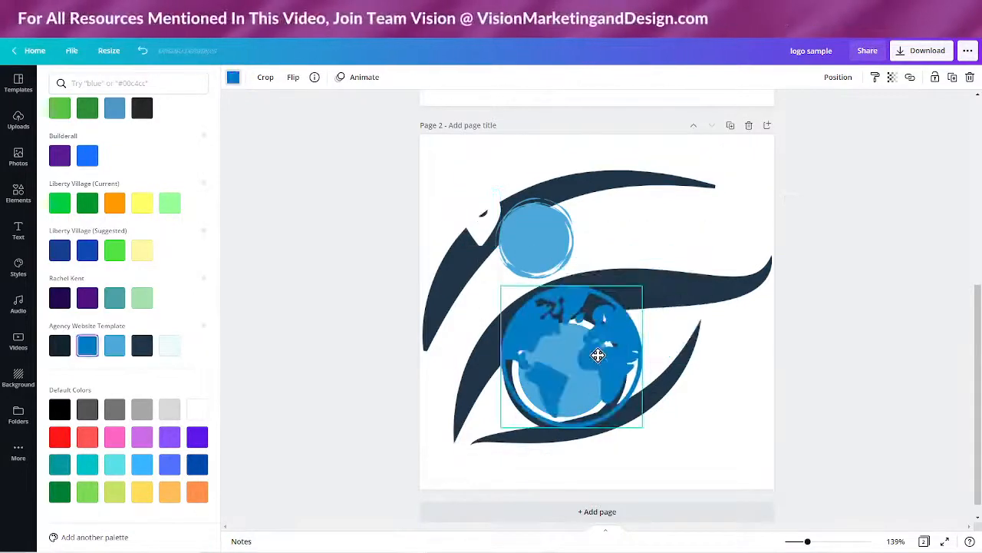
pyautogui.moveTo(499, 286); pyautogui.dragTo(534, 319)
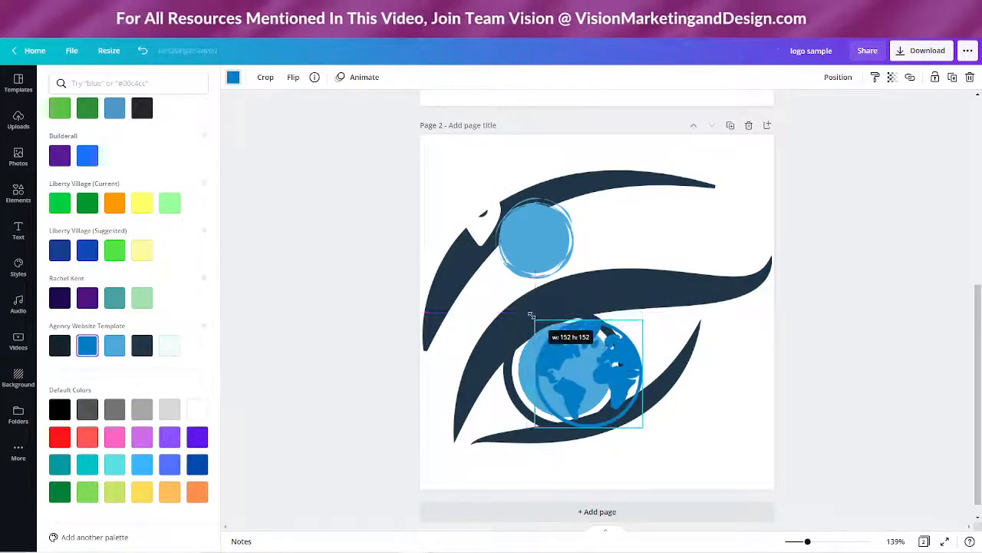
pyautogui.moveTo(596, 363); pyautogui.dragTo(577, 365)
pyautogui.moveTo(512, 316); pyautogui.dragTo(528, 327)
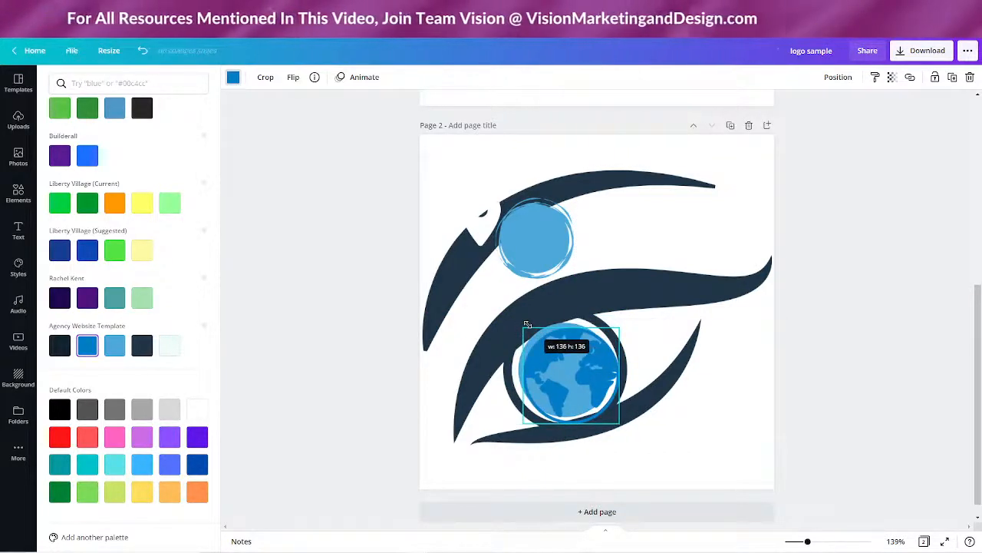
pyautogui.moveTo(591, 383); pyautogui.dragTo(586, 376)
# - Centre the white pin in front of the globe again and delete the leftover scribbled light blue circle
pyautogui.moveTo(482, 216); pyautogui.dragTo(555, 369)
pyautogui.click(849, 80)
pyautogui.click(531, 231)
pyautogui.press('Delete')
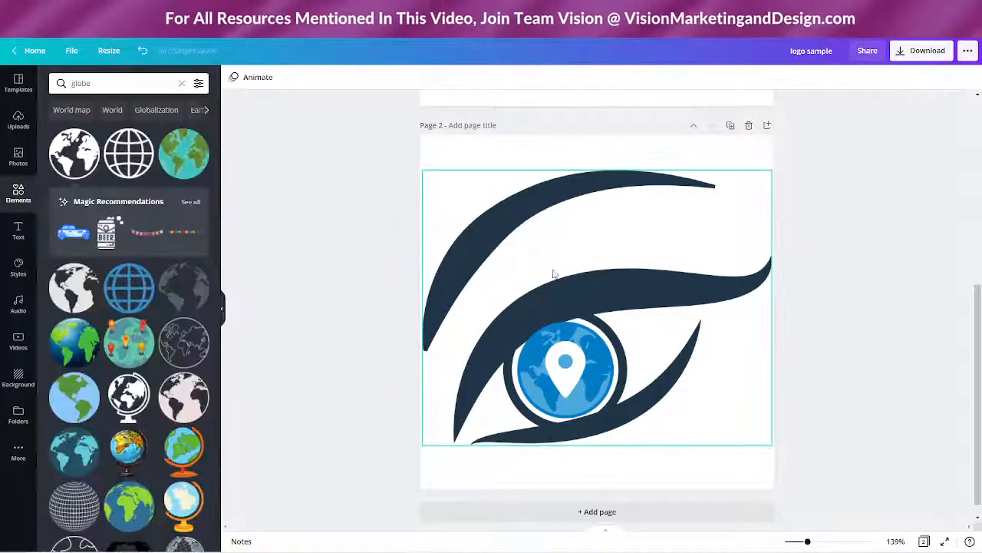
pyautogui.click(562, 379)
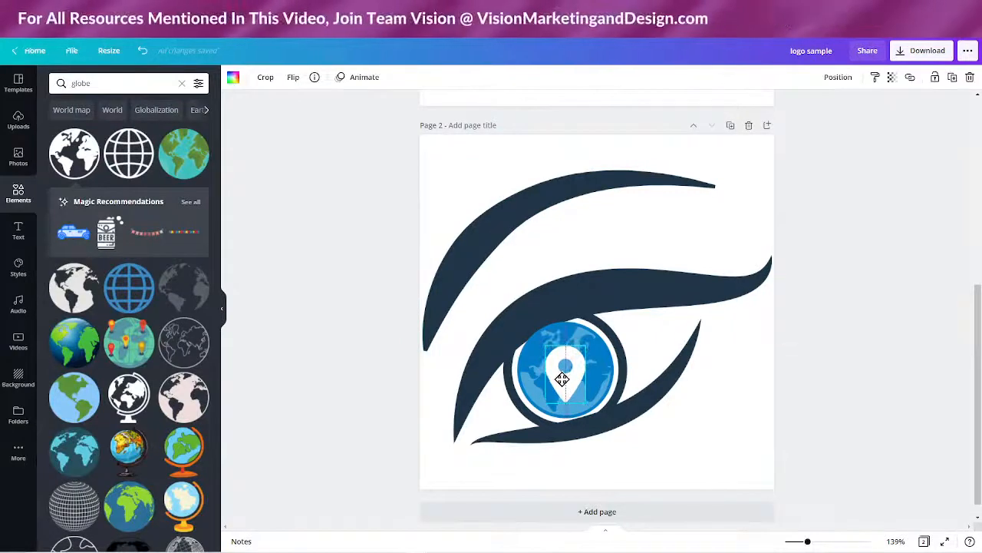
pyautogui.click(831, 315)
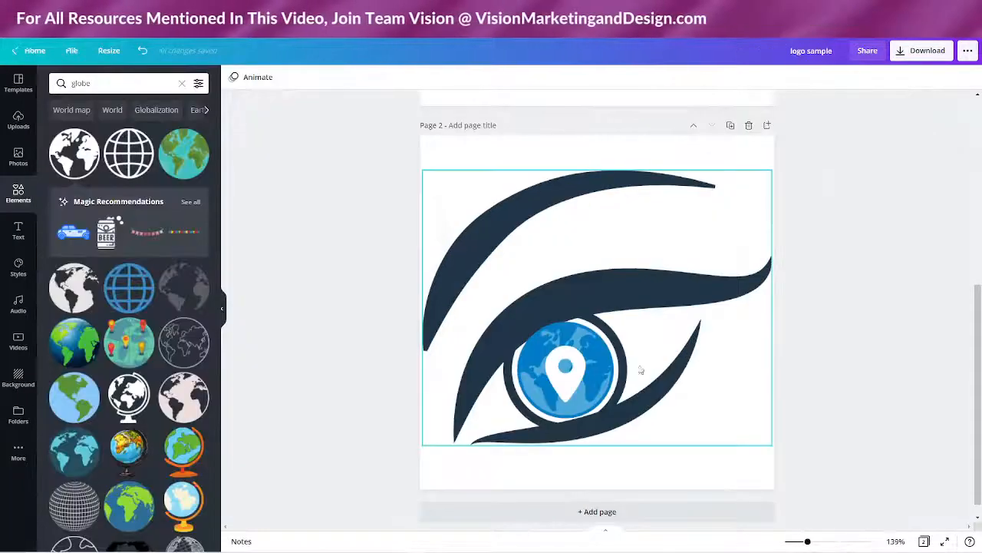
# - Shrink the globe slightly so its outline matches the light blue circle behind it
pyautogui.click(565, 330)
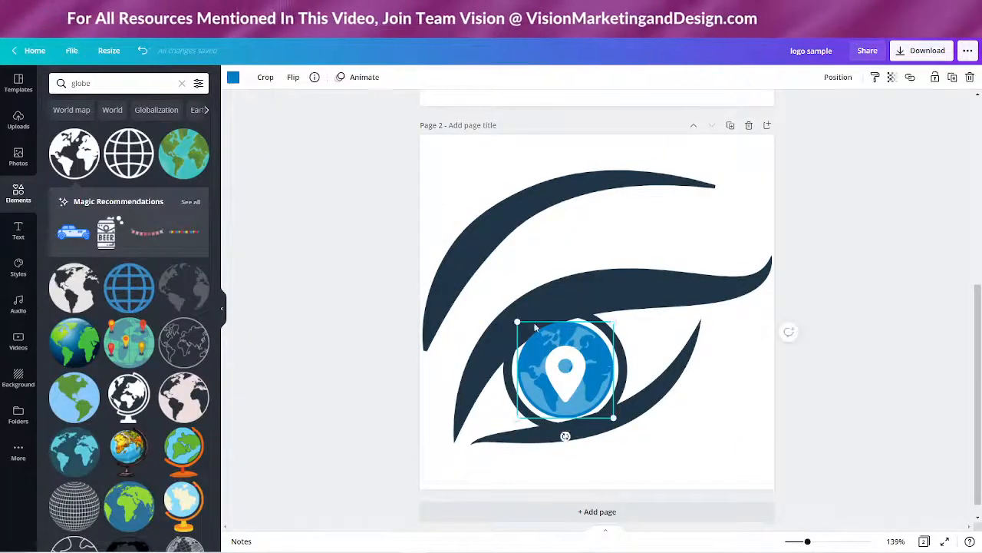
pyautogui.moveTo(519, 321); pyautogui.dragTo(522, 321)
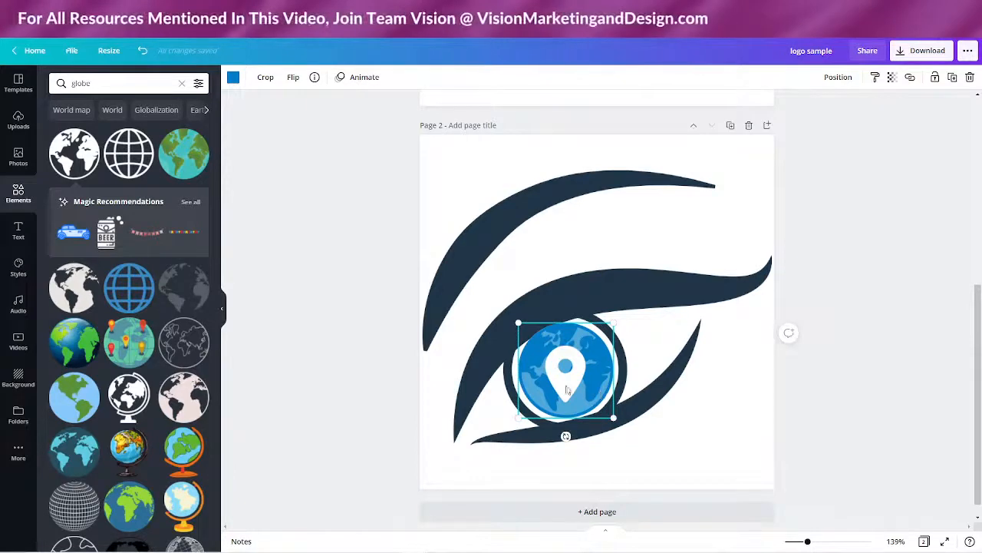
pyautogui.click(851, 359)
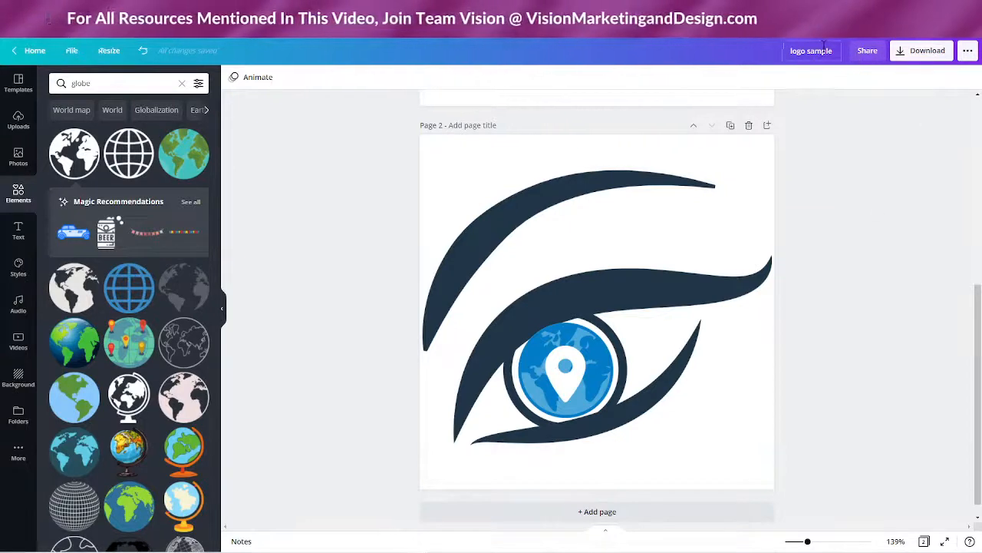
# - Download only page 2 as a PNG with a transparent background and dismiss the business card offer
pyautogui.click(893, 55)
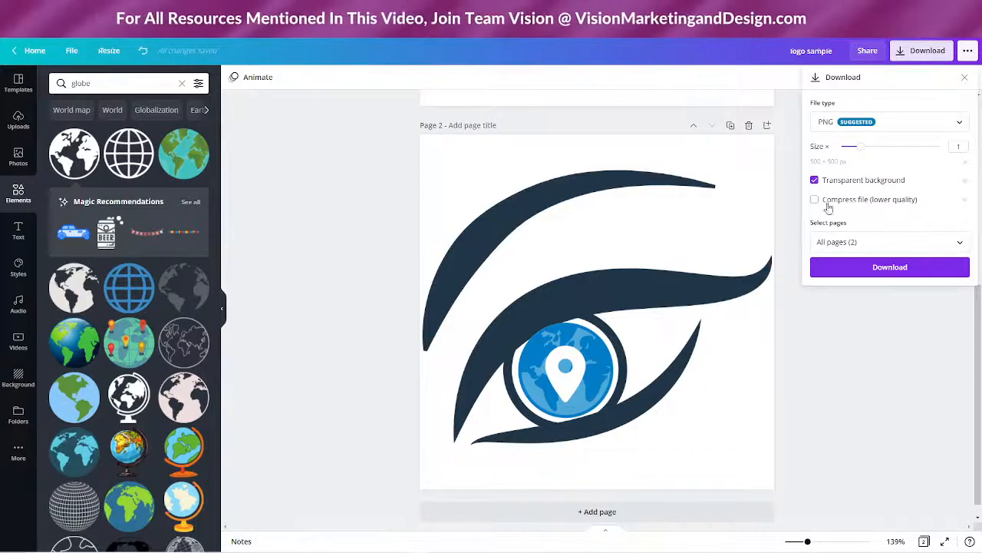
pyautogui.click(862, 241)
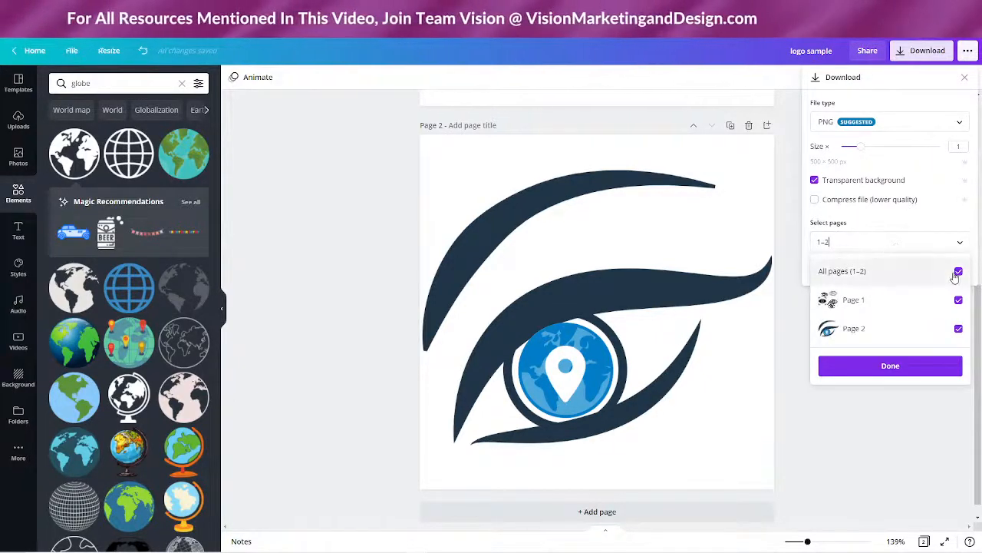
pyautogui.click(959, 272)
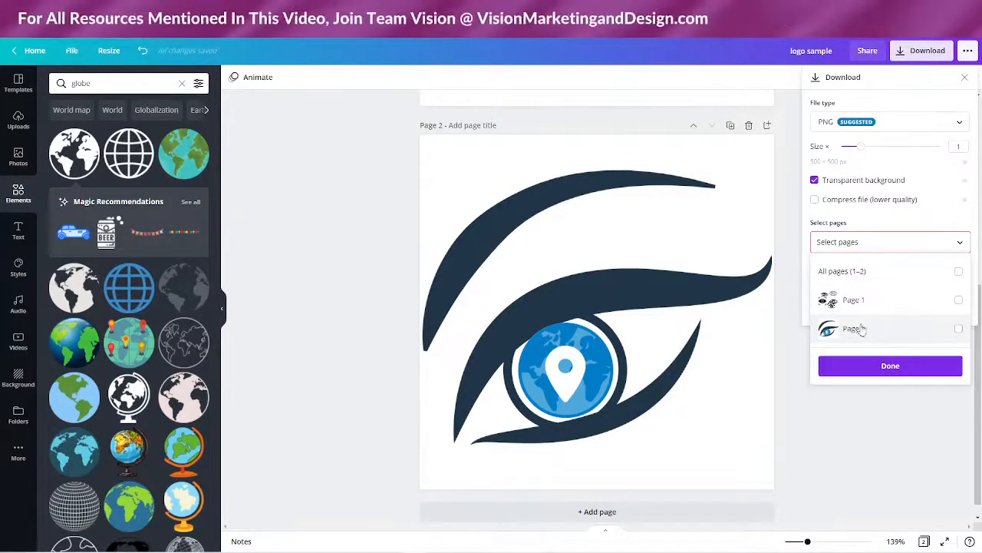
pyautogui.click(959, 330)
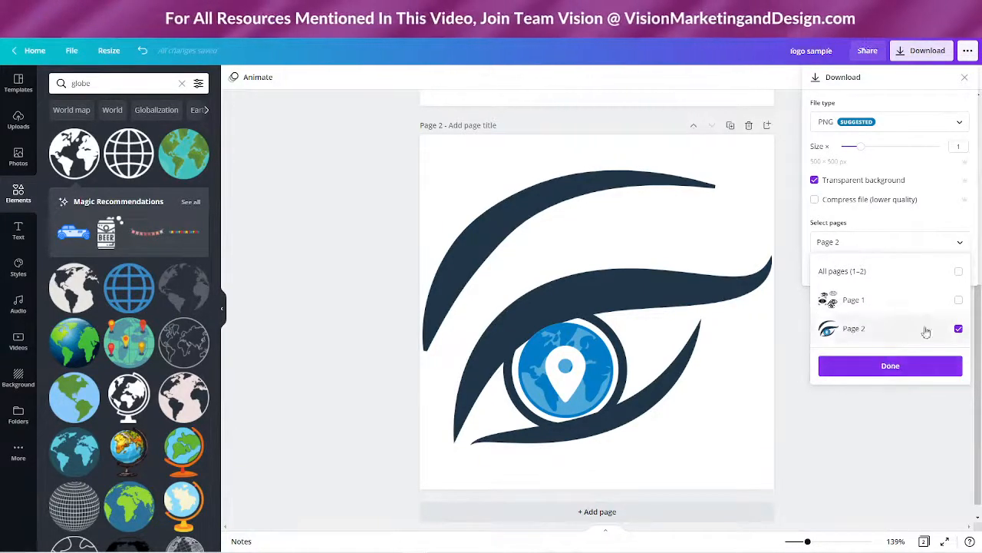
pyautogui.click(894, 367)
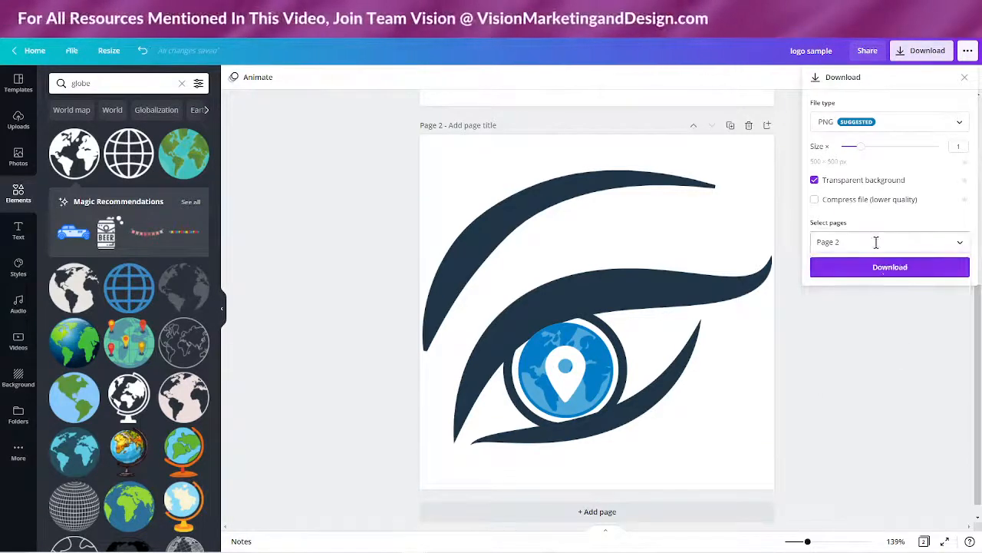
pyautogui.click(888, 269)
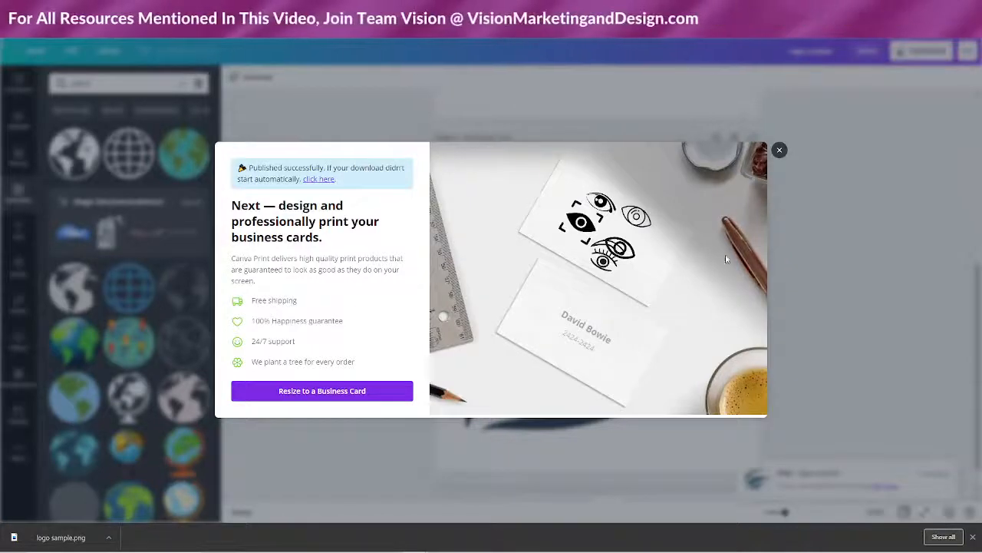
pyautogui.click(779, 150)
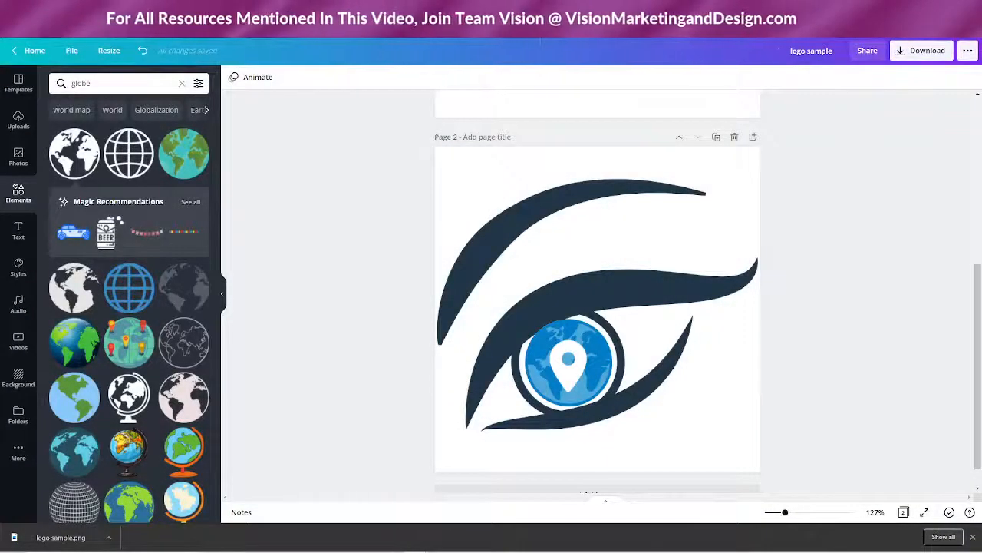
pyautogui.click(71, 50)
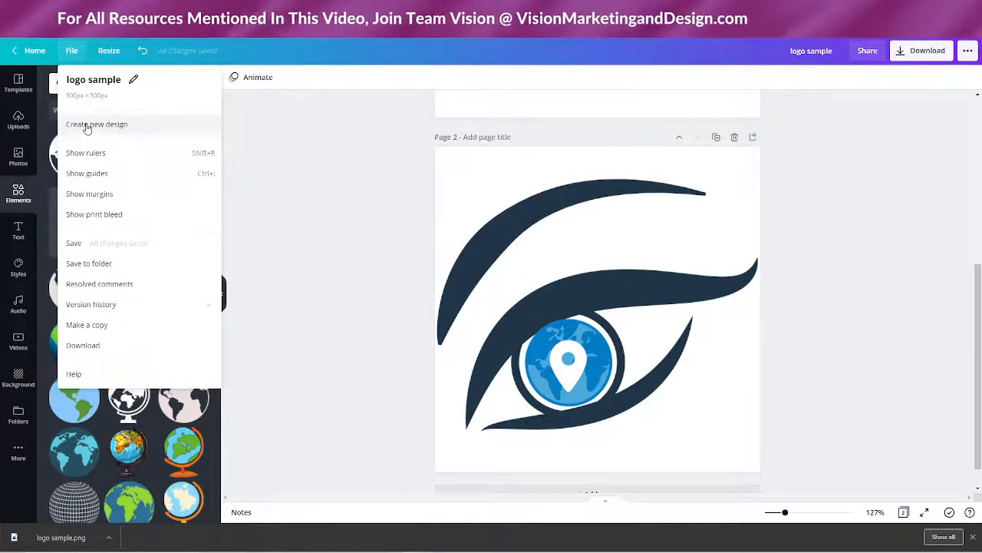
pyautogui.click(87, 127)
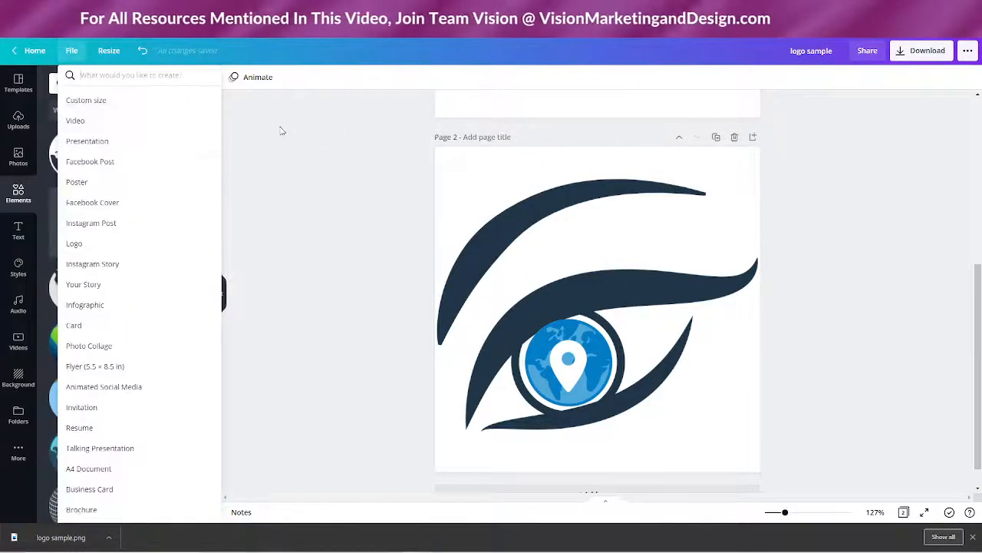
pyautogui.click(91, 100)
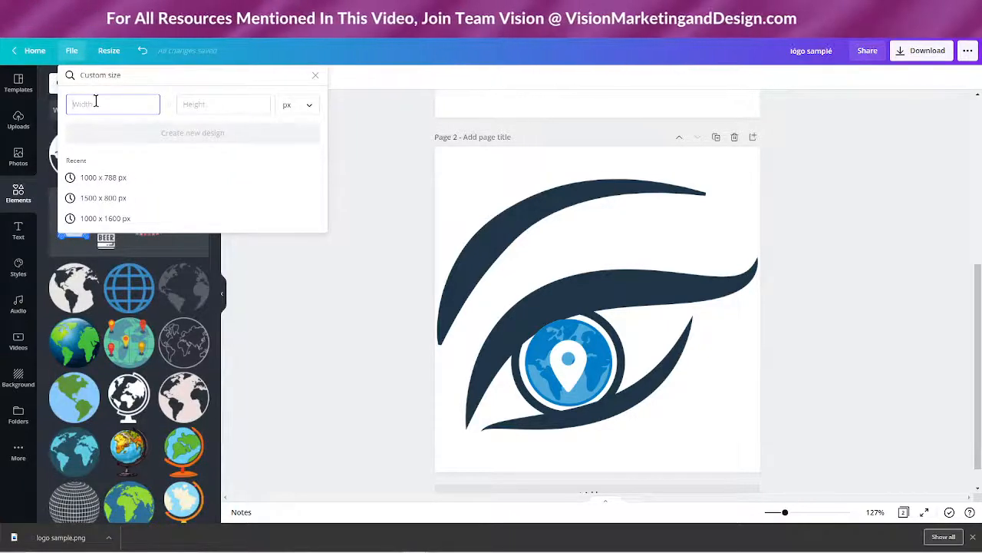
pyautogui.write('300')
pyautogui.hotkey('shift', 'Tab')
pyautogui.write('300')
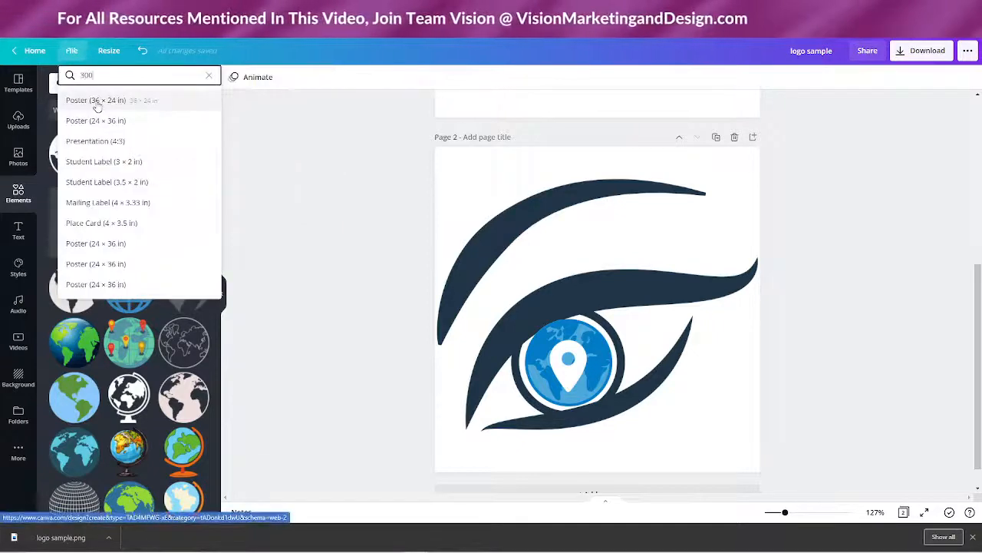
pyautogui.click(211, 77)
pyautogui.click(130, 79)
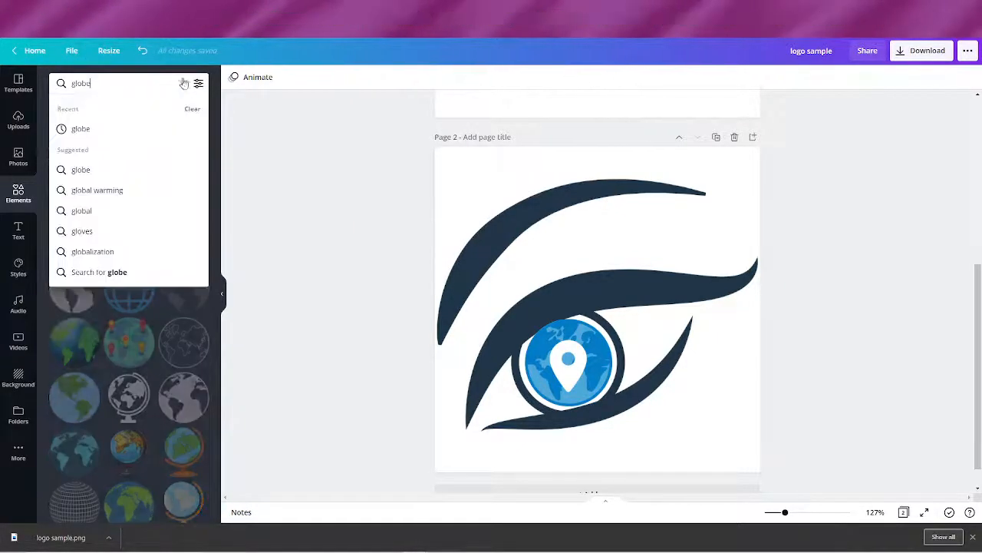
# - Create a new custom-size design 500 px wide and 300 px high
pyautogui.click(79, 48)
pyautogui.click(82, 126)
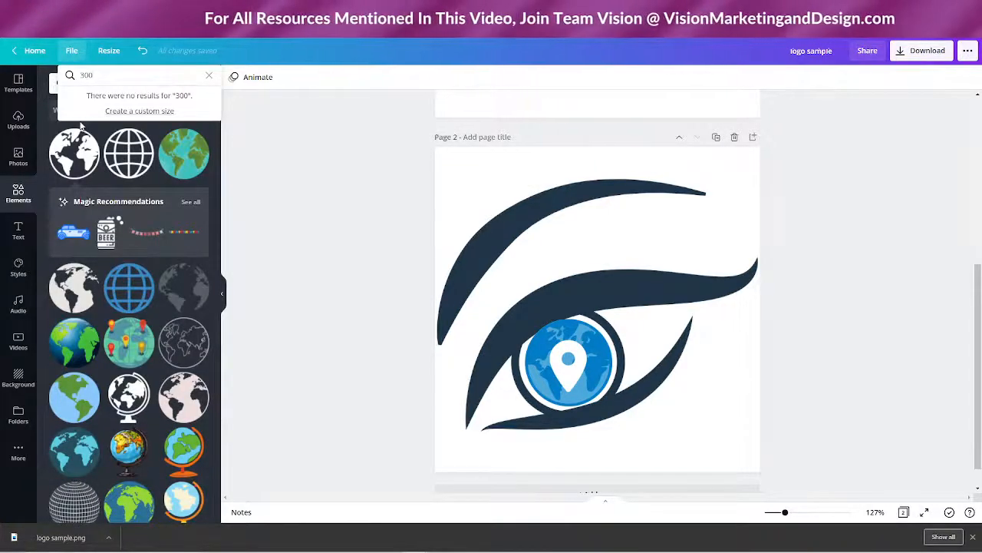
pyautogui.press('BackSpace')
pyautogui.press('BackSpace')
pyautogui.press('BackSpace')
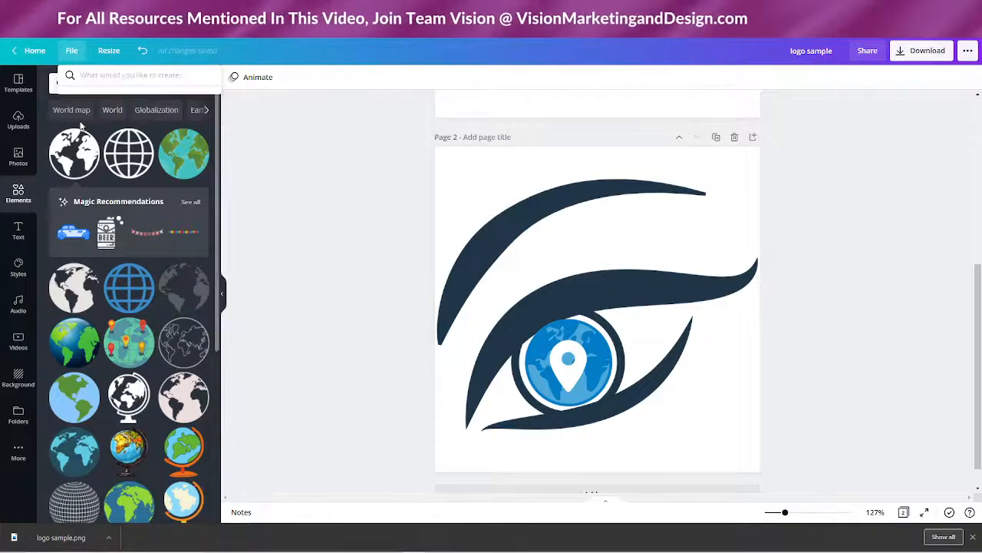
pyautogui.click(85, 100)
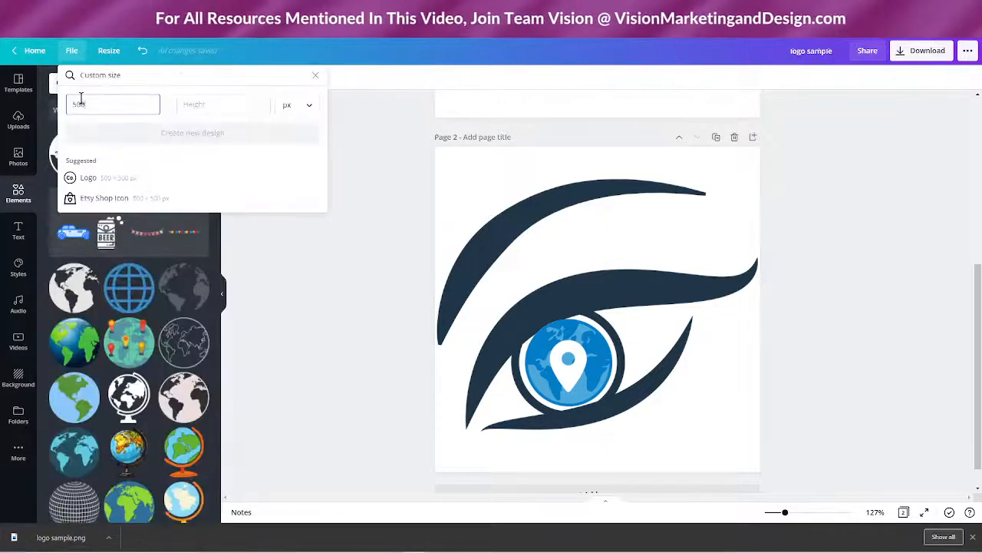
pyautogui.click(202, 104)
pyautogui.write('300')
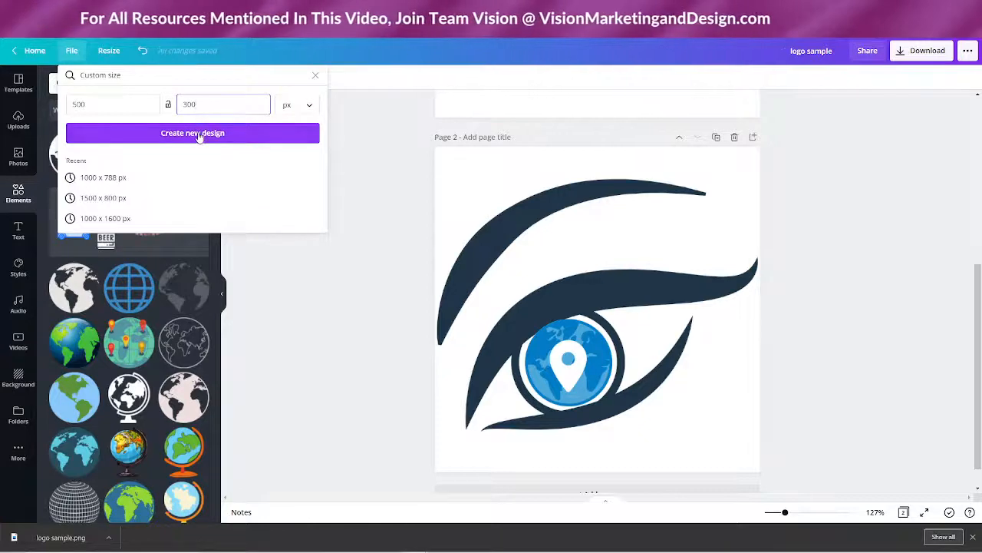
pyautogui.click(198, 133)
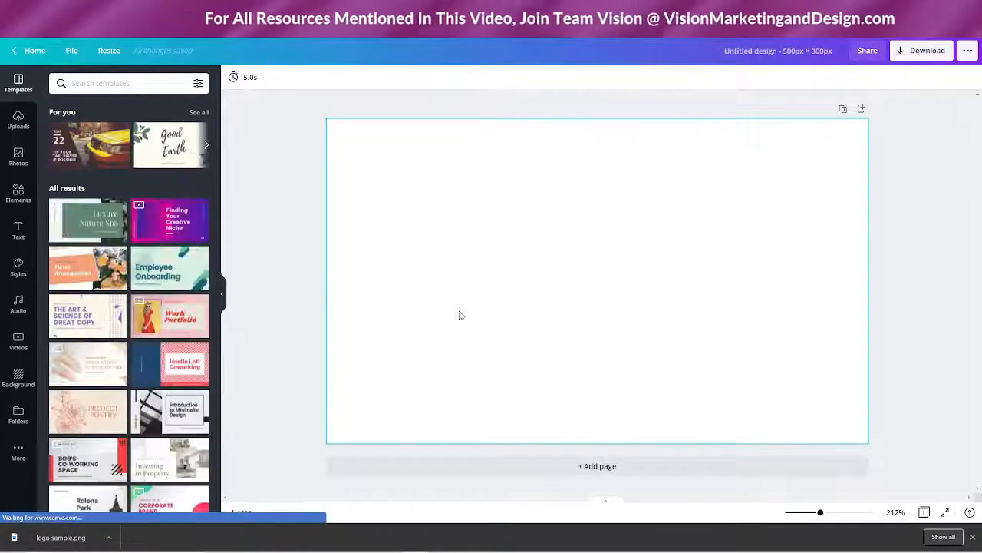
# - Upload the downloaded logo sample.png and place it on the blank page
pyautogui.click(17, 121)
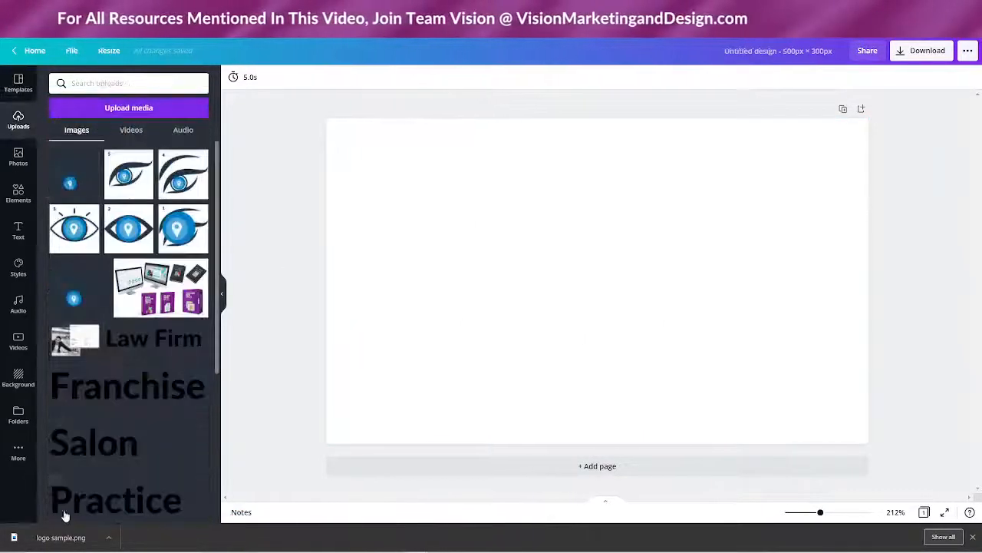
pyautogui.moveTo(71, 540); pyautogui.dragTo(138, 222)
pyautogui.moveTo(130, 168); pyautogui.dragTo(129, 171)
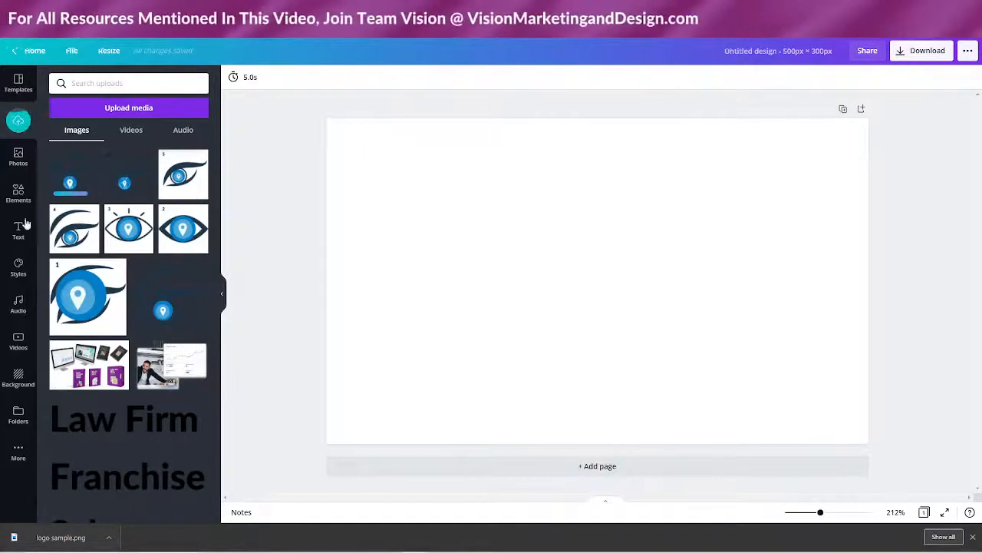
pyautogui.click(70, 183)
pyautogui.moveTo(561, 271)
pyautogui.mouseDown()
pyautogui.moveTo(498, 158)
pyautogui.moveTo(318, 223)
pyautogui.moveTo(560, 270)
pyautogui.mouseUp()
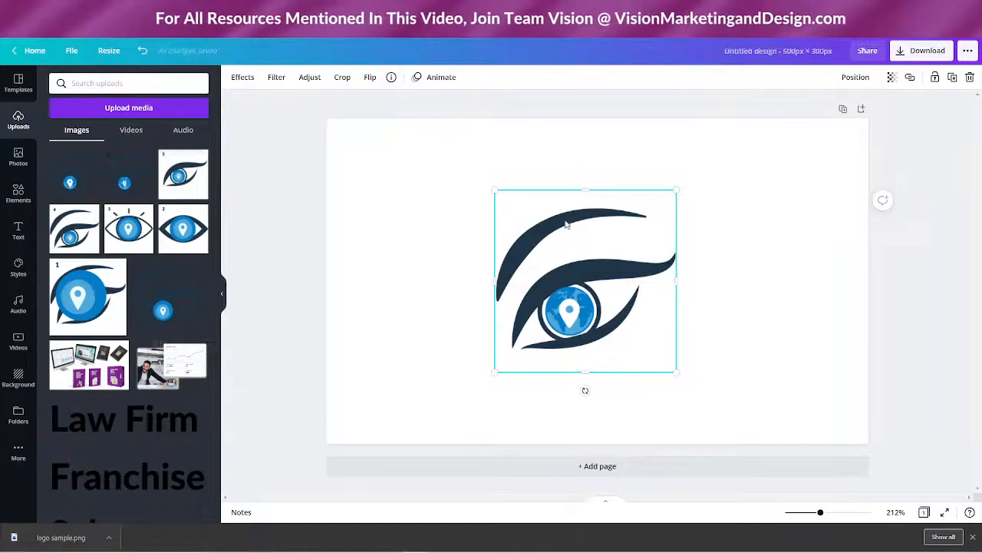
# - Remove the logo image's background and erase the whole eyebrow above the eye with the Erase brush
pyautogui.click(242, 78)
pyautogui.click(120, 123)
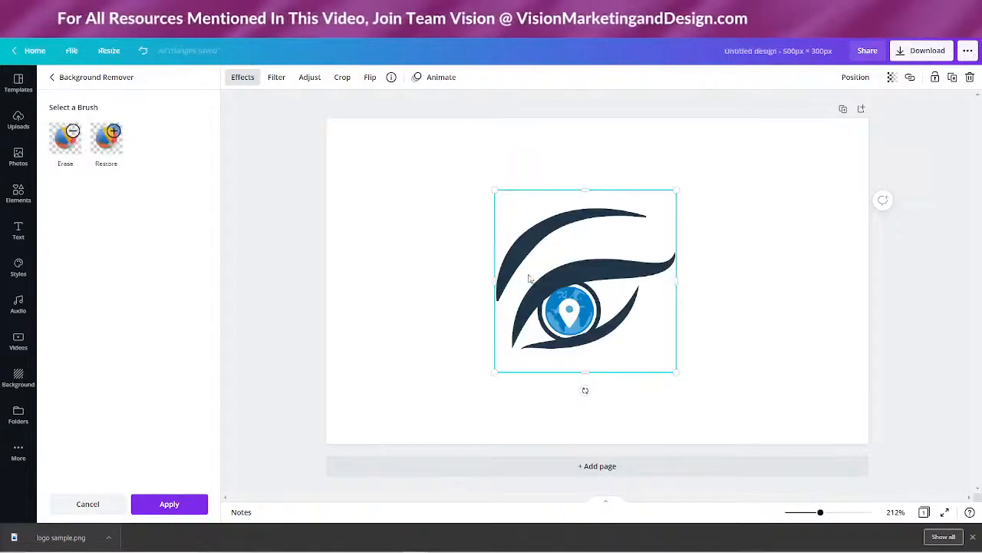
pyautogui.click(66, 140)
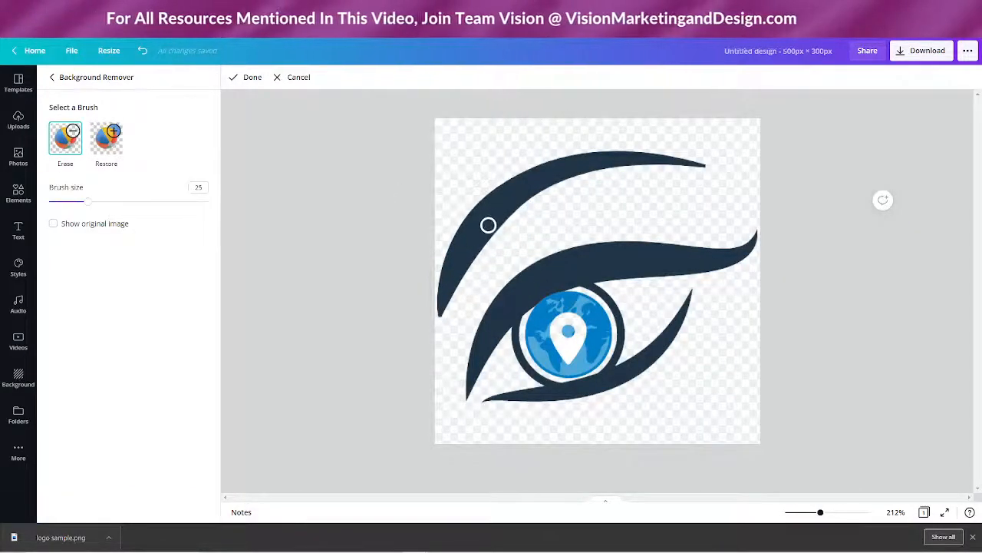
pyautogui.moveTo(500, 213)
pyautogui.mouseDown()
pyautogui.moveTo(446, 275)
pyautogui.moveTo(472, 215)
pyautogui.moveTo(460, 269)
pyautogui.mouseUp()
pyautogui.moveTo(583, 163)
pyautogui.mouseDown()
pyautogui.moveTo(522, 188)
pyautogui.moveTo(590, 163)
pyautogui.mouseUp()
pyautogui.moveTo(695, 170); pyautogui.dragTo(651, 162)
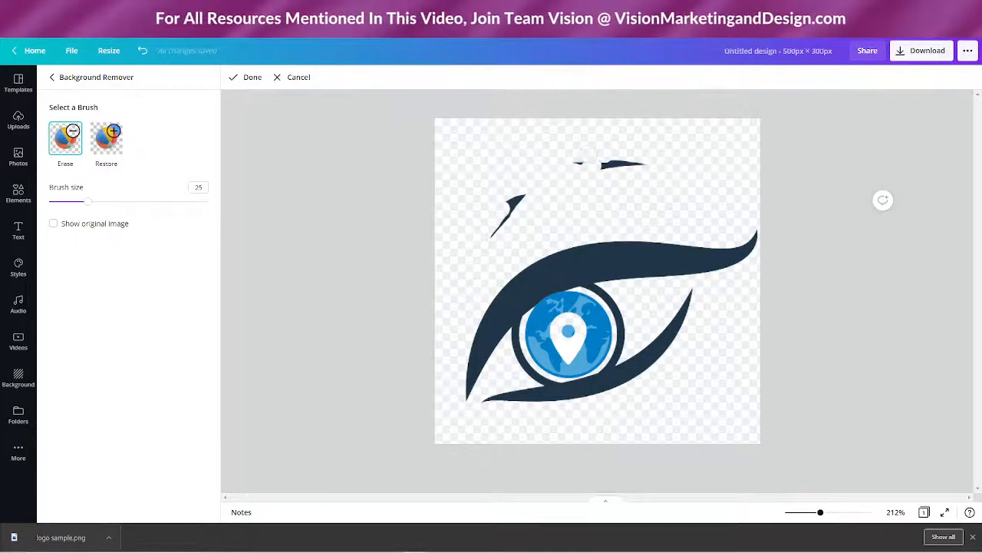
pyautogui.moveTo(576, 163); pyautogui.dragTo(494, 230)
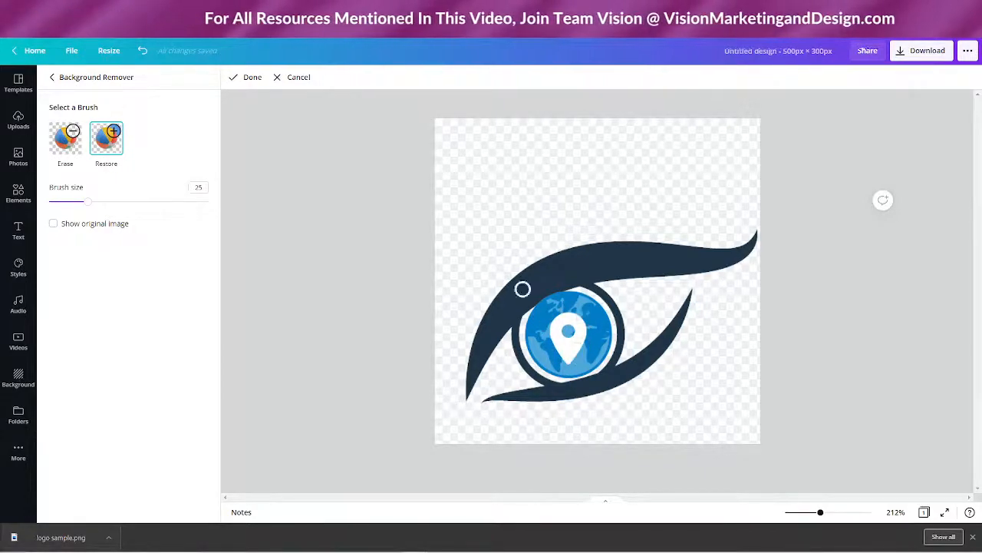
pyautogui.click(245, 78)
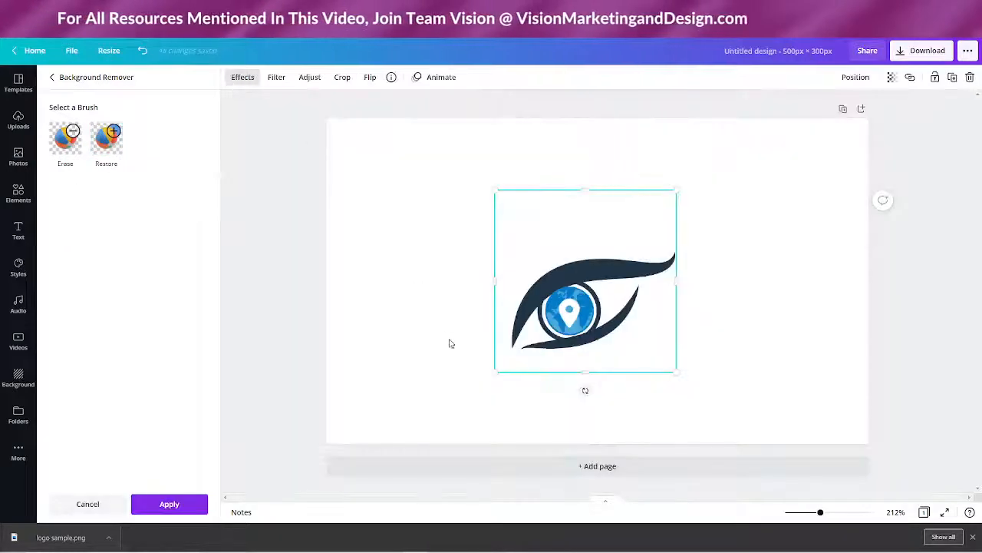
# - Crop the empty space above and below the eye and reposition it in the page's right half, tilted slightly counterclockwise
pyautogui.moveTo(583, 191); pyautogui.dragTo(597, 263)
pyautogui.moveTo(586, 372); pyautogui.dragTo(580, 354)
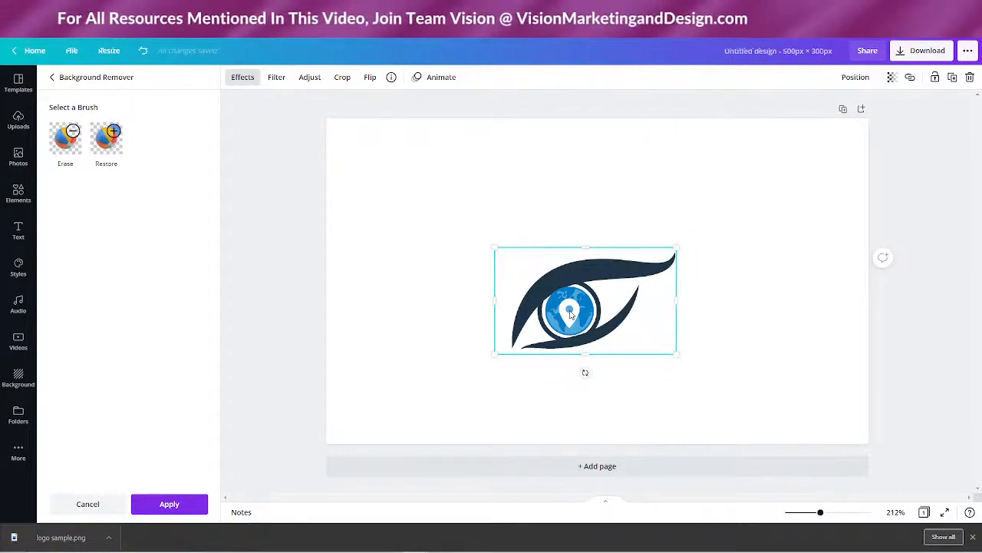
pyautogui.moveTo(596, 306); pyautogui.dragTo(687, 286)
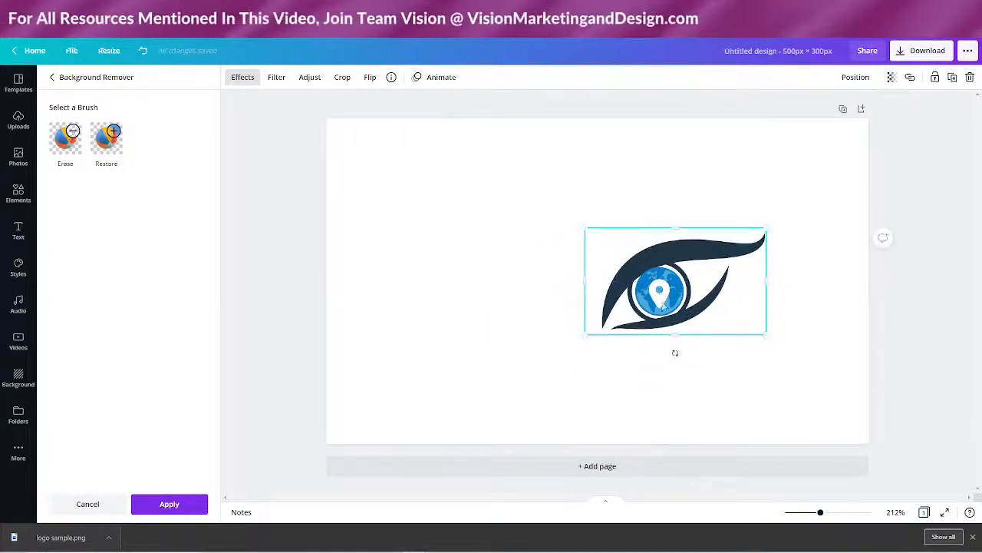
pyautogui.moveTo(675, 352)
pyautogui.mouseDown()
pyautogui.moveTo(713, 350)
pyautogui.moveTo(675, 357)
pyautogui.mouseUp()
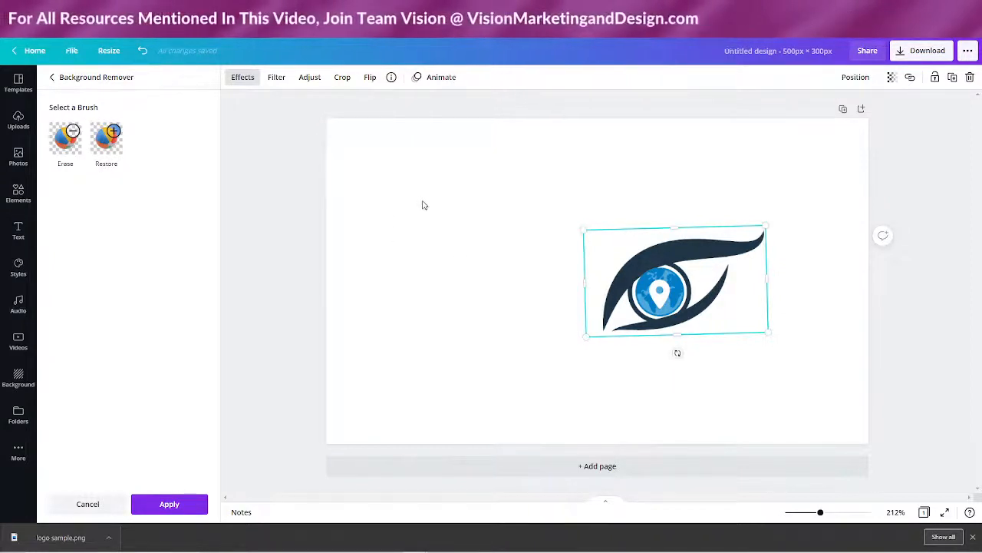
# - Add a heading to the page with the text VISI
pyautogui.click(20, 234)
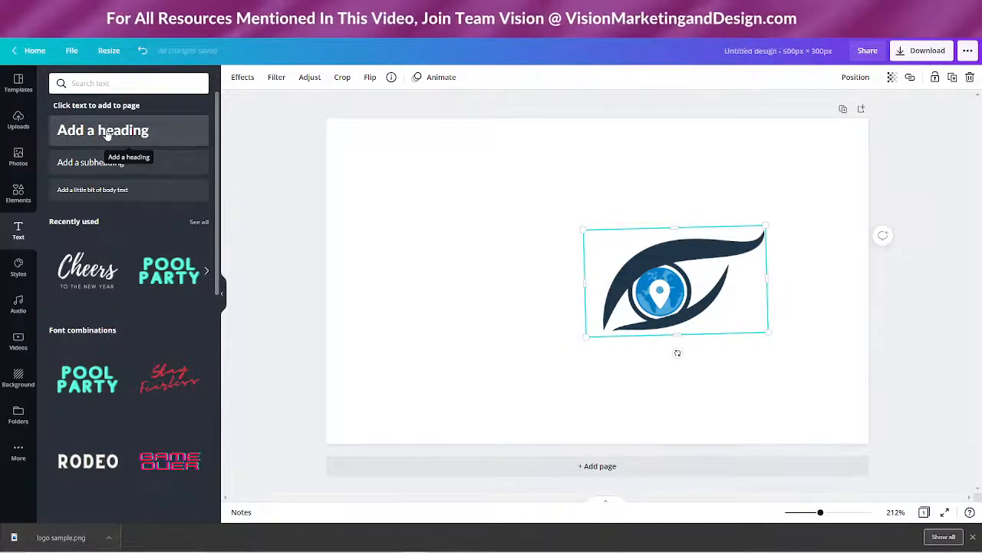
pyautogui.click(106, 132)
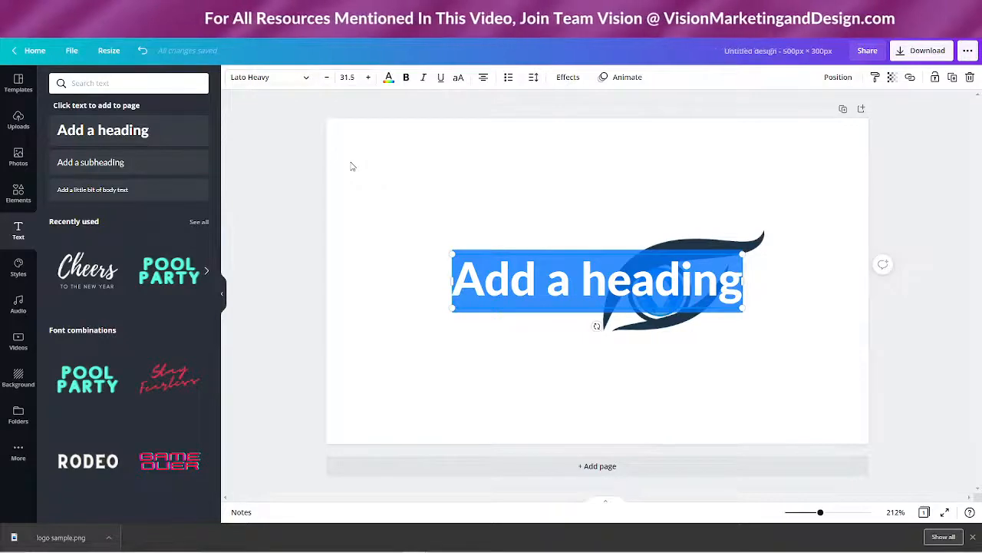
pyautogui.write('VISION')
pyautogui.press('BackSpace')
pyautogui.press('BackSpace')
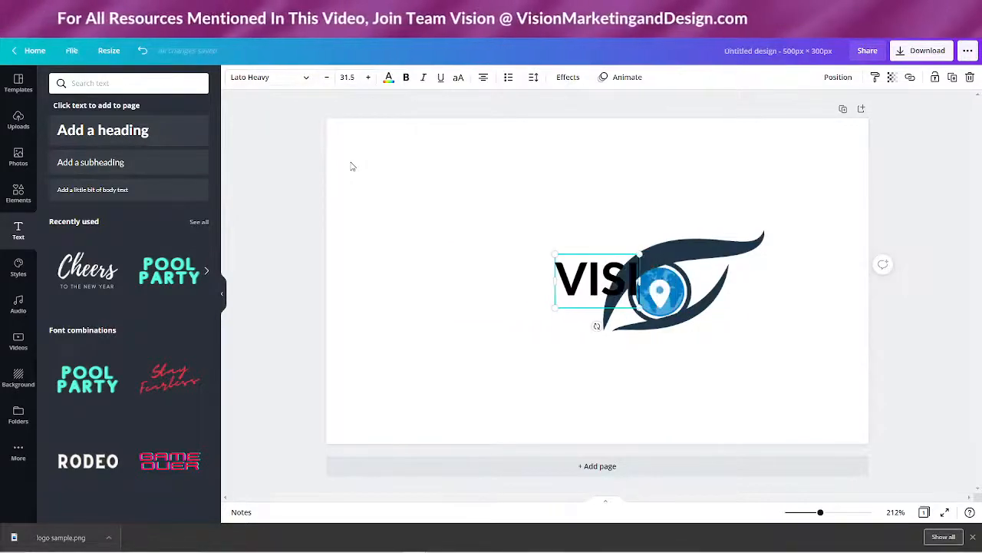
# - Enlarge the VISI heading to font size 91 and place it directly left of the eye, vertically centred on the page
pyautogui.moveTo(555, 253); pyautogui.dragTo(386, 189)
pyautogui.click(547, 234)
pyautogui.moveTo(547, 234); pyautogui.dragTo(462, 279)
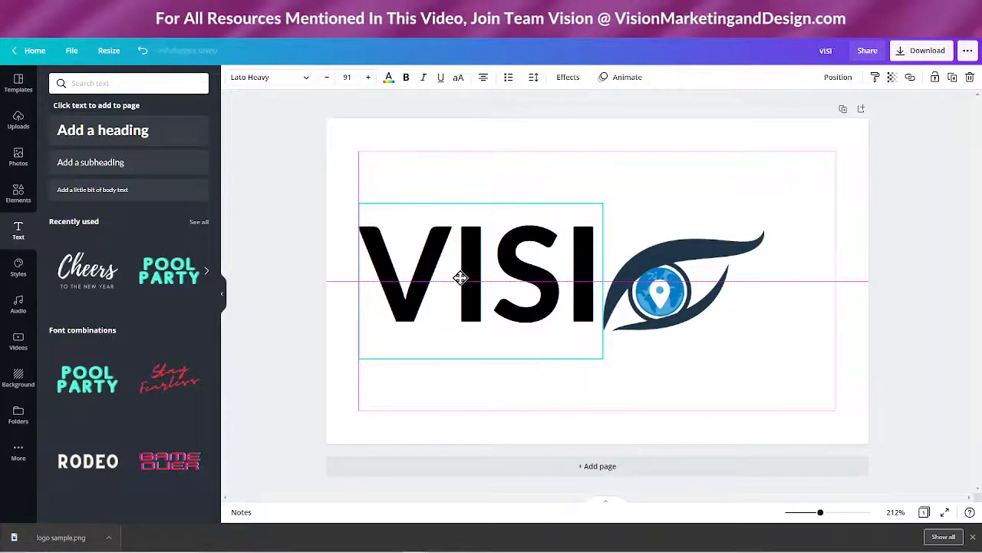
pyautogui.moveTo(460, 278); pyautogui.dragTo(459, 278)
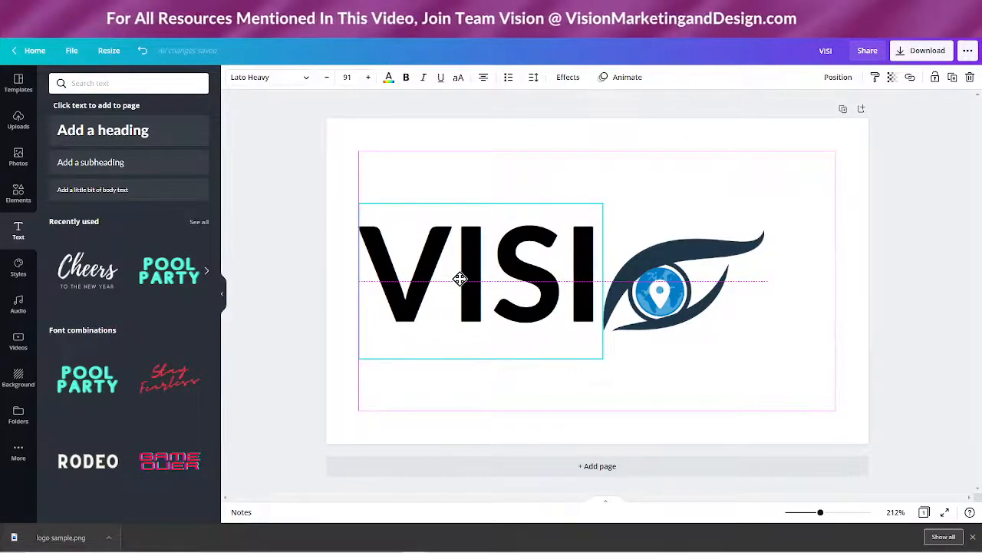
pyautogui.moveTo(460, 279); pyautogui.dragTo(461, 280)
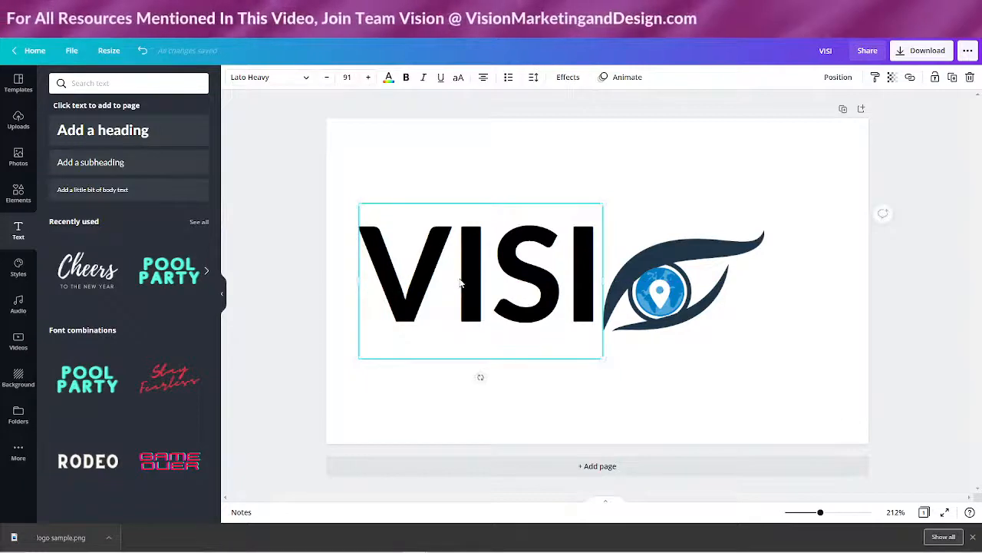
# - Colour all of the VISI text with the darkest blue from the Agency Website Template palette
pyautogui.click(514, 284)
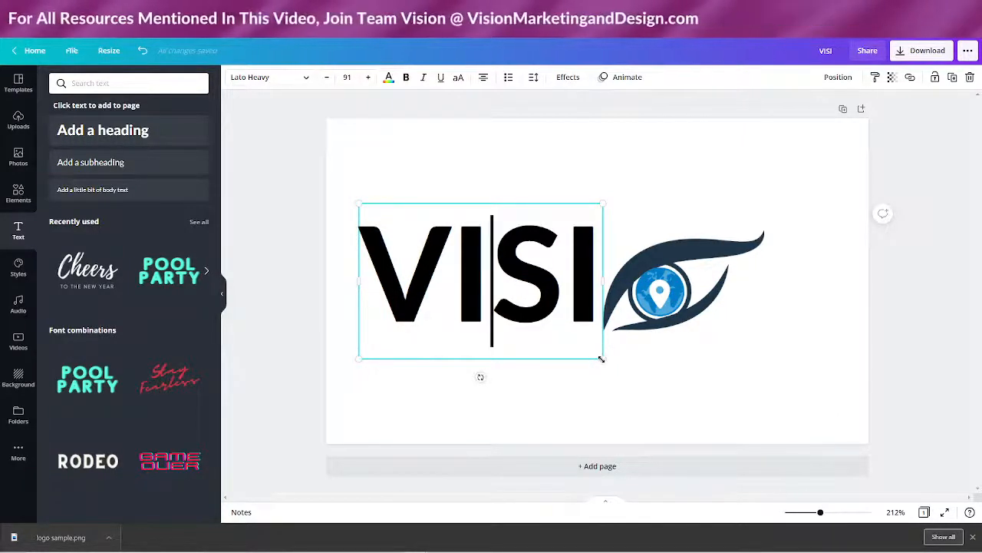
pyautogui.click(376, 274)
pyautogui.hotkey('ctrl', 'a')
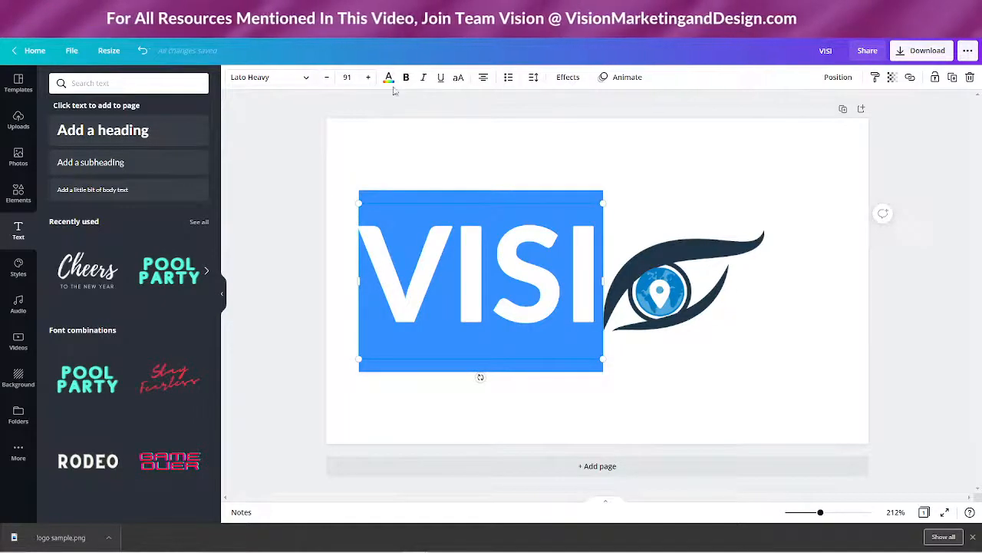
pyautogui.click(390, 78)
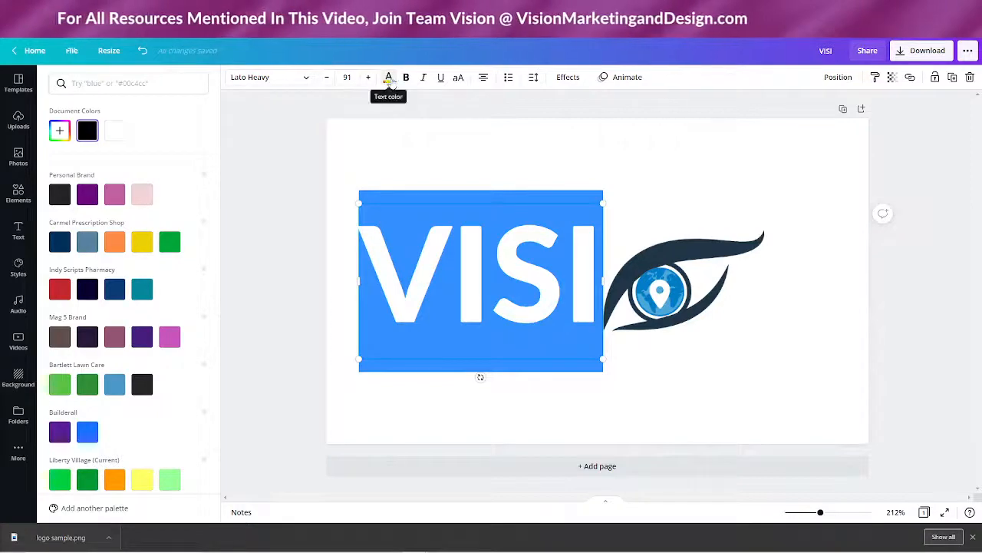
pyautogui.scroll(-5, 130, 323)
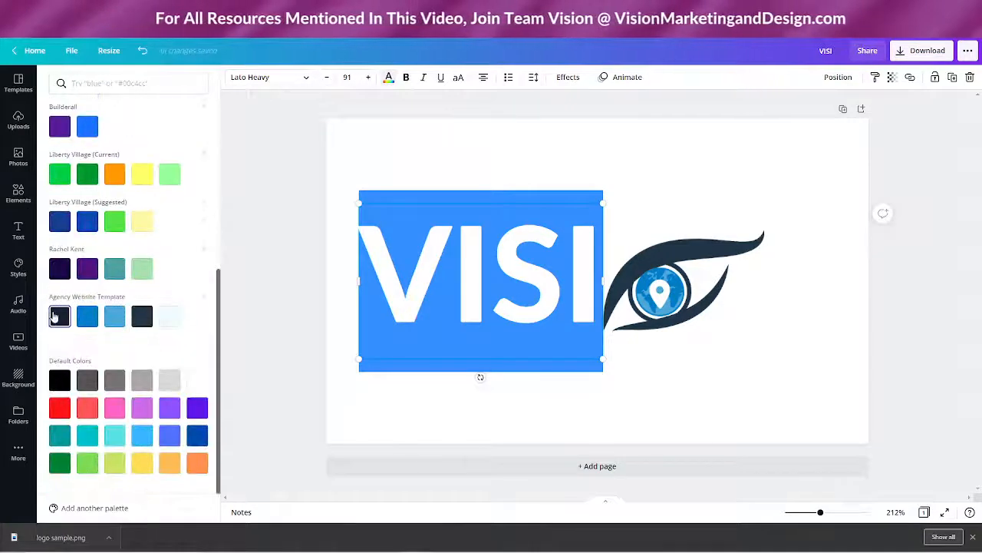
pyautogui.click(60, 316)
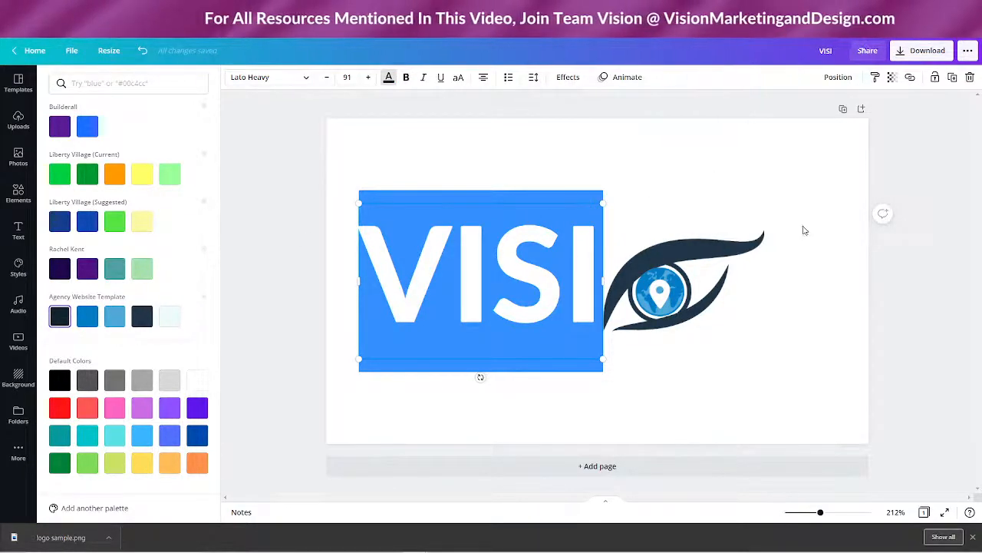
# - Compare the VISI text's colour in the Agency Website Template palette with the dark blue #12232E in the Landing Page Creation Checklist
pyautogui.press('Escape')
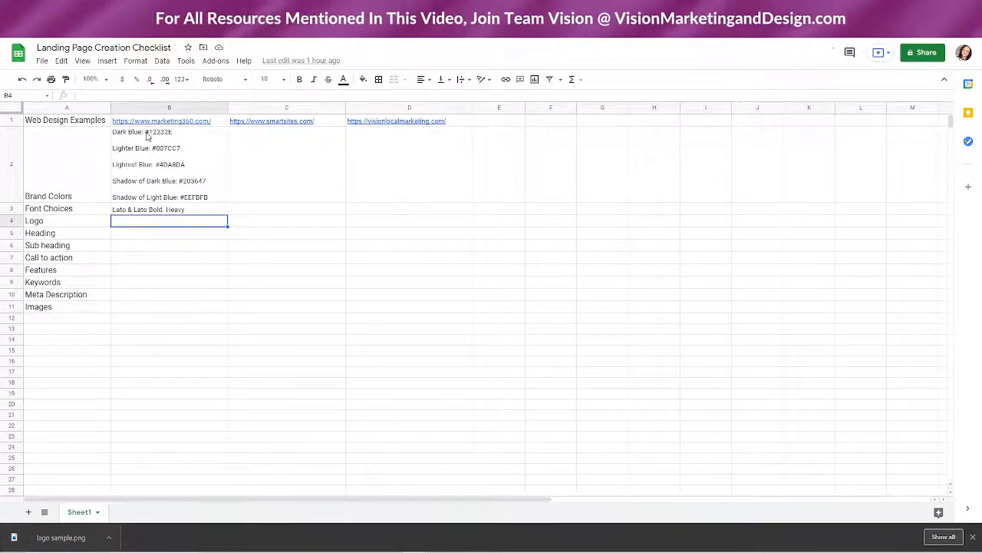
pyautogui.moveTo(184, 123)
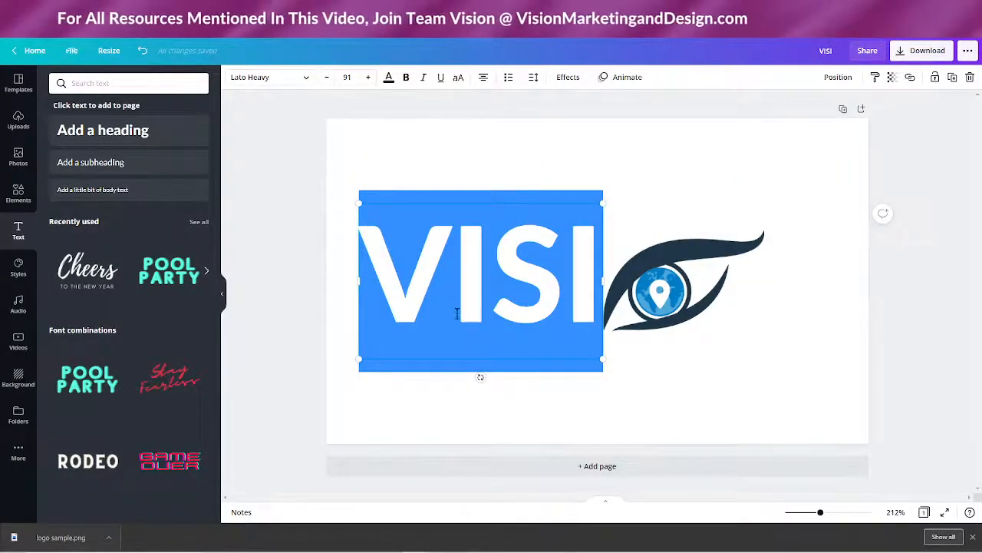
pyautogui.click(389, 78)
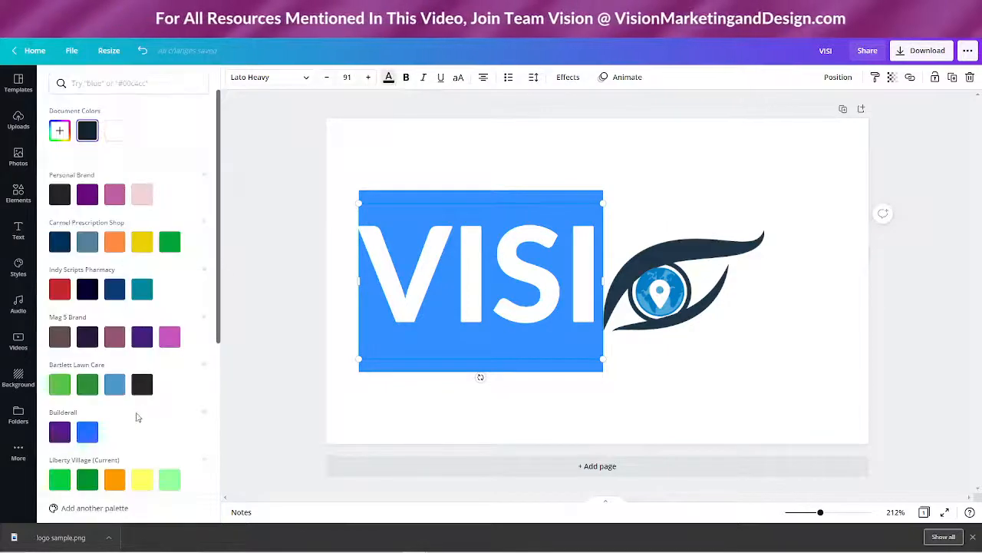
pyautogui.scroll(-5, 136, 418)
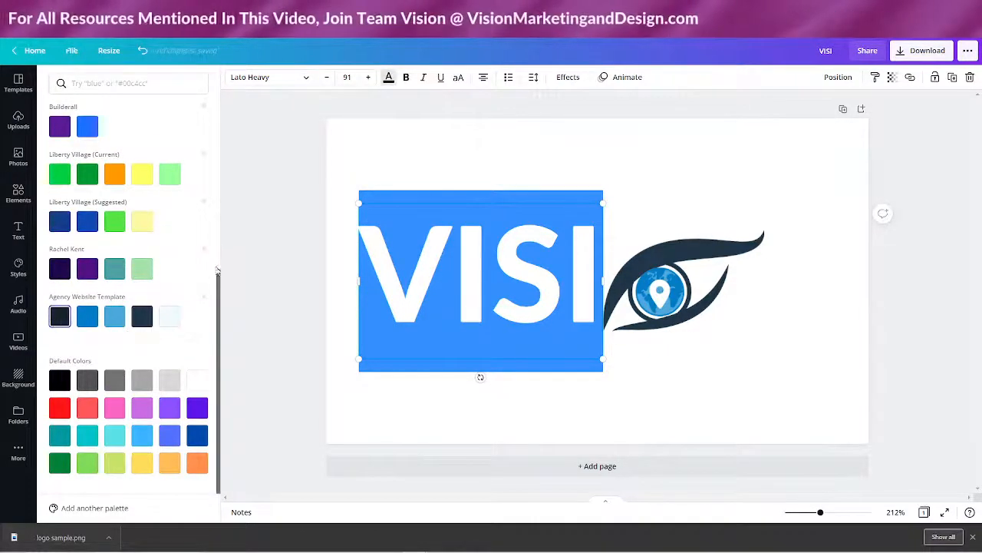
pyautogui.click(667, 182)
# - Check the VISI heading's alignment with the page's left margin and vertical centre
pyautogui.click(626, 414)
pyautogui.click(537, 310)
pyautogui.moveTo(509, 291); pyautogui.dragTo(471, 280)
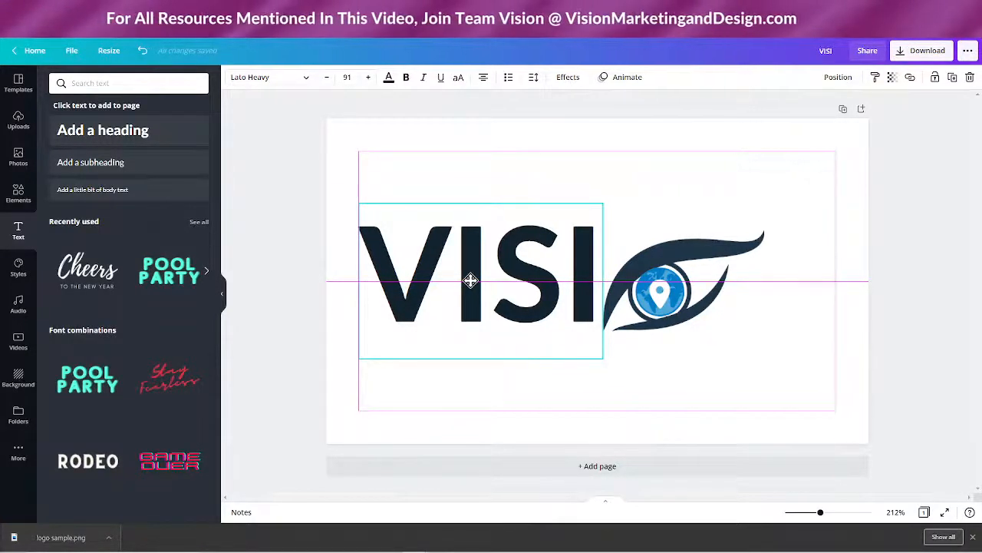
pyautogui.moveTo(470, 280); pyautogui.dragTo(470, 280)
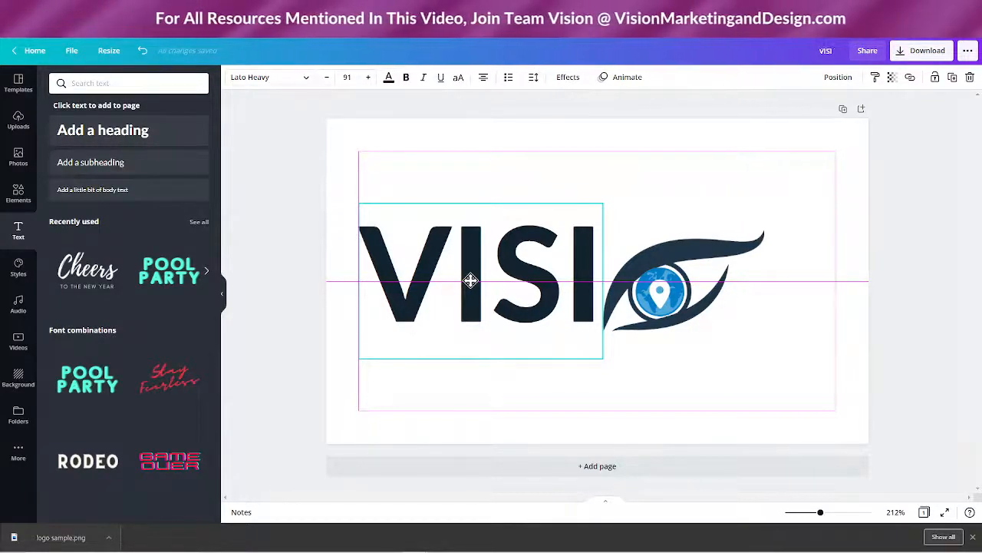
pyautogui.moveTo(470, 280); pyautogui.dragTo(471, 285)
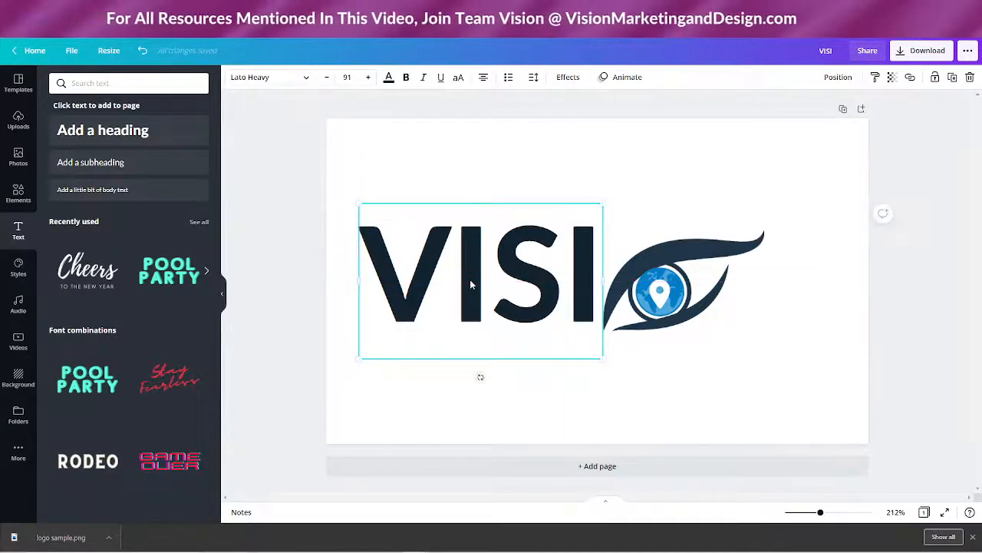
# - Duplicate the VISI heading, shift the copy over the eye and replace its text with N
pyautogui.click(471, 284)
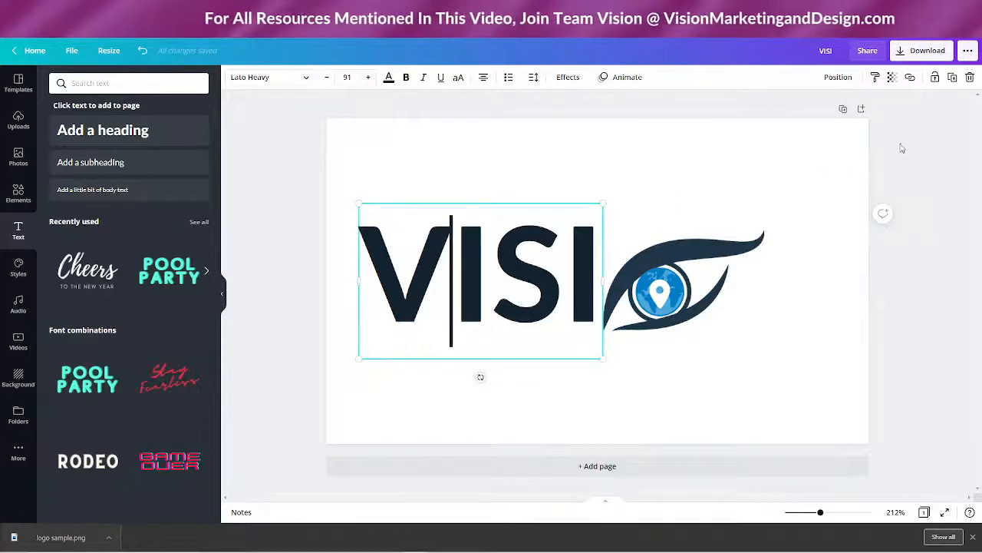
pyautogui.click(952, 77)
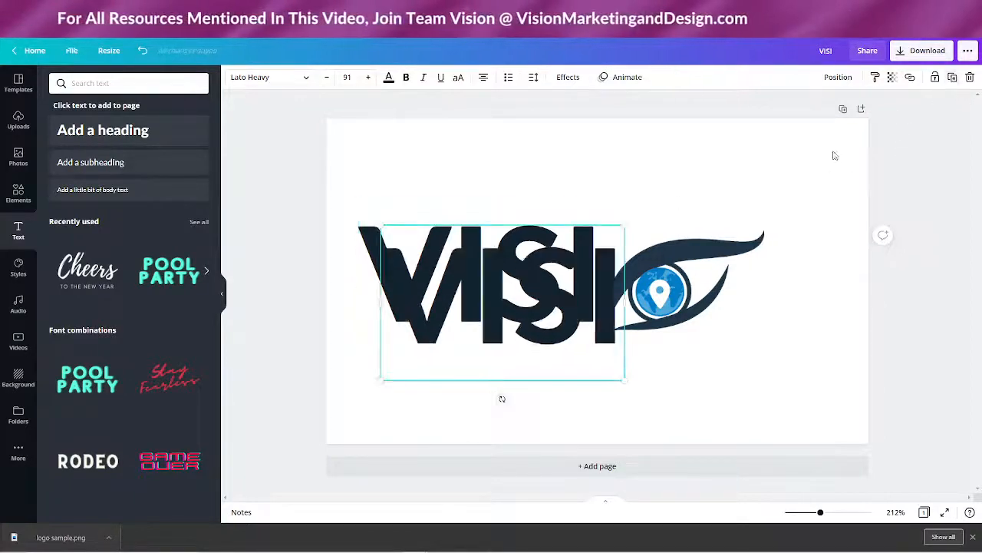
pyautogui.moveTo(503, 293); pyautogui.dragTo(719, 278)
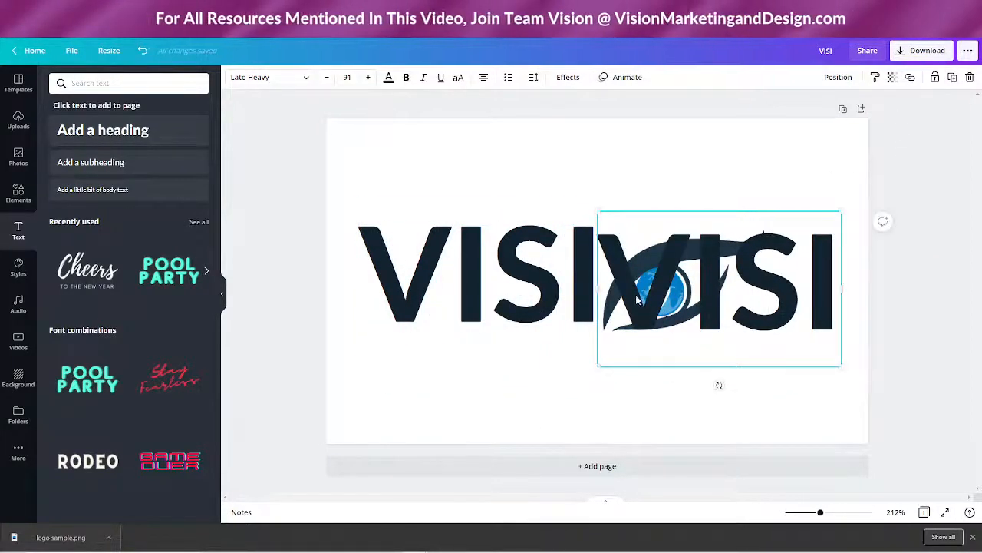
pyautogui.doubleClick(637, 300)
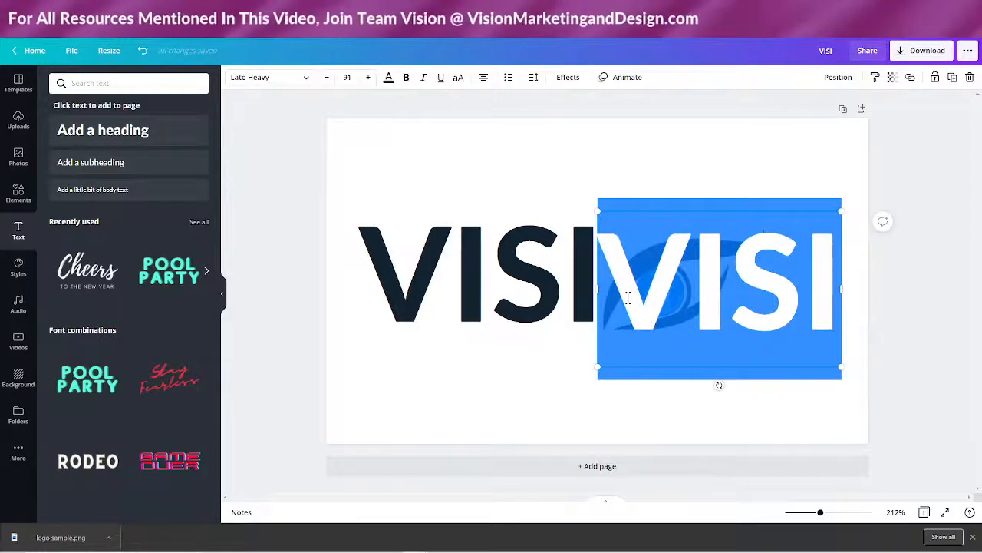
pyautogui.write('N')
pyautogui.click(579, 360)
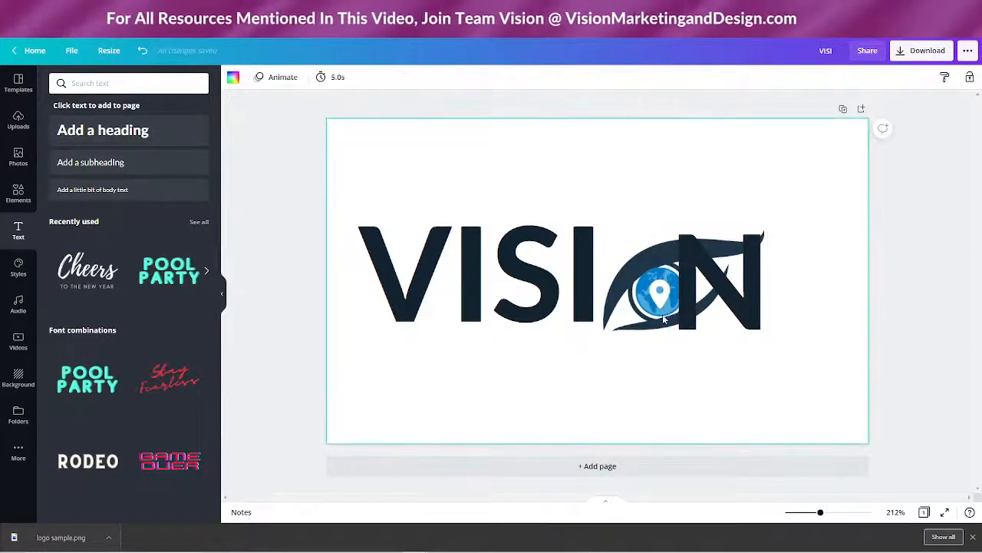
# - Place the N level with VISI near the page's right side and fit the eye between the I and the N
pyautogui.moveTo(721, 300); pyautogui.dragTo(805, 284)
pyautogui.moveTo(693, 291); pyautogui.dragTo(639, 179)
pyautogui.moveTo(812, 294); pyautogui.dragTo(789, 291)
pyautogui.moveTo(606, 181); pyautogui.dragTo(645, 279)
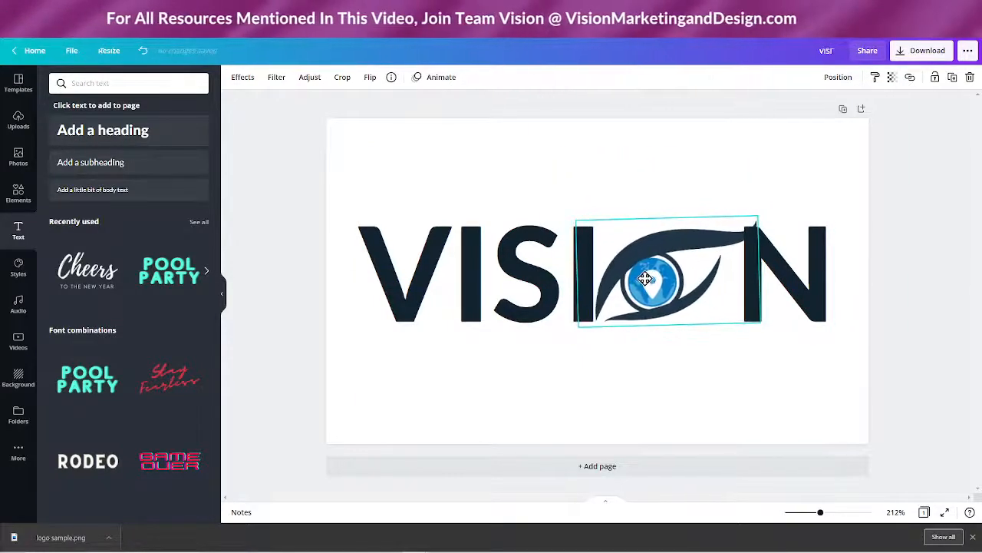
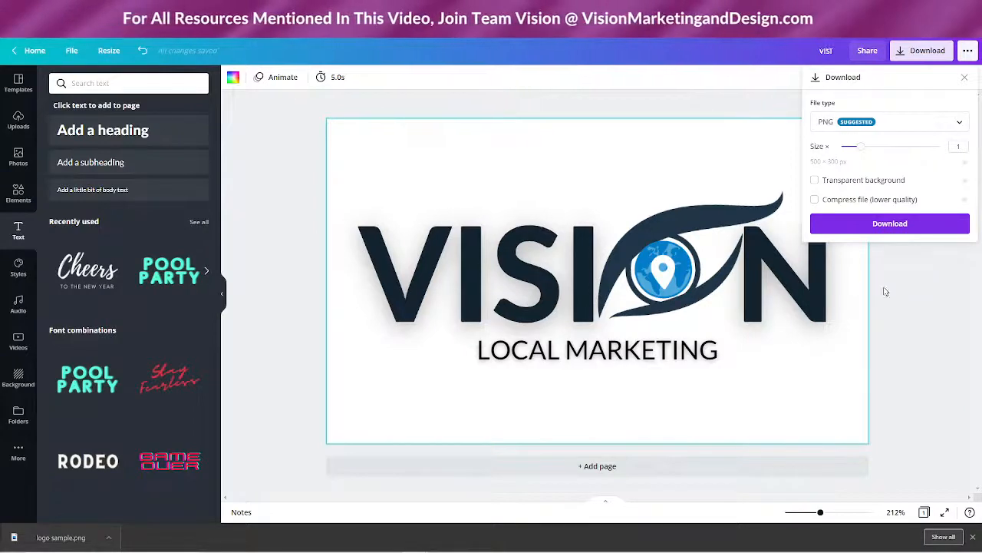
# - Download the finished logo as a PNG with a transparent background and return to editing the design
pyautogui.click(815, 181)
pyautogui.click(894, 224)
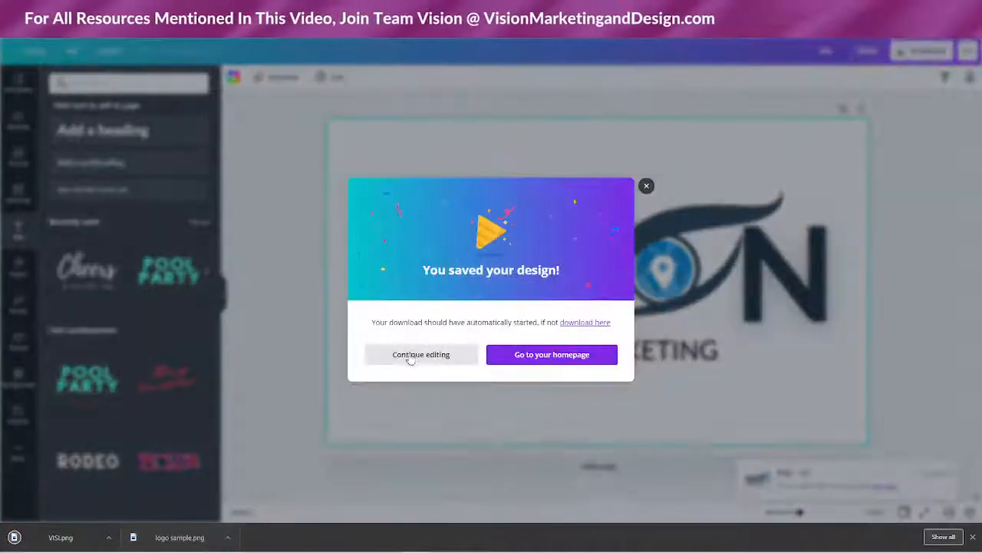
pyautogui.click(416, 354)
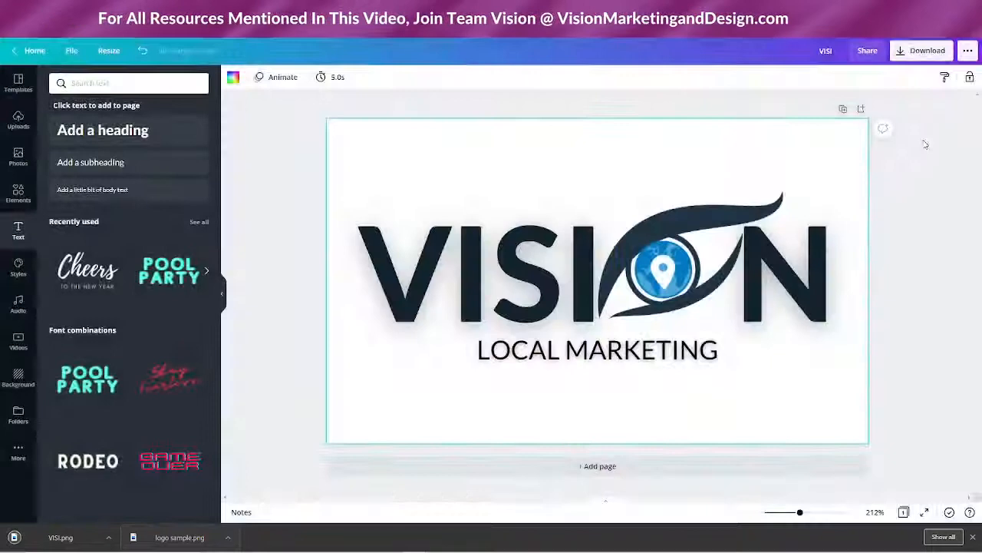
# - Download the logo as a compressed PNG at 500 × 300 px without a transparent background
pyautogui.click(925, 51)
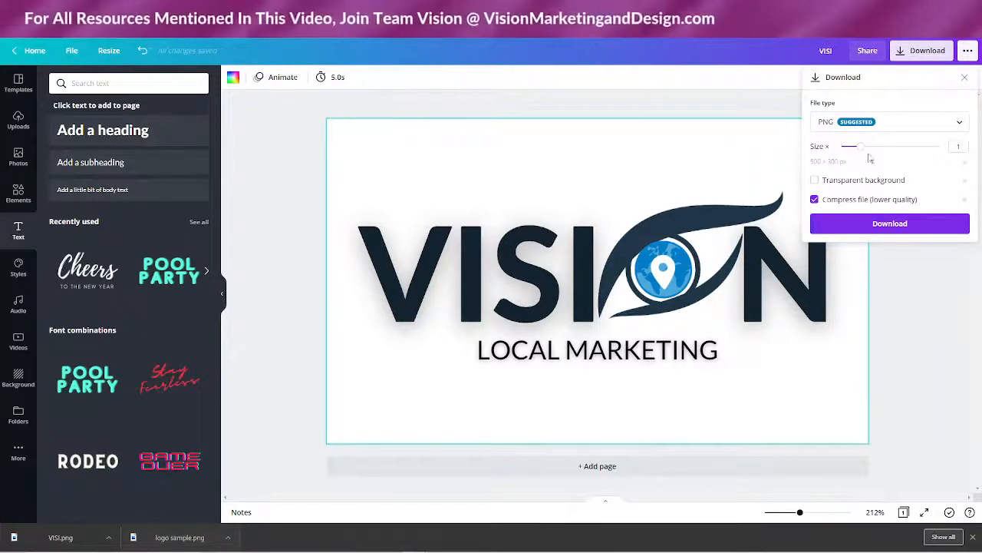
pyautogui.click(883, 223)
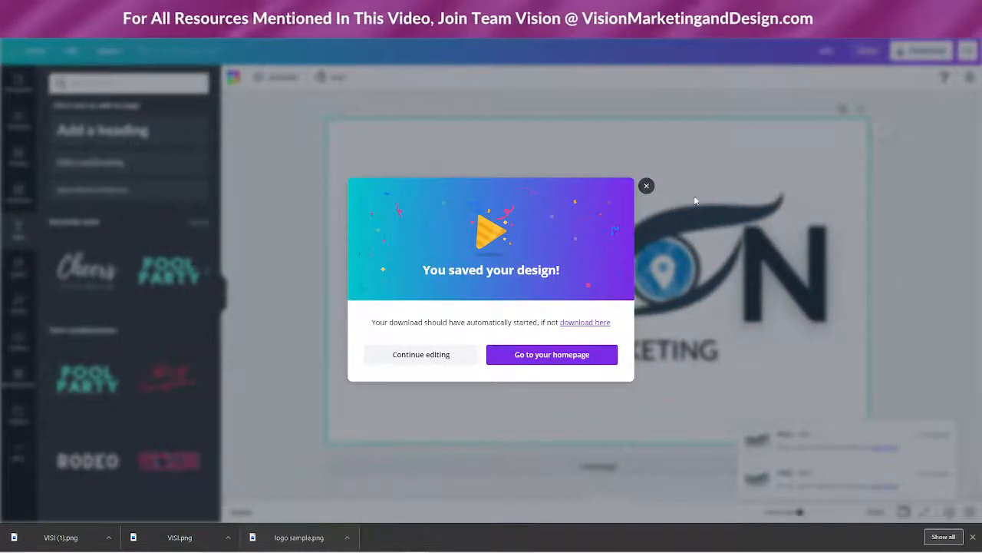
pyautogui.click(646, 186)
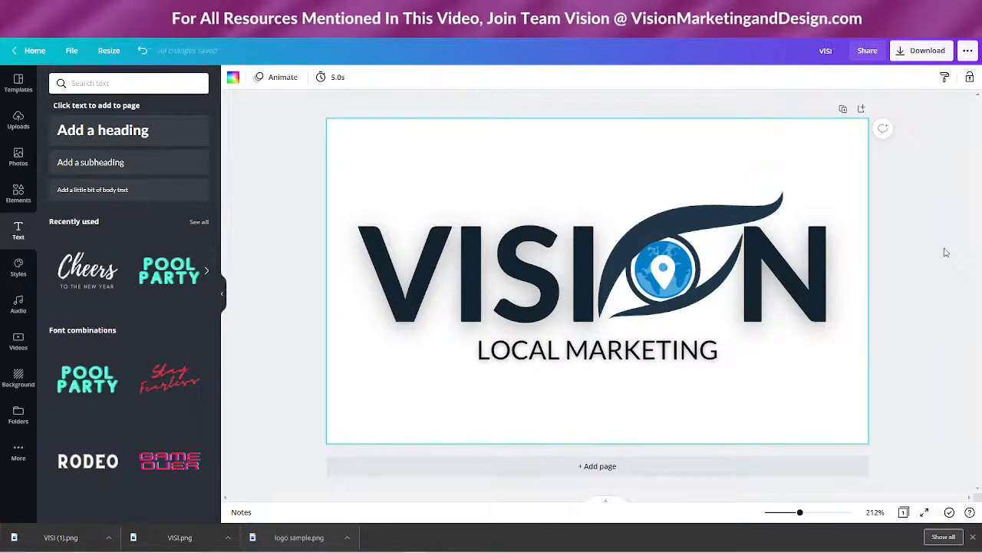
# - Download the logo as an uncompressed PNG at 500 × 300 px with its white background
pyautogui.click(913, 53)
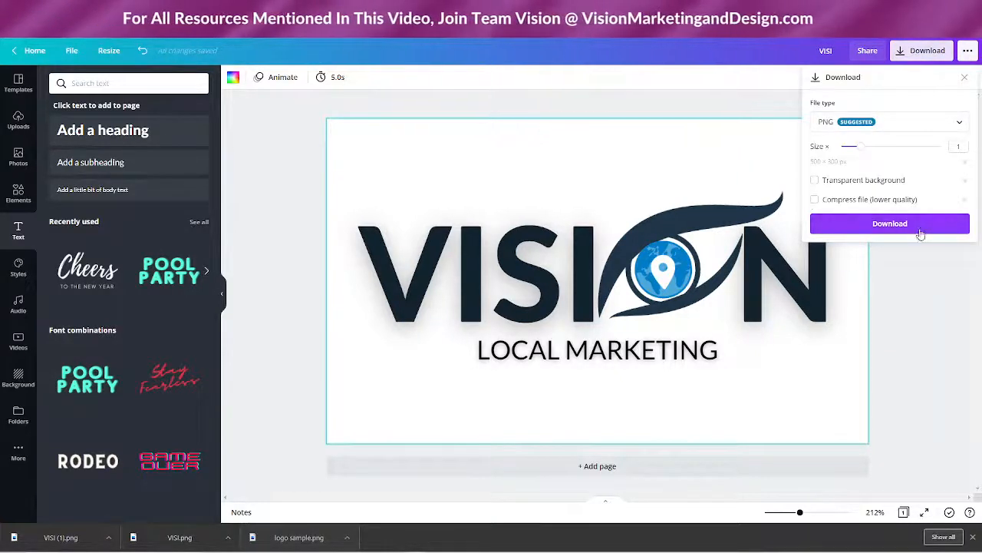
pyautogui.click(890, 223)
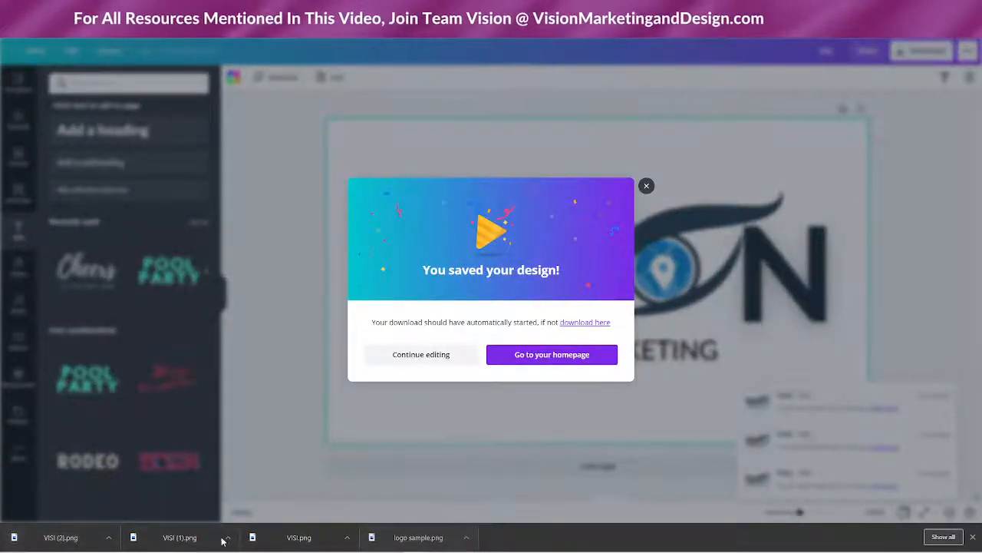
# - Examine the downloaded VISI (1).png in its Downloads folder, then return to the design and dismiss the saved-design dialog
pyautogui.click(226, 540)
pyautogui.click(241, 503)
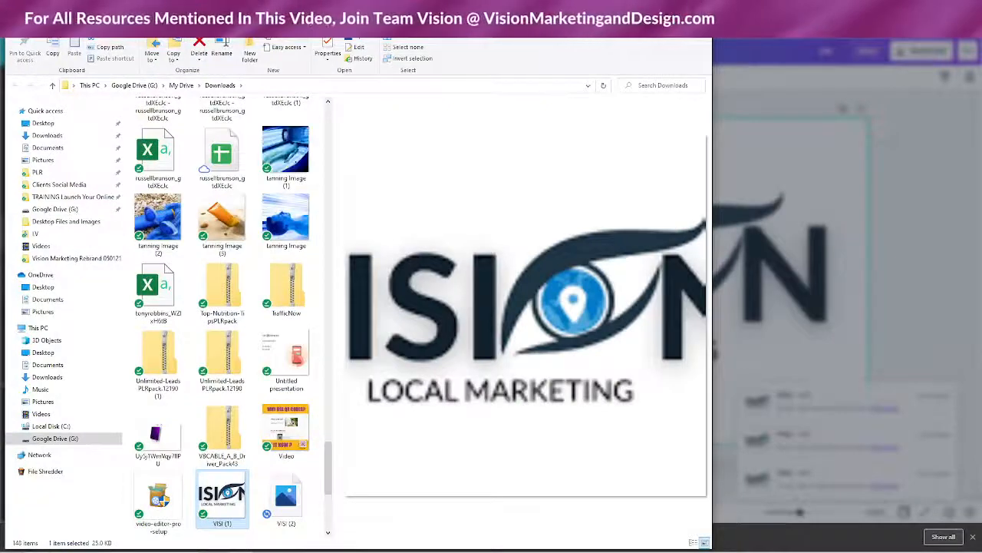
pyautogui.doubleClick(322, 13)
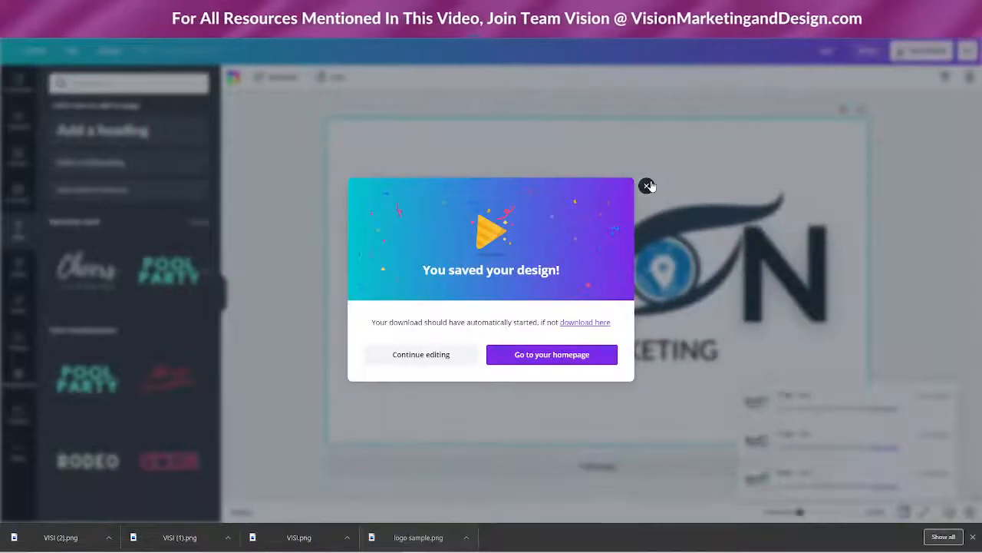
pyautogui.click(646, 185)
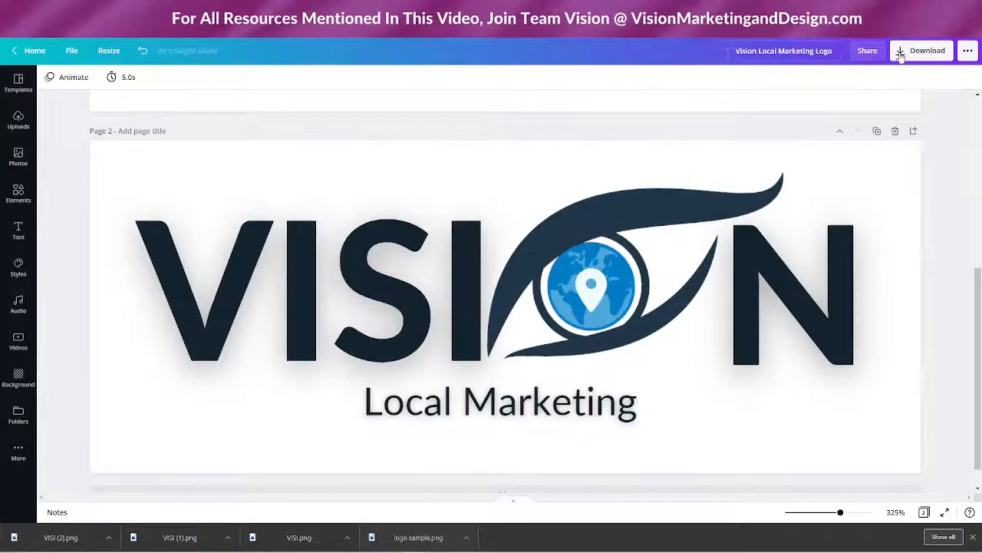
# - Copy a share link for the Vision Local Marketing Logo design that lets others use it as a template
pyautogui.click(867, 50)
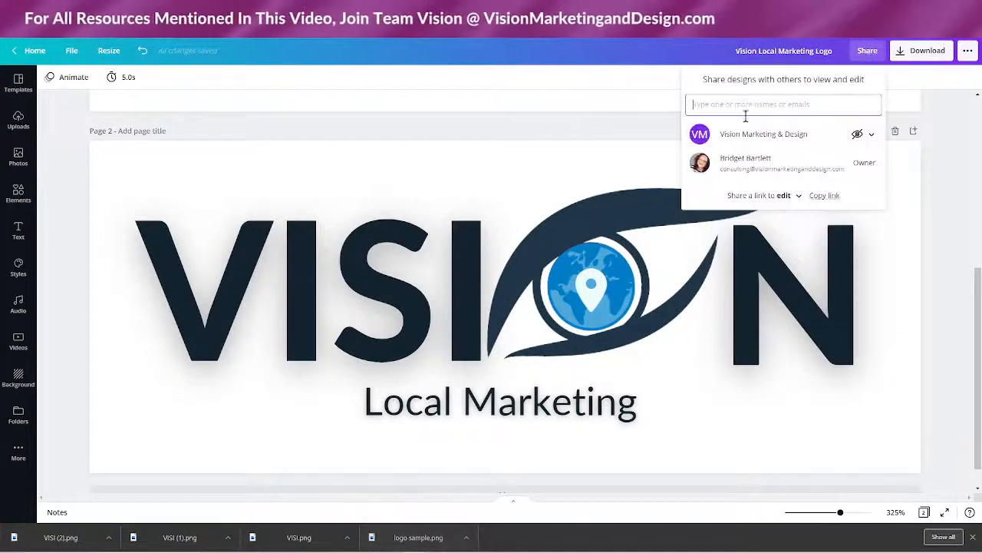
pyautogui.click(794, 198)
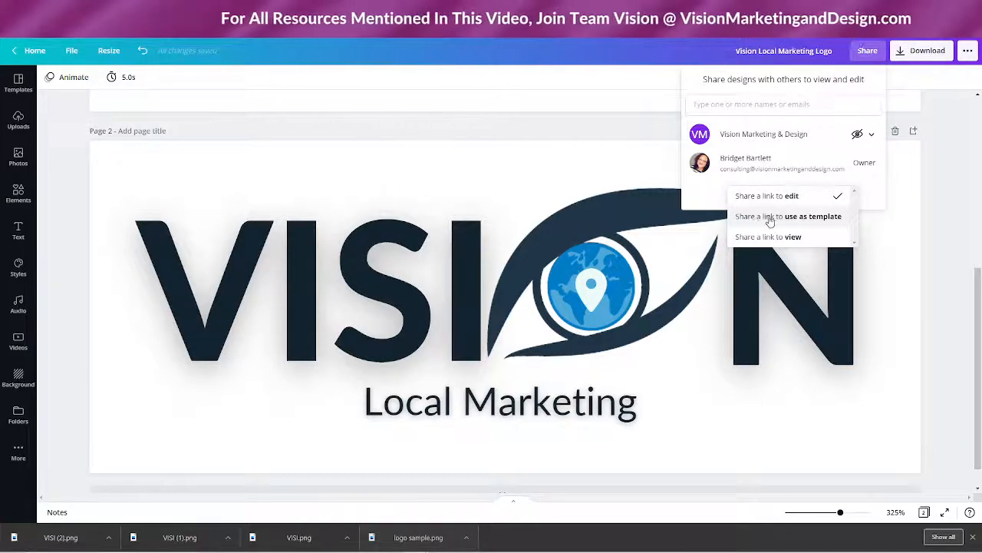
pyautogui.click(806, 217)
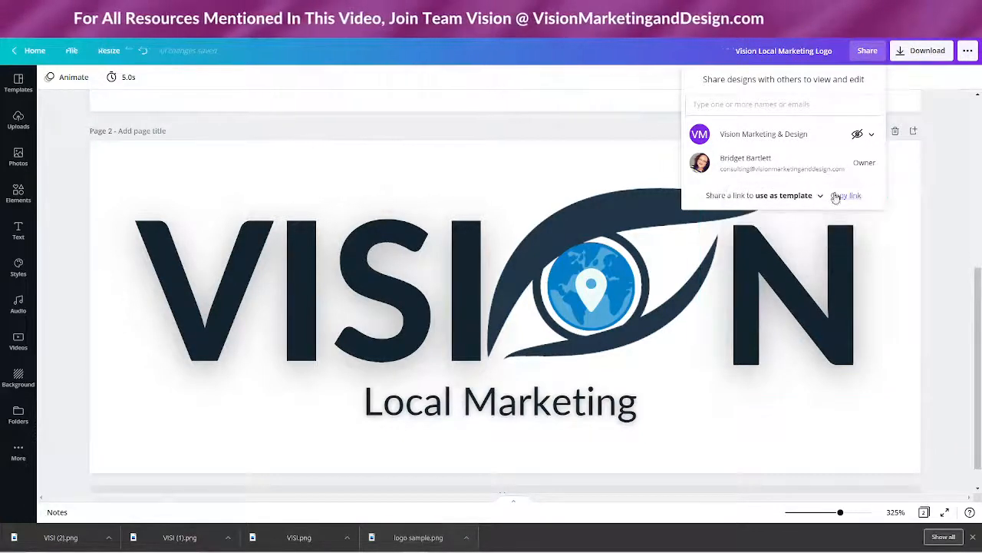
pyautogui.click(844, 196)
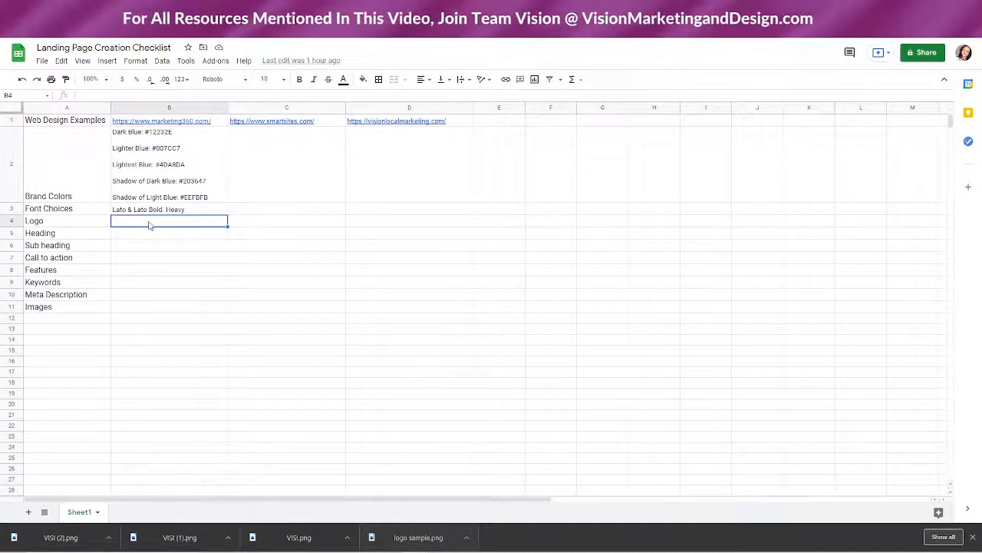
# - Paste the copied Canva template link into cell B4, the Logo row of the Landing Page Creation Checklist in Google Sheets
pyautogui.doubleClick(148, 221)
pyautogui.rightClick(148, 221)
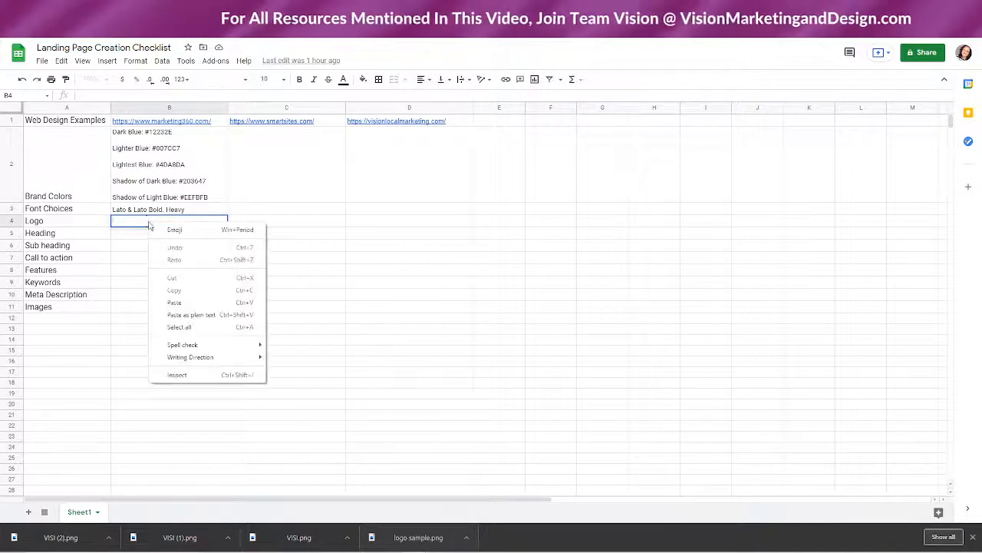
pyautogui.click(182, 304)
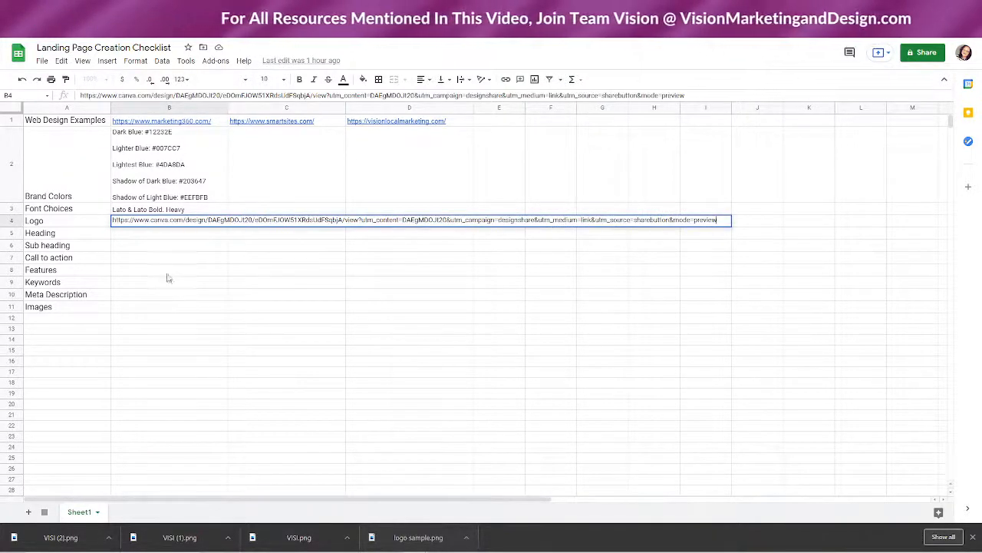
pyautogui.click(147, 237)
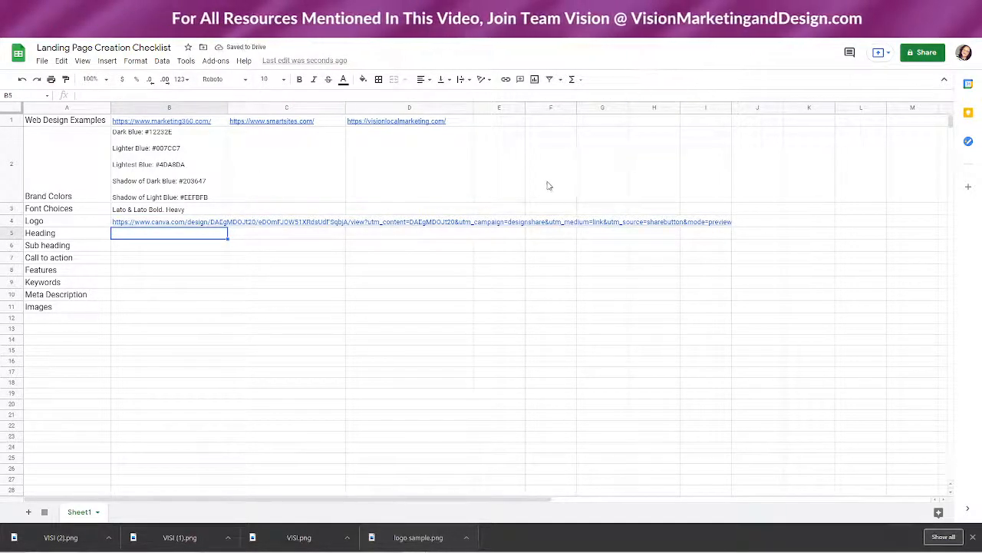
pyautogui.click(195, 271)
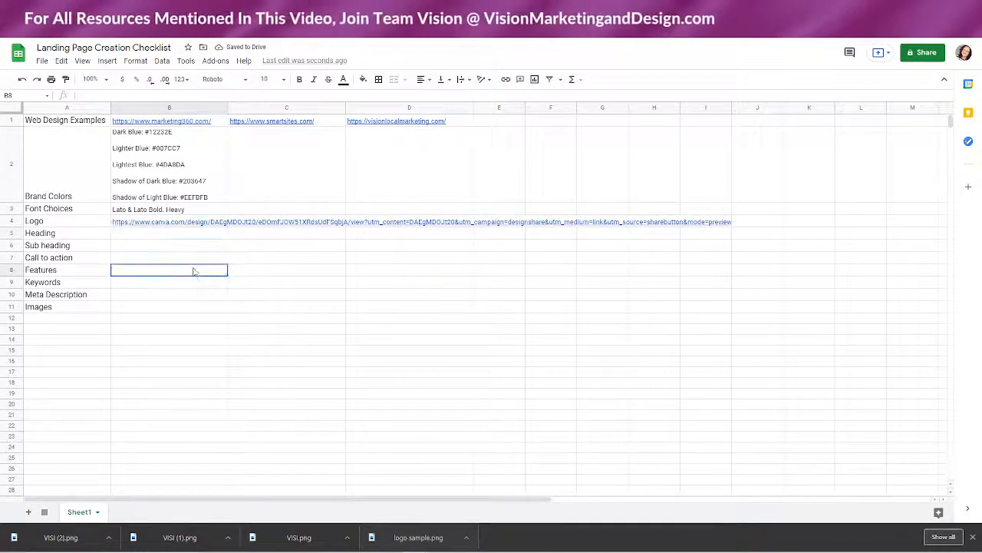
pyautogui.click(177, 237)
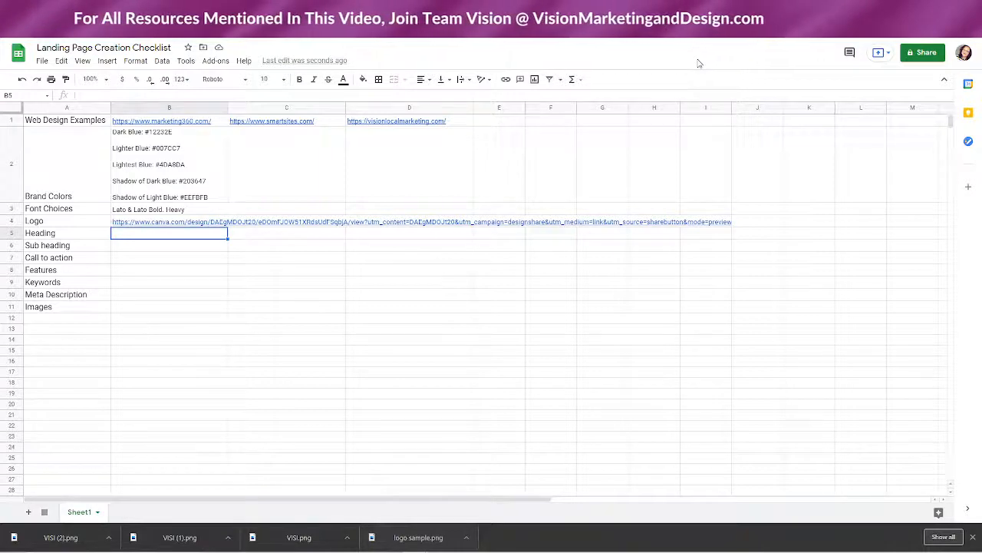
# - Switch to Fiverr and search its services for "logo"
pyautogui.click(775, 29)
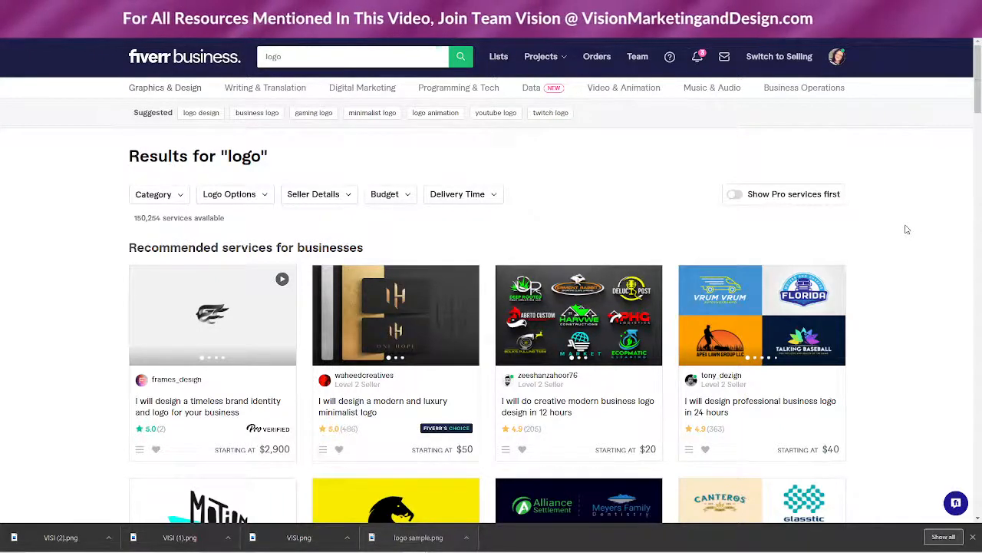
pyautogui.click(296, 57)
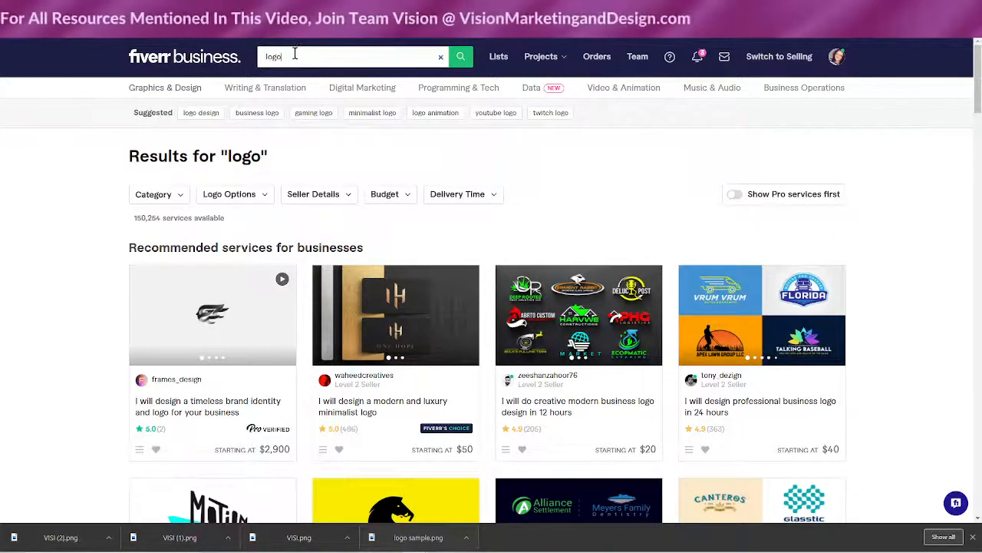
pyautogui.click(460, 65)
# - Examine the samples, ratings and starting prices of the recommended logo design services, and dismiss the browser's downloads bar
pyautogui.scroll(-2, 921, 376)
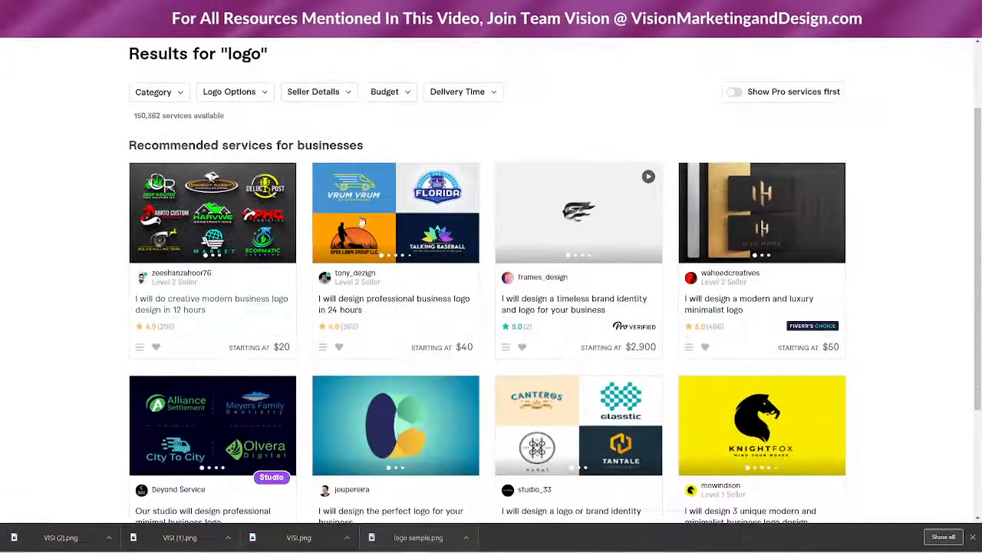
pyautogui.click(140, 311)
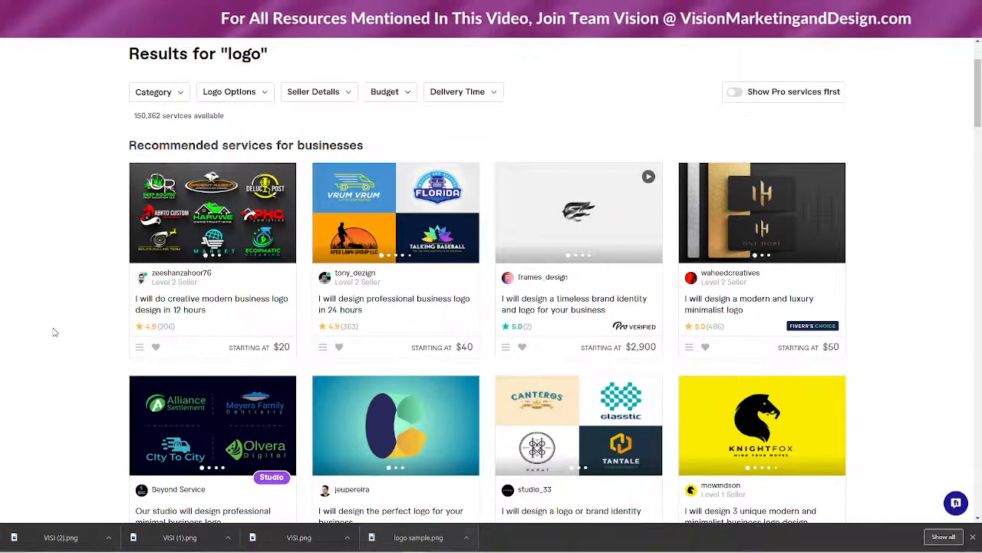
pyautogui.scroll(-1, 54, 331)
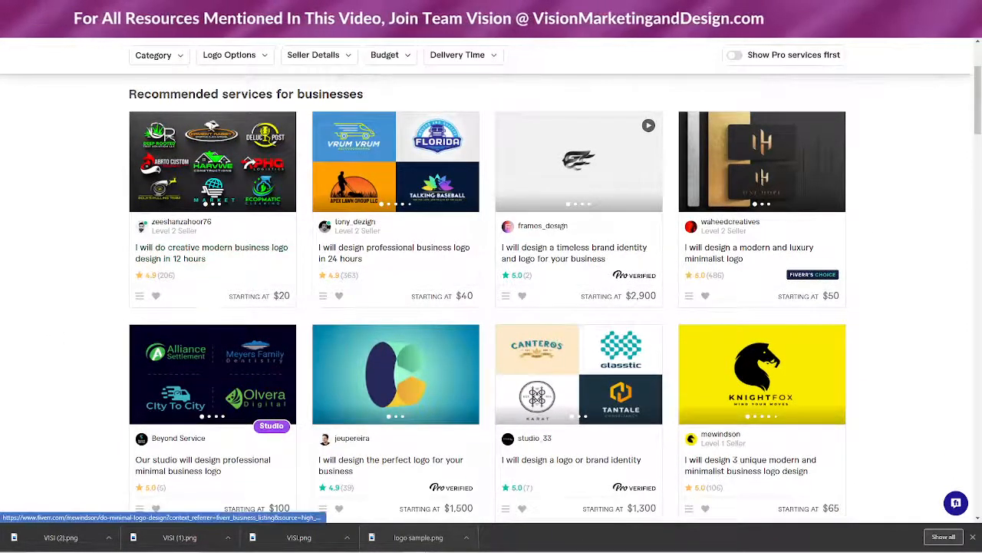
pyautogui.scroll(-1, 945, 345)
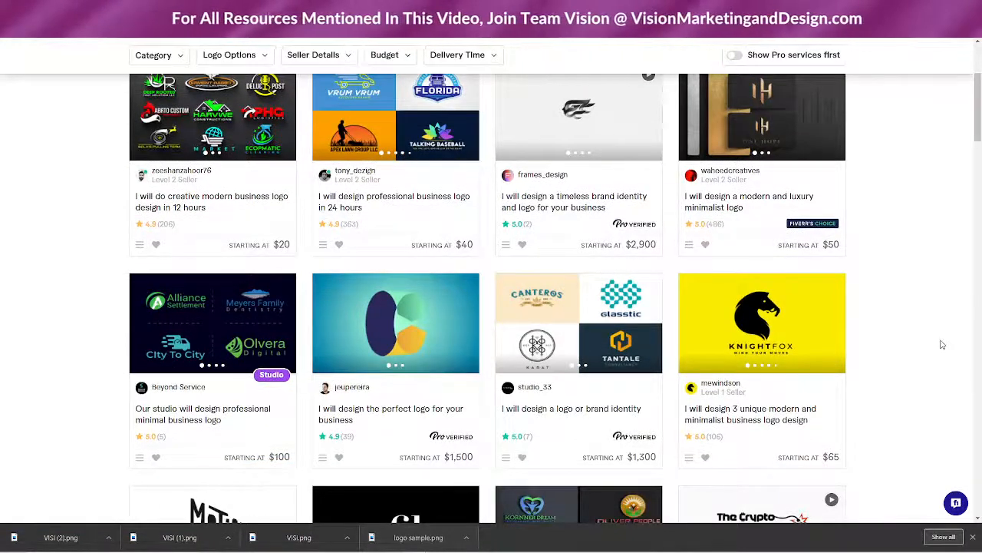
pyautogui.scroll(-3, 942, 344)
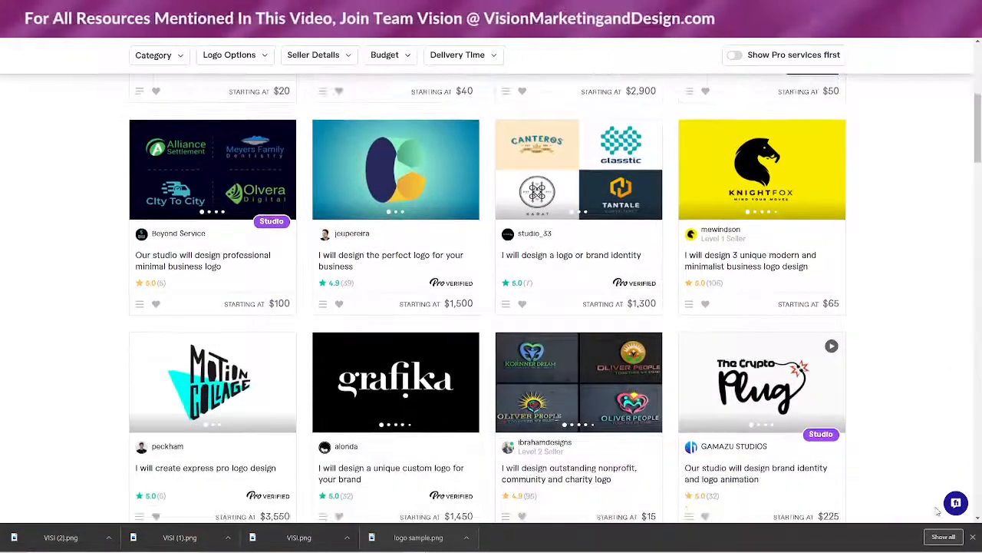
pyautogui.click(973, 538)
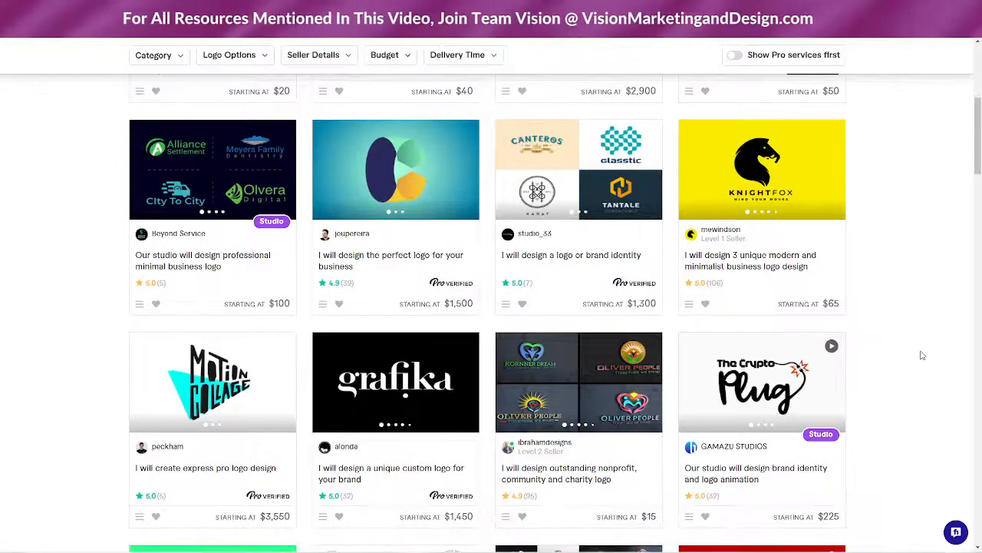